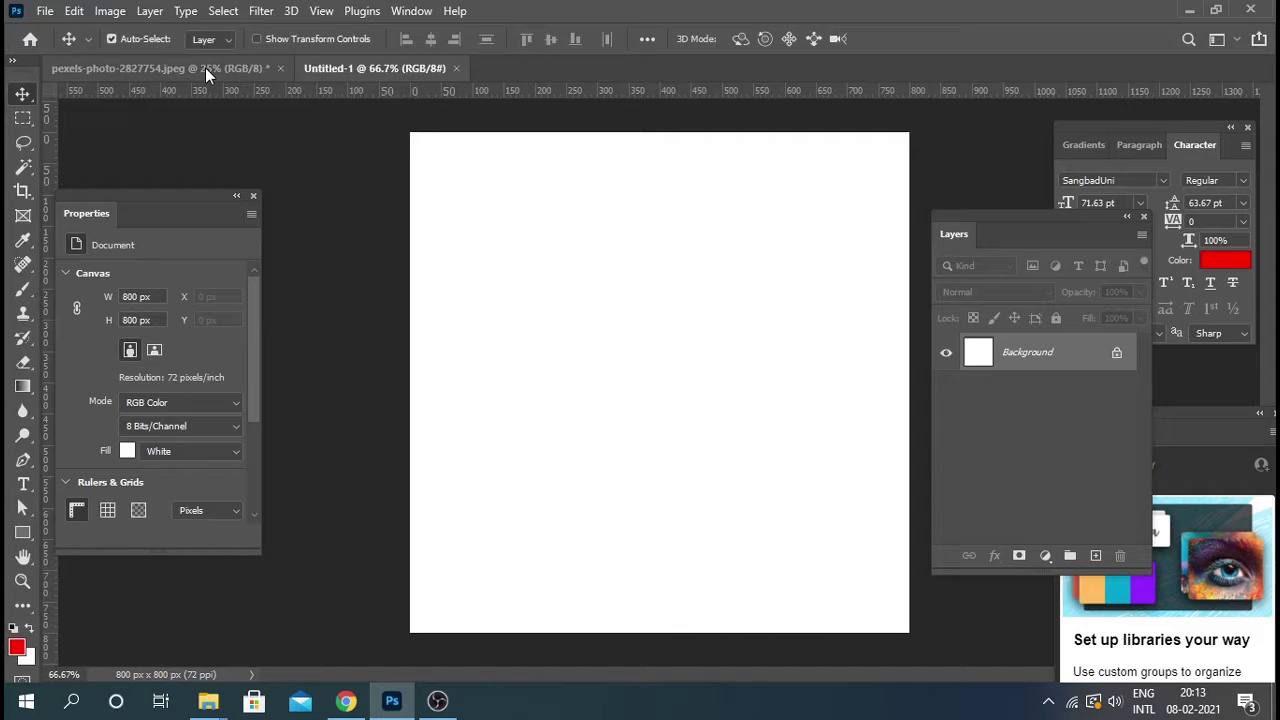
# Copy a marquee selection of the car photo and paste it into Untitled-1 as a new layer.
pyautogui.click(205, 67)
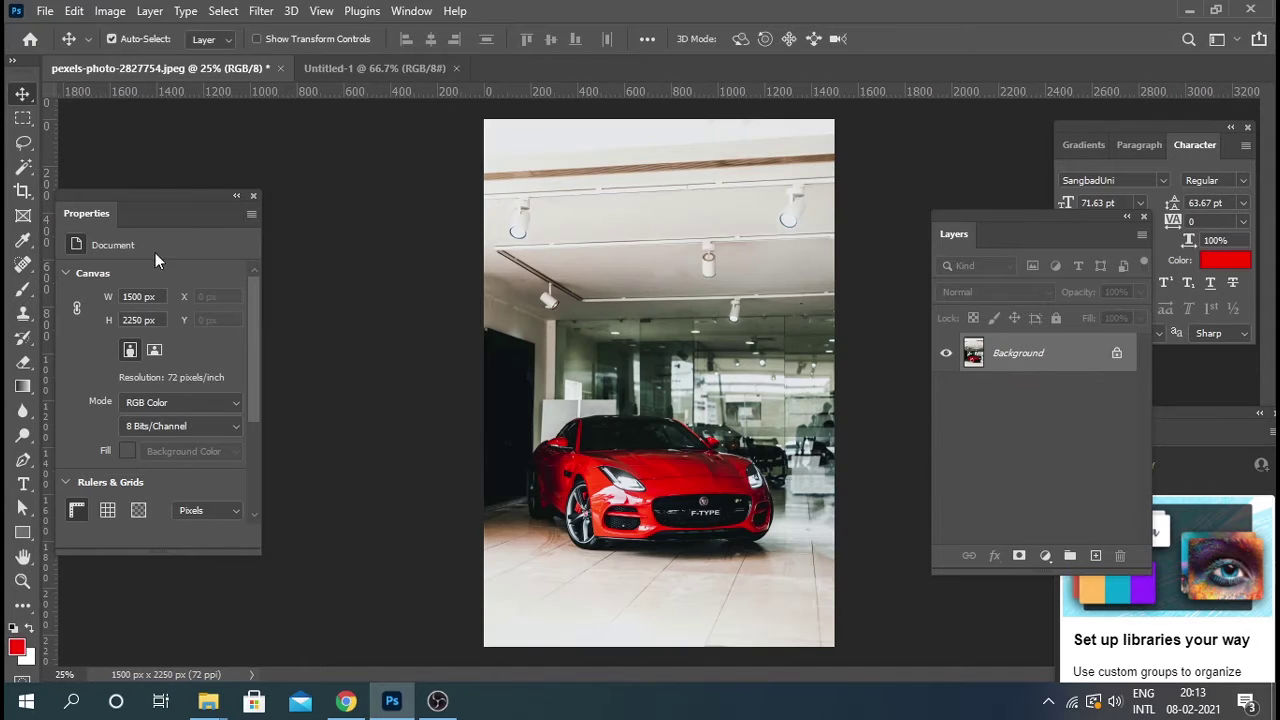
pyautogui.moveTo(479, 217); pyautogui.dragTo(864, 630)
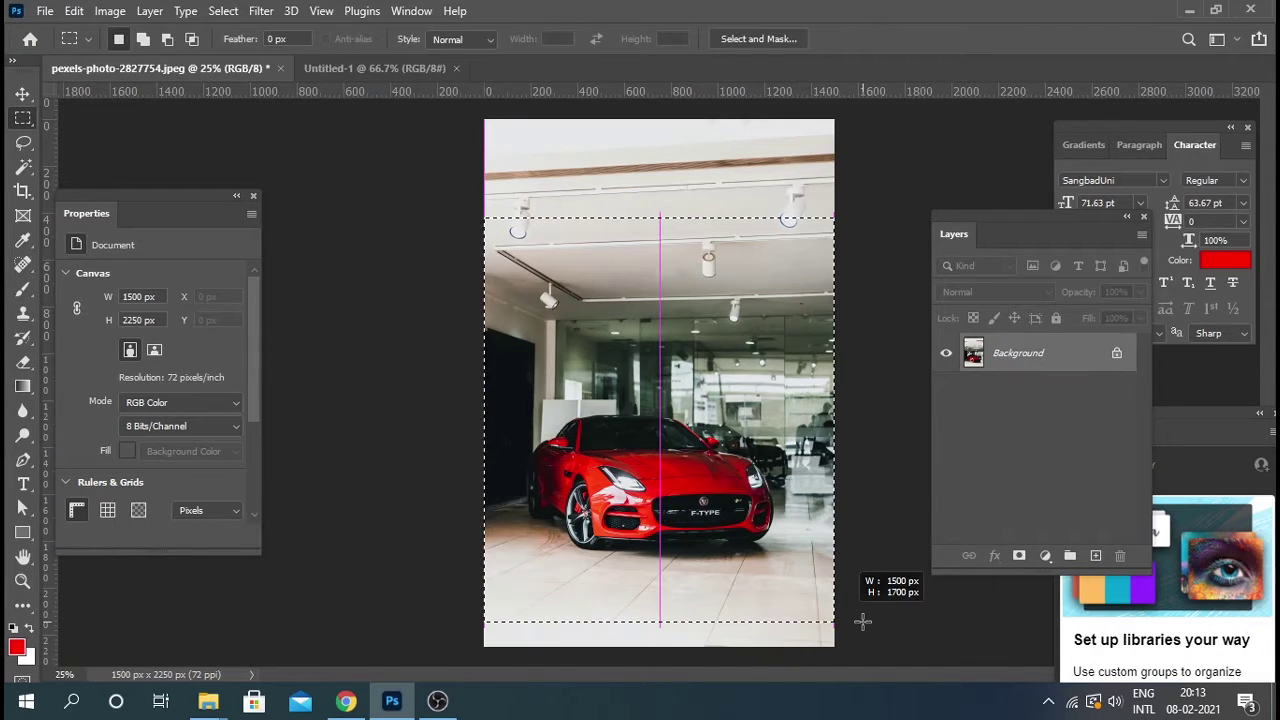
pyautogui.hotkey('ctrl', 'c')
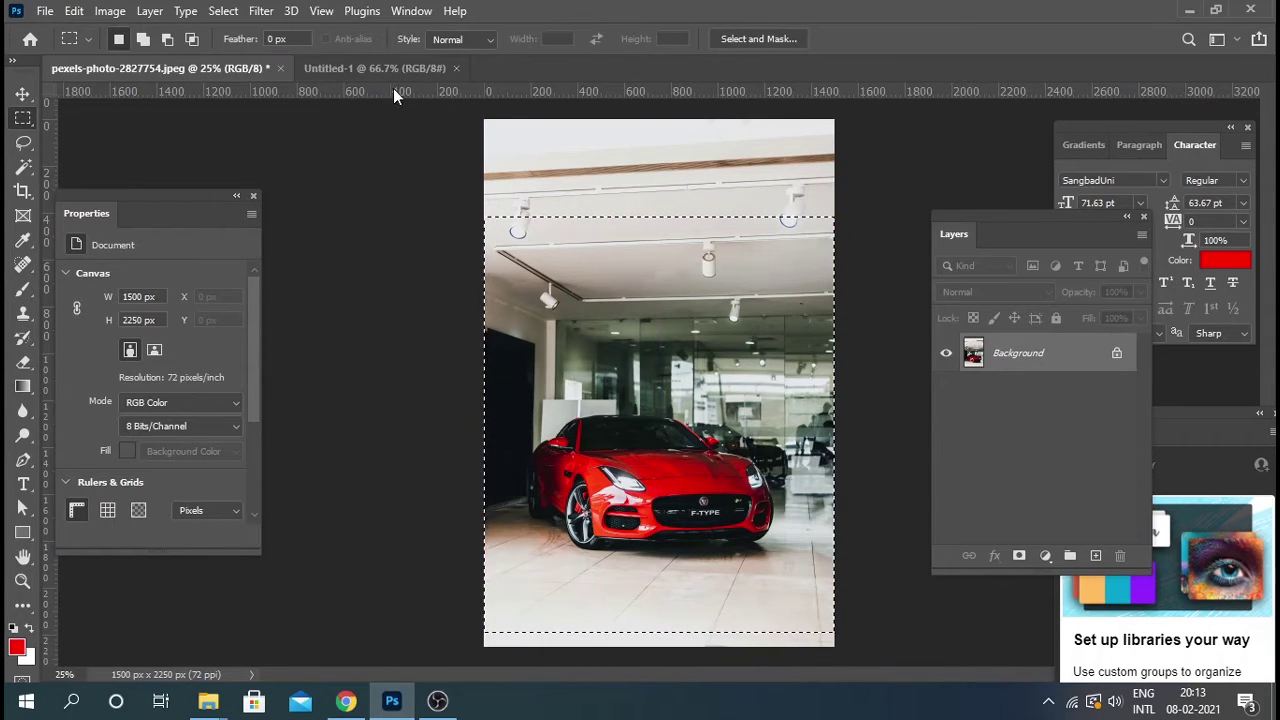
pyautogui.click(385, 68)
pyautogui.hotkey('ctrl', 'v')
pyautogui.hotkey('ctrl', '-')
pyautogui.hotkey('ctrl', '-')
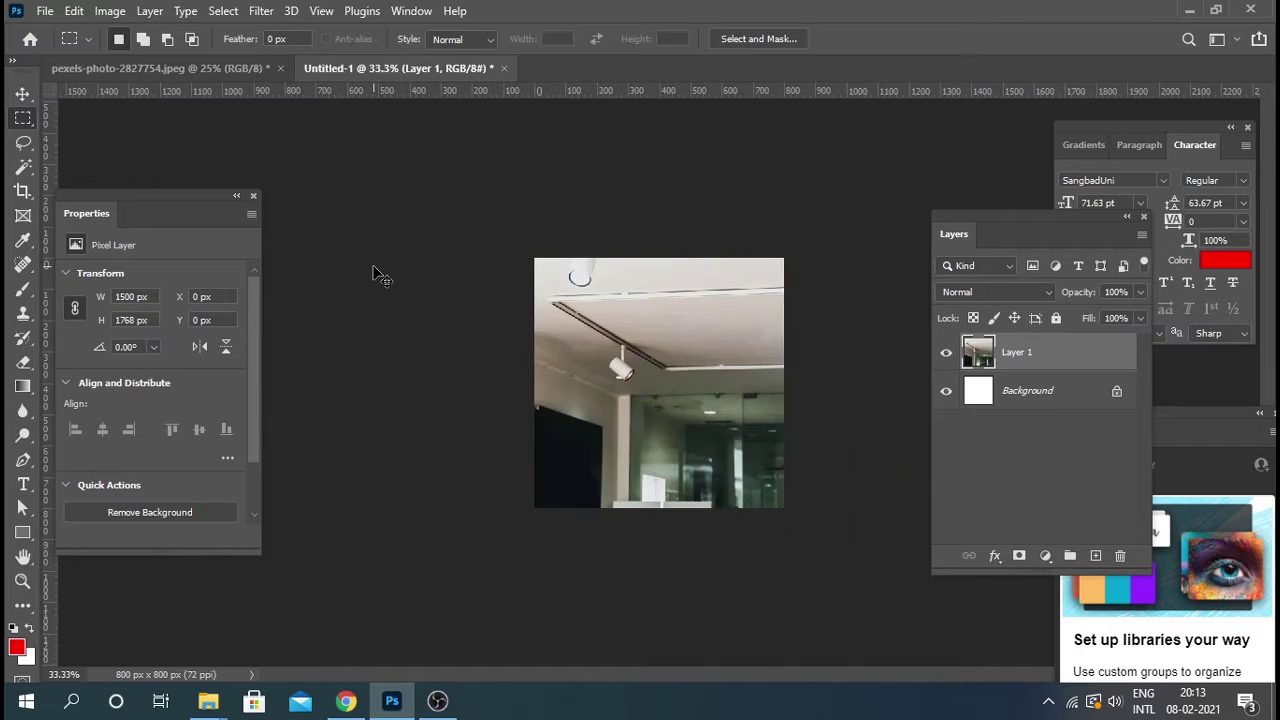
# Scale and position the pasted photo to about 806 × 950 px so it fills the 800 px canvas.
pyautogui.hotkey('ctrl', 't')
pyautogui.moveTo(534, 259); pyautogui.dragTo(689, 531)
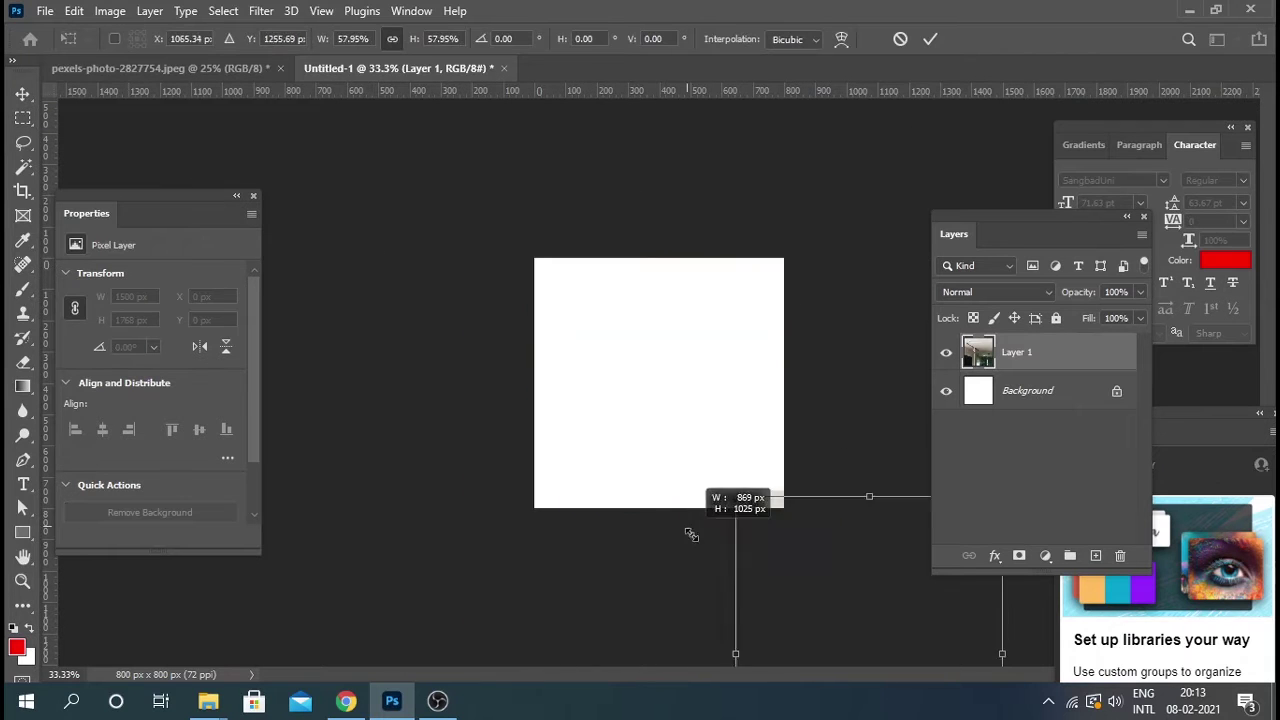
pyautogui.moveTo(746, 412); pyautogui.dragTo(664, 370)
pyautogui.moveTo(779, 553); pyautogui.dragTo(784, 528)
pyautogui.moveTo(755, 463); pyautogui.dragTo(755, 429)
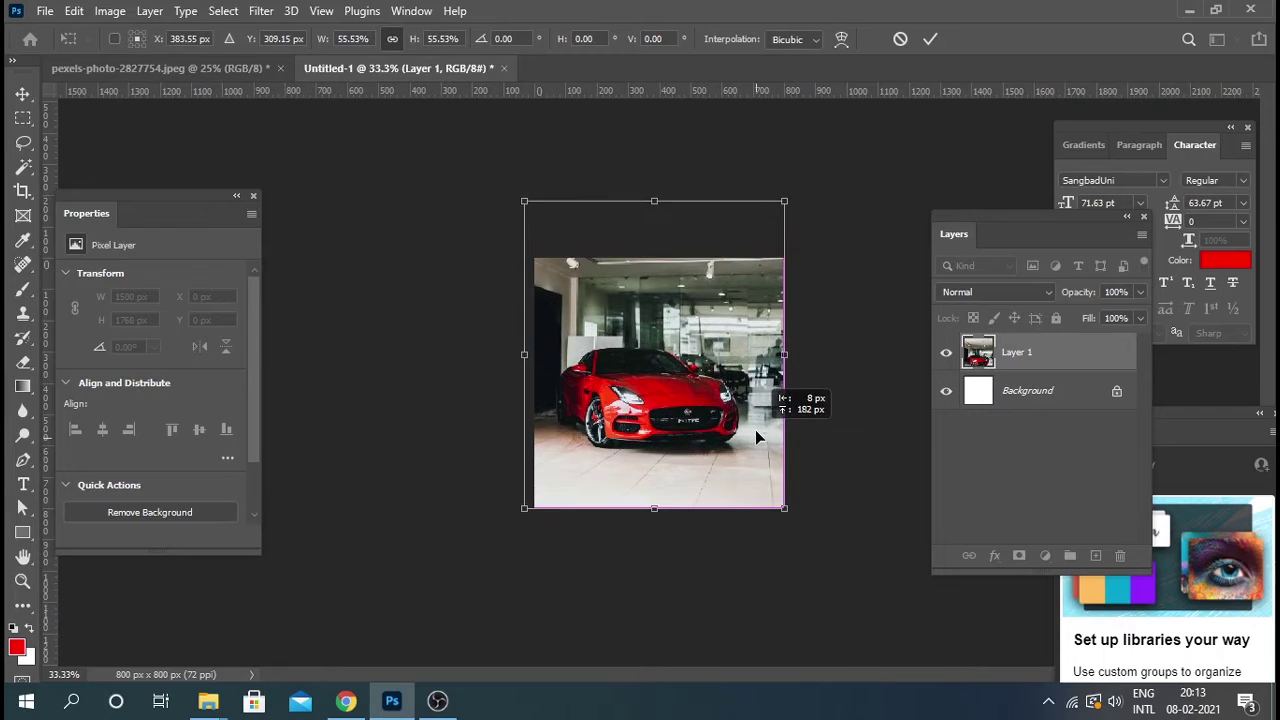
pyautogui.moveTo(523, 201); pyautogui.dragTo(528, 206)
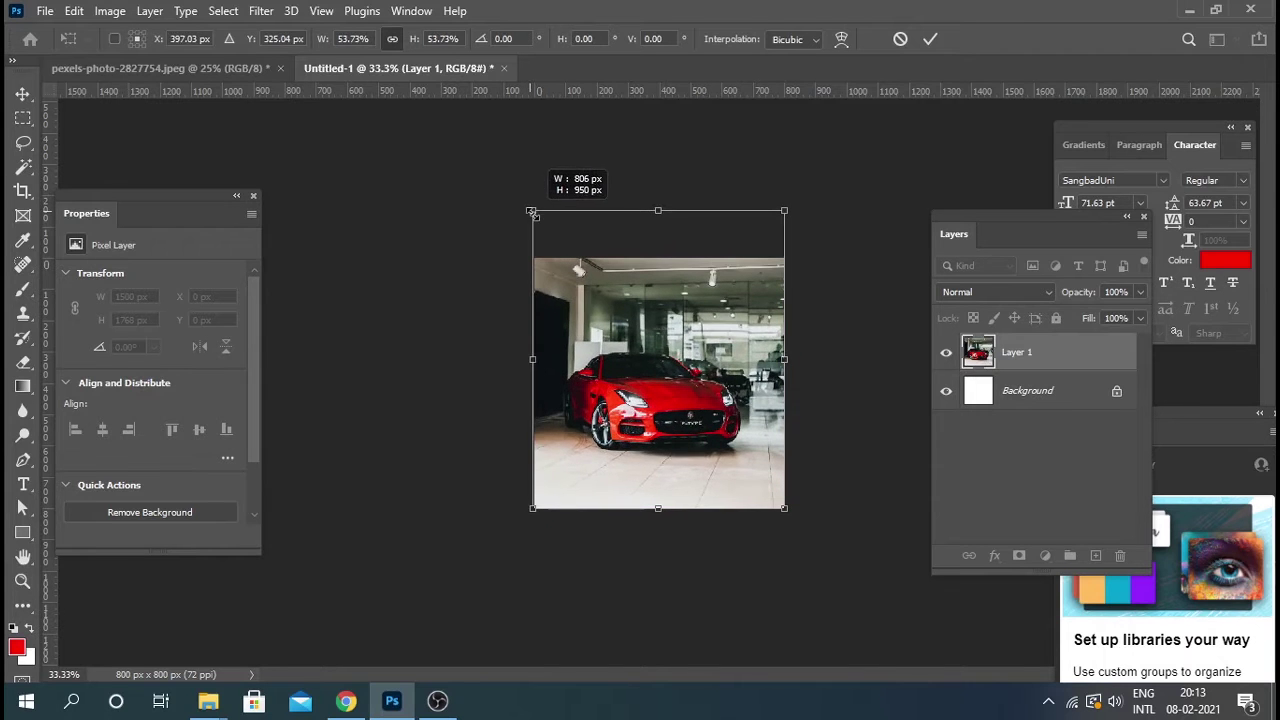
pyautogui.press('Return')
pyautogui.hotkey('ctrl', '+')
pyautogui.hotkey('ctrl', '+')
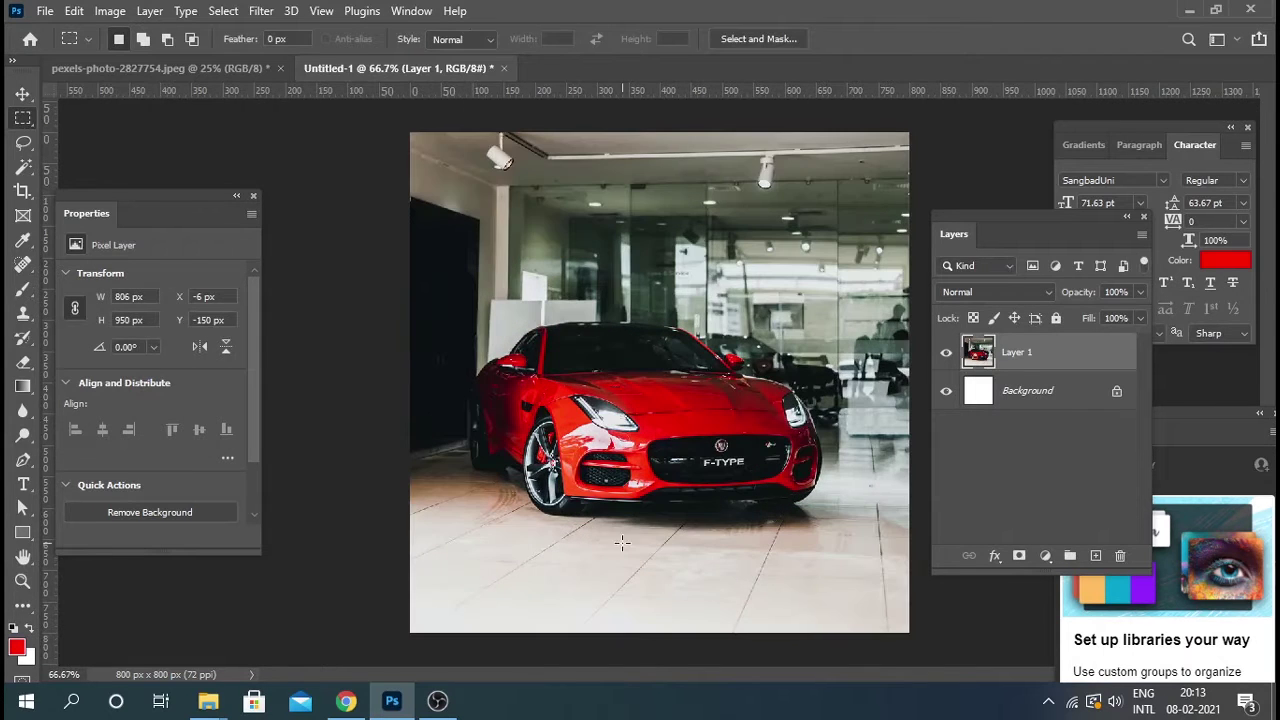
# Add a Gradient Map adjustment layer above the car photo.
pyautogui.press('v')
pyautogui.moveTo(1007, 237); pyautogui.dragTo(1007, 211)
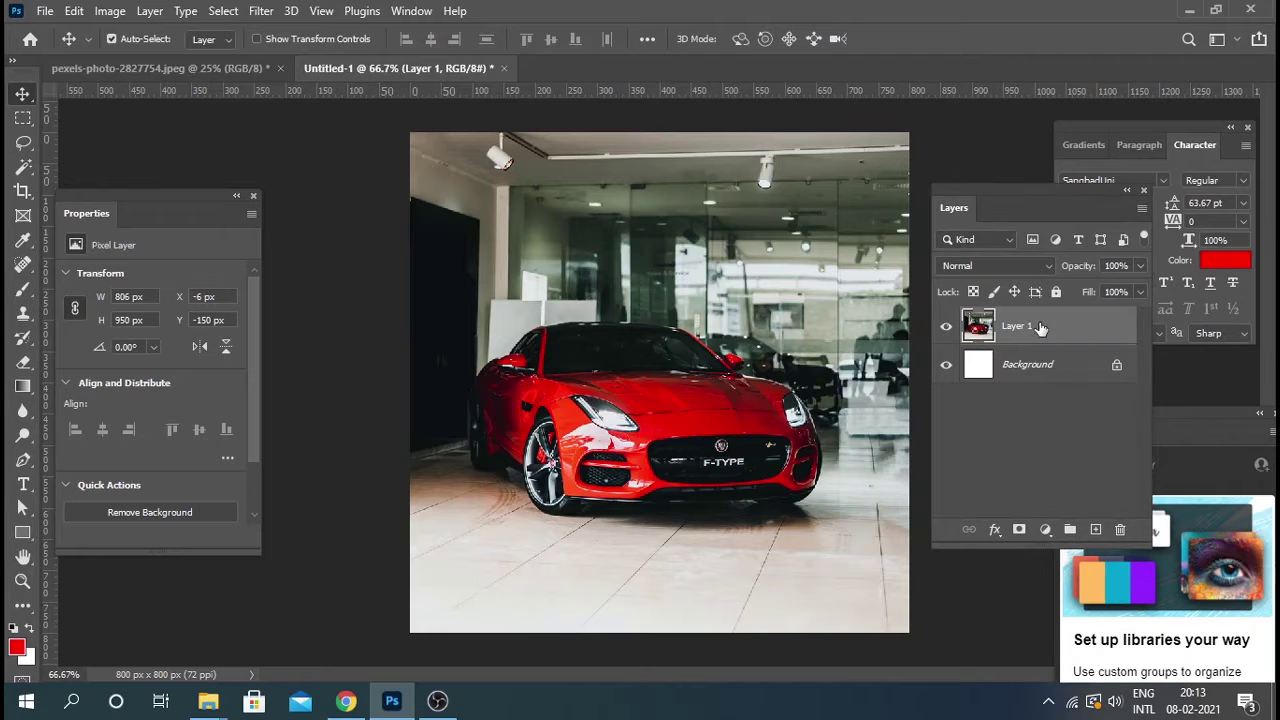
pyautogui.click(1046, 535)
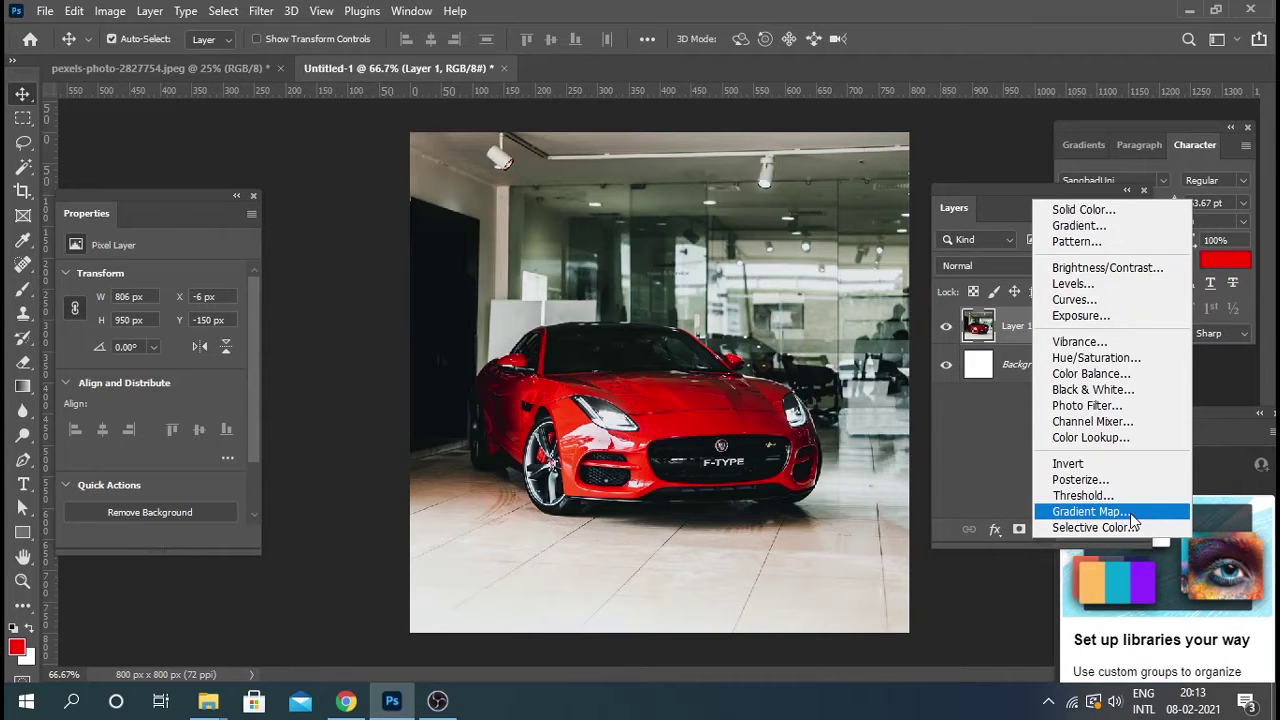
pyautogui.click(1130, 513)
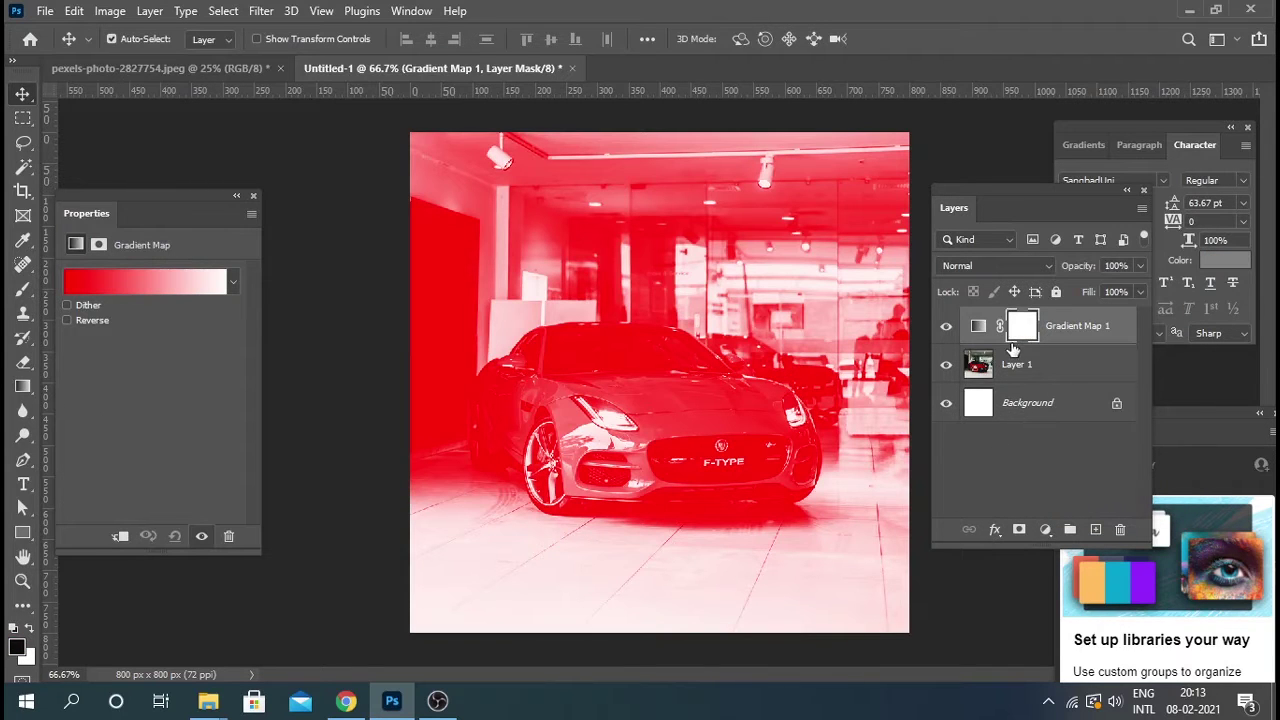
pyautogui.click(979, 328)
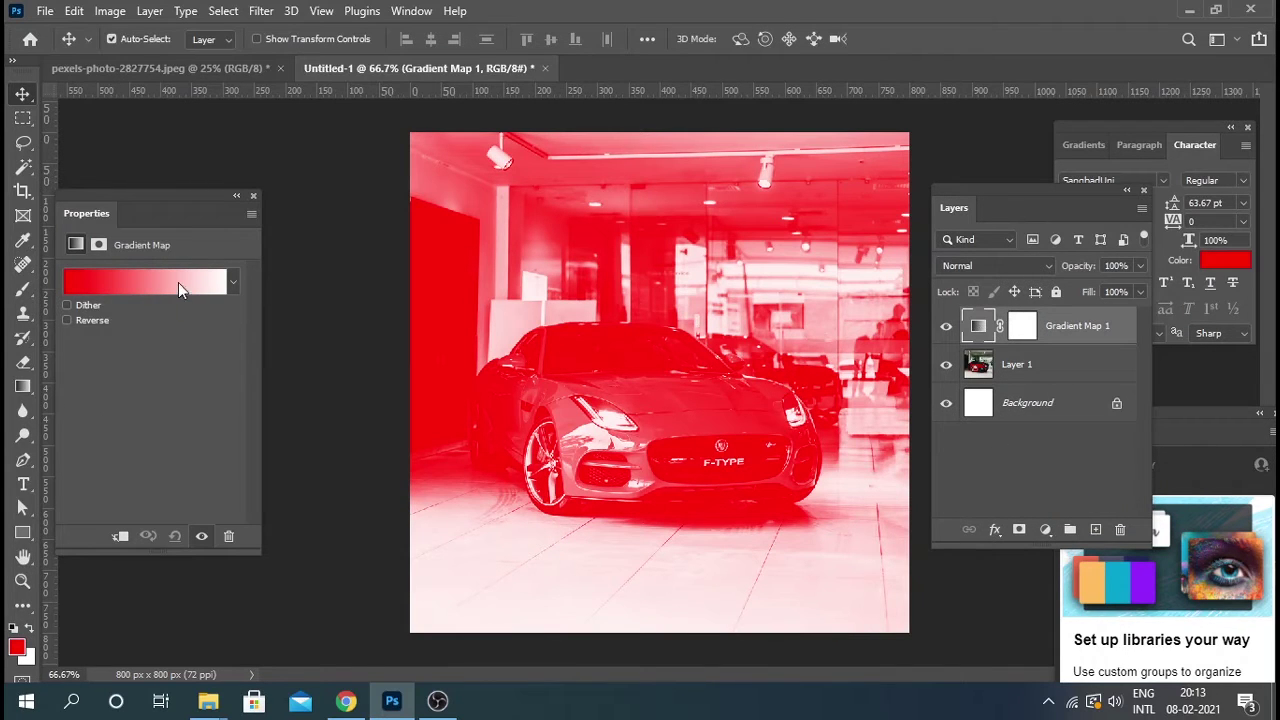
pyautogui.click(178, 282)
pyautogui.click(1157, 212)
# Set the gradient's dark stop to navy #000223.
pyautogui.click(151, 287)
pyautogui.click(812, 487)
pyautogui.click(890, 561)
pyautogui.moveTo(1026, 531); pyautogui.dragTo(1030, 434)
pyautogui.click(1016, 550)
pyautogui.click(1021, 559)
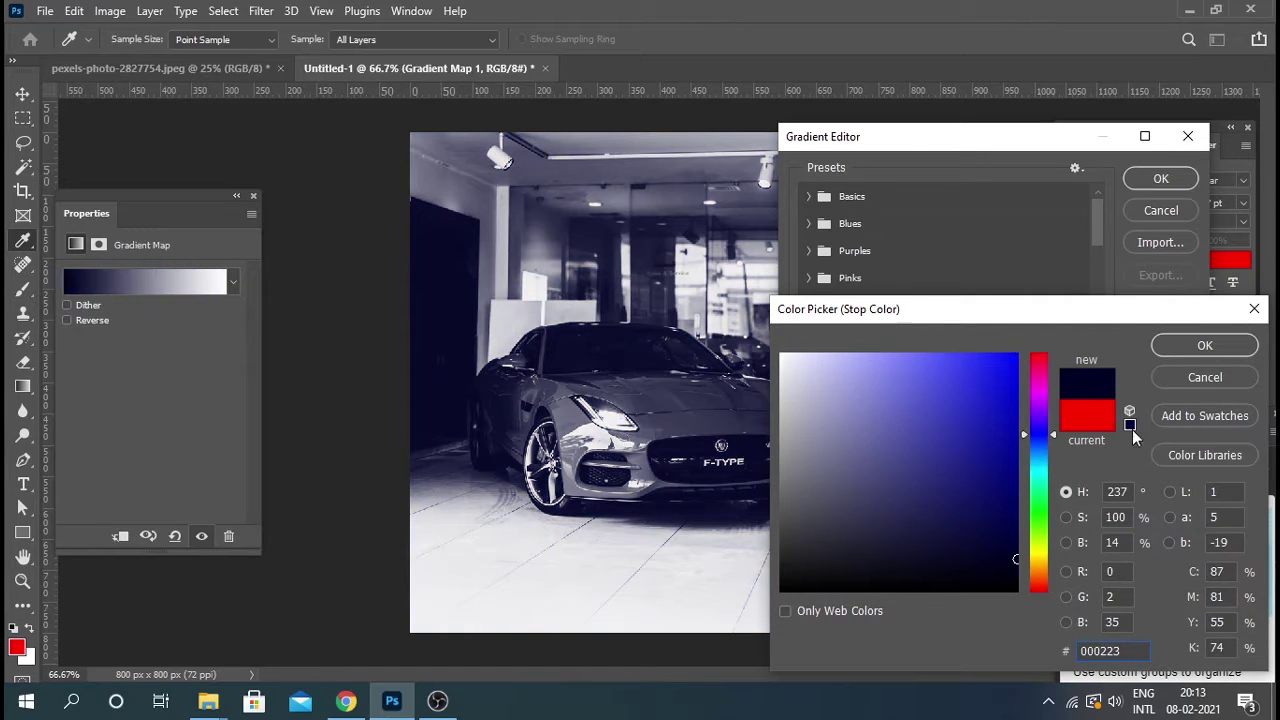
pyautogui.click(1183, 350)
# Move the white stop to 91% and the dark stop to about 16%, then apply the gradient.
pyautogui.moveTo(1181, 482)
pyautogui.mouseDown()
pyautogui.moveTo(1147, 483)
pyautogui.moveTo(1208, 488)
pyautogui.mouseUp()
pyautogui.moveTo(803, 483); pyautogui.dragTo(872, 487)
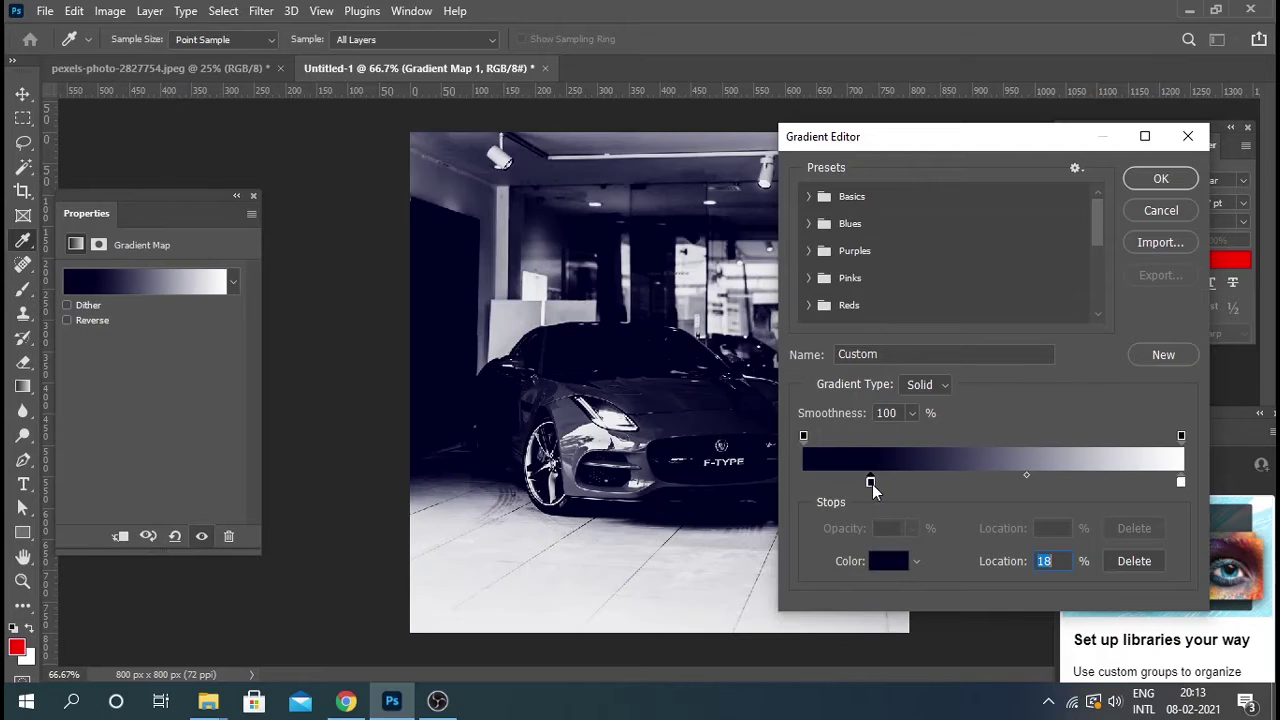
pyautogui.click(1181, 484)
pyautogui.click(1160, 180)
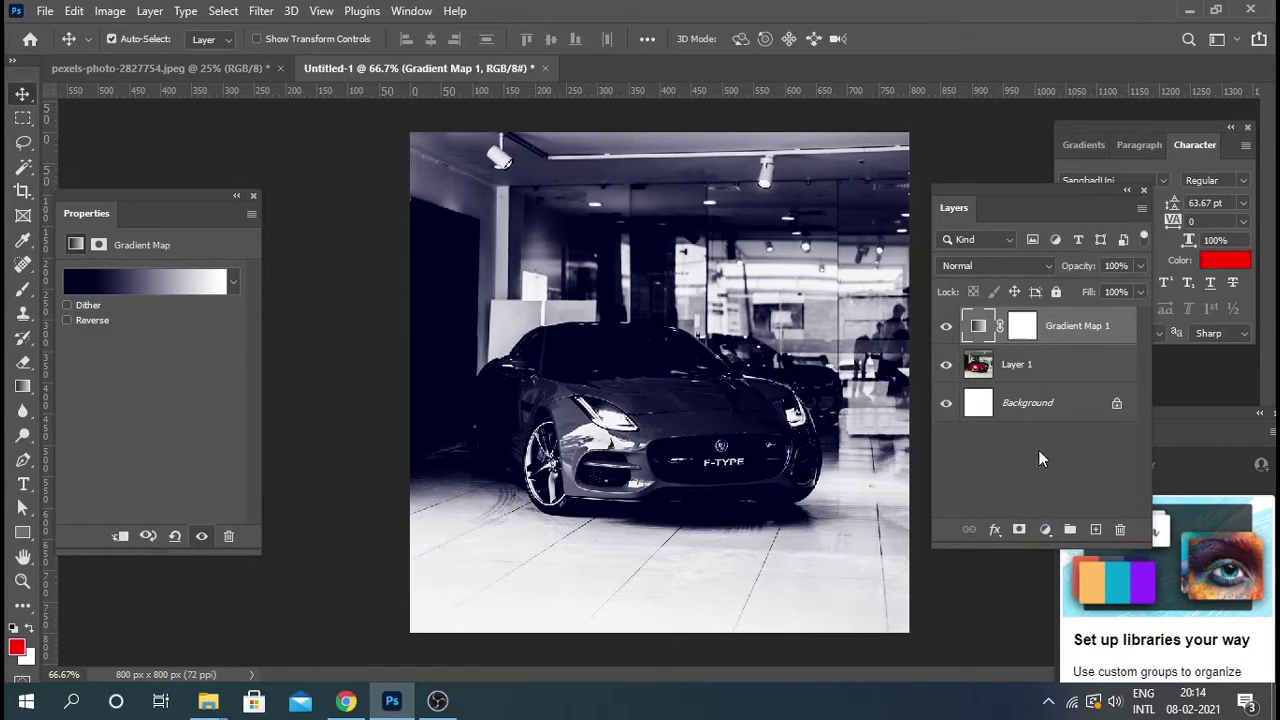
# Open Blending Options for the Gradient Map 1 layer.
pyautogui.click(1055, 364)
pyautogui.click(1060, 334)
pyautogui.click(995, 529)
pyautogui.click(1043, 352)
pyautogui.moveTo(827, 219); pyautogui.dragTo(1053, 163)
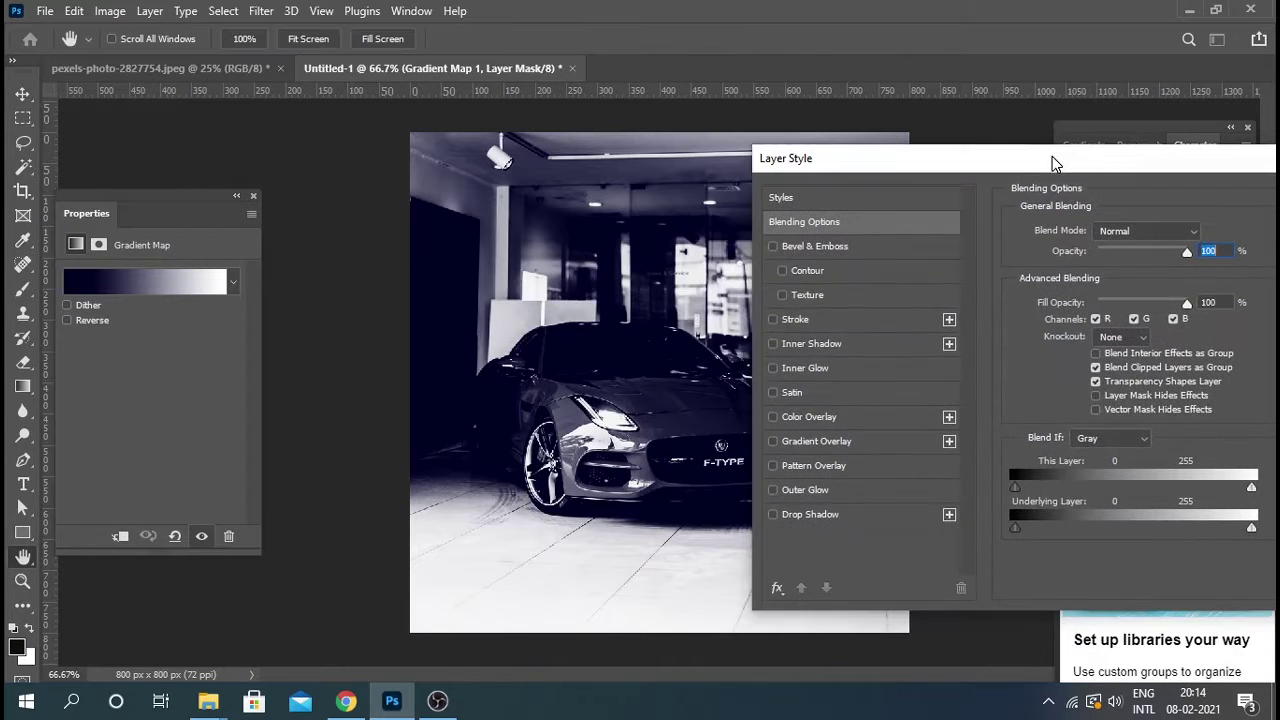
# Split the Underlying Layer Blend If sliders so the car's red shows through, and apply.
pyautogui.moveTo(1017, 530); pyautogui.dragTo(1095, 537)
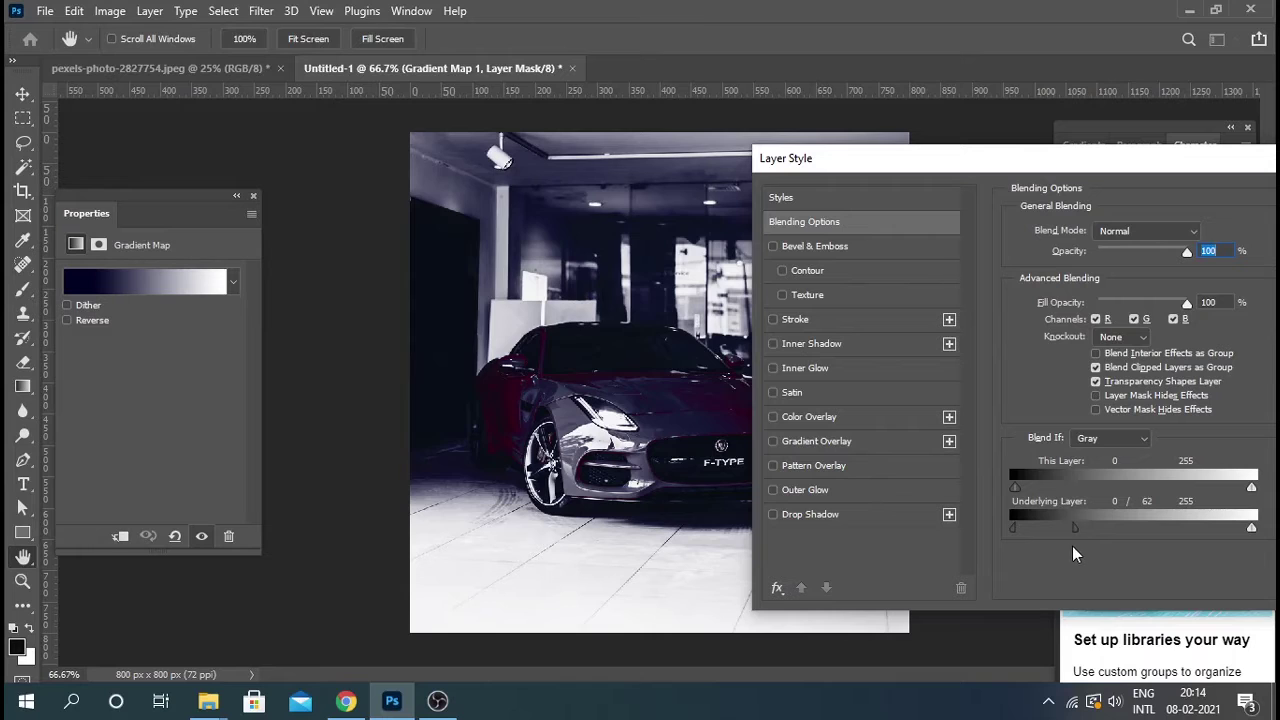
pyautogui.moveTo(1120, 540); pyautogui.dragTo(1020, 562)
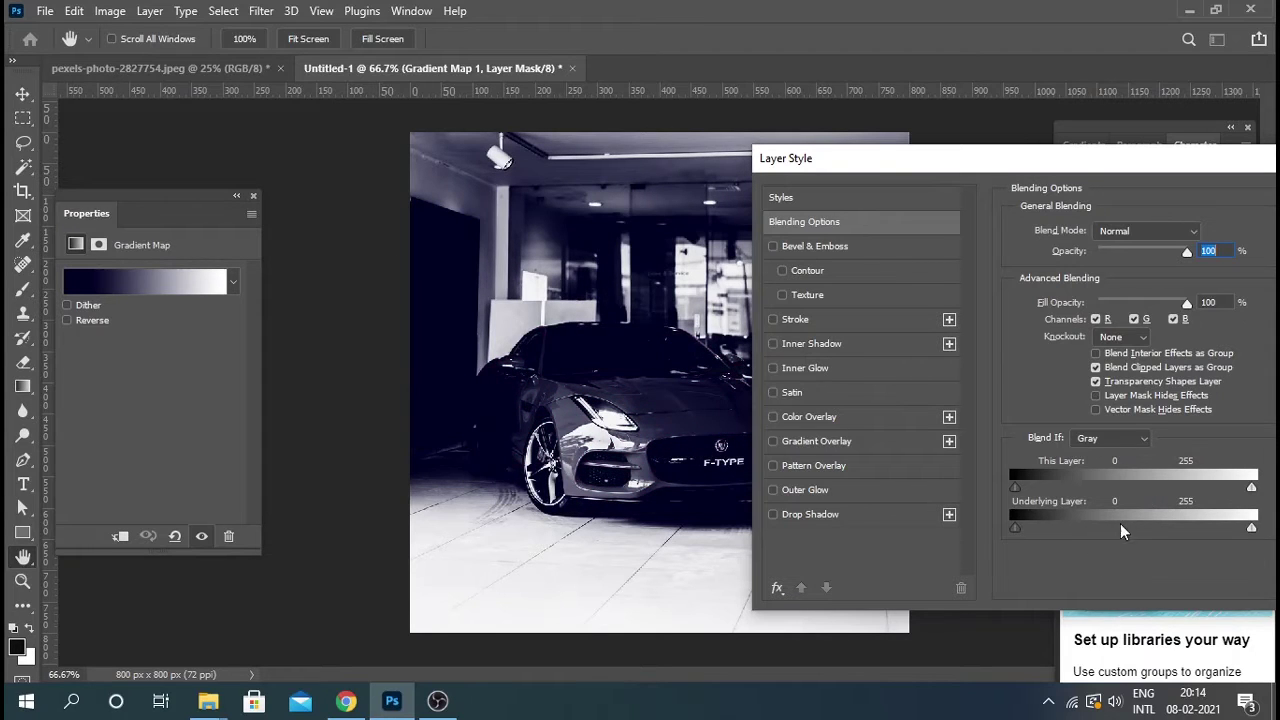
pyautogui.moveTo(1252, 529); pyautogui.dragTo(1155, 550)
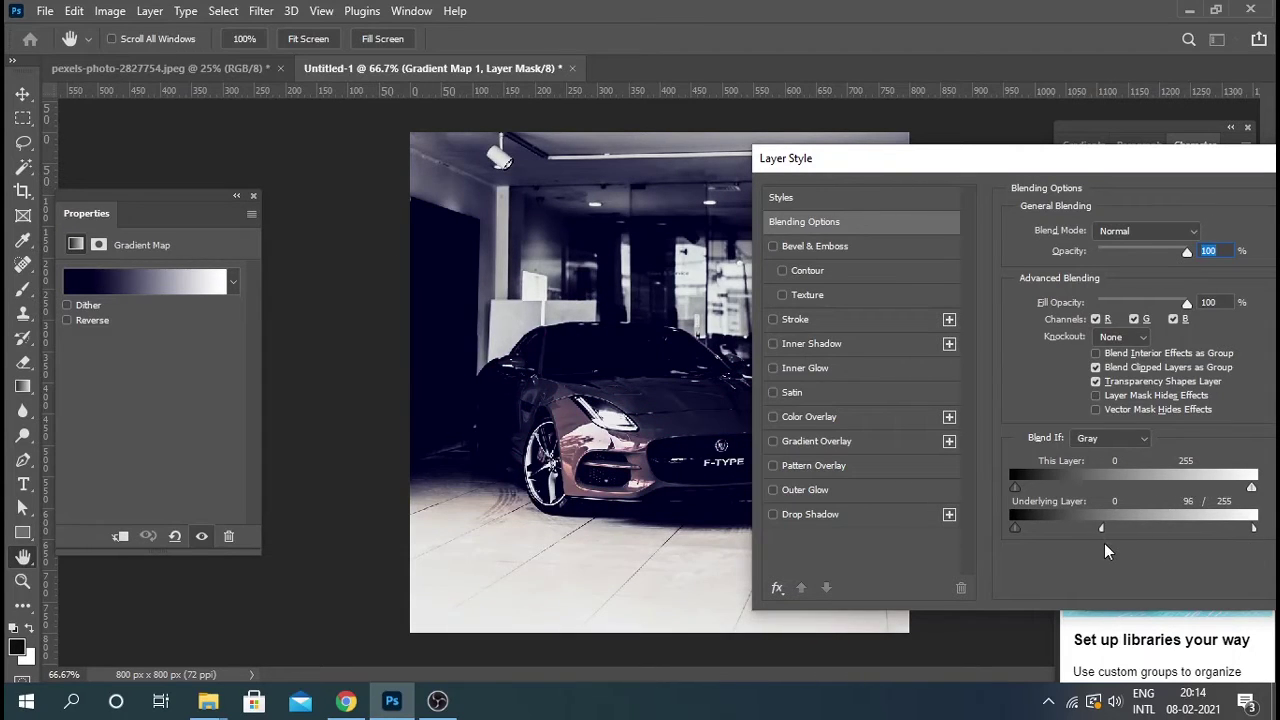
pyautogui.moveTo(1012, 528); pyautogui.dragTo(992, 538)
pyautogui.moveTo(1187, 168); pyautogui.dragTo(1041, 168)
pyautogui.press('Return')
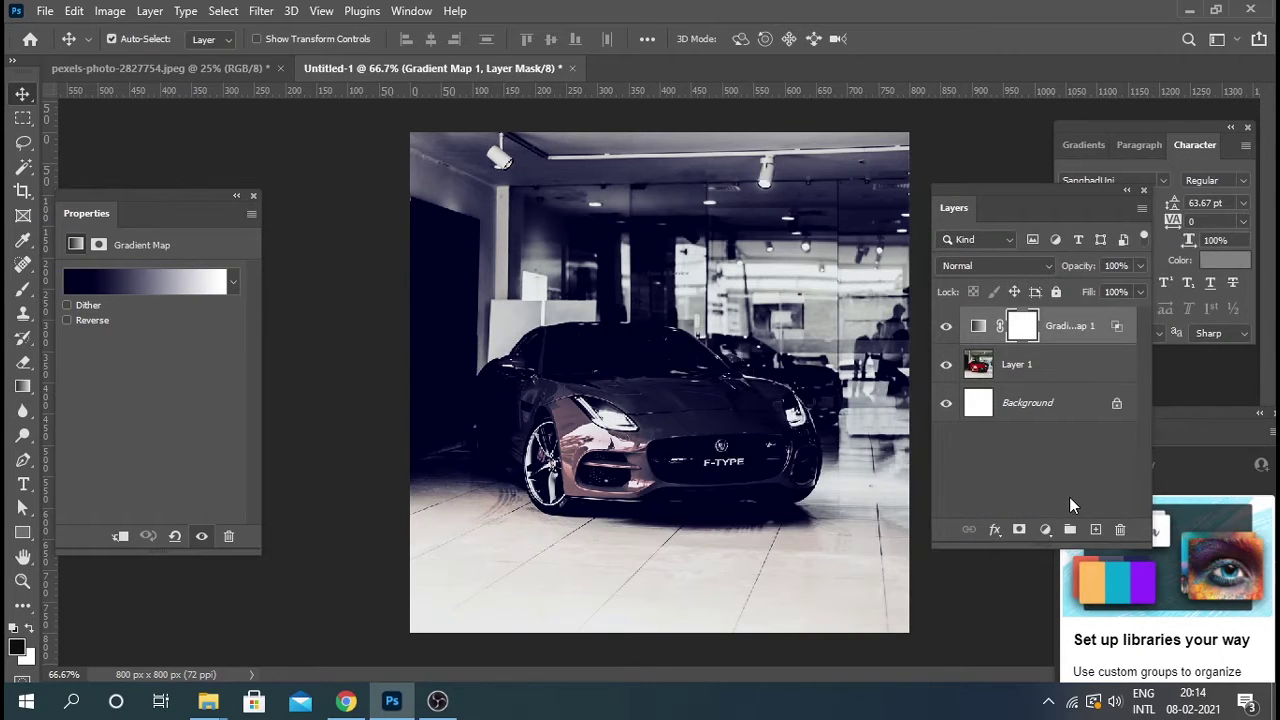
# Try Color Burn and Linear Burn, then set Gradient Map 1's blend mode to Multiply.
pyautogui.click(978, 326)
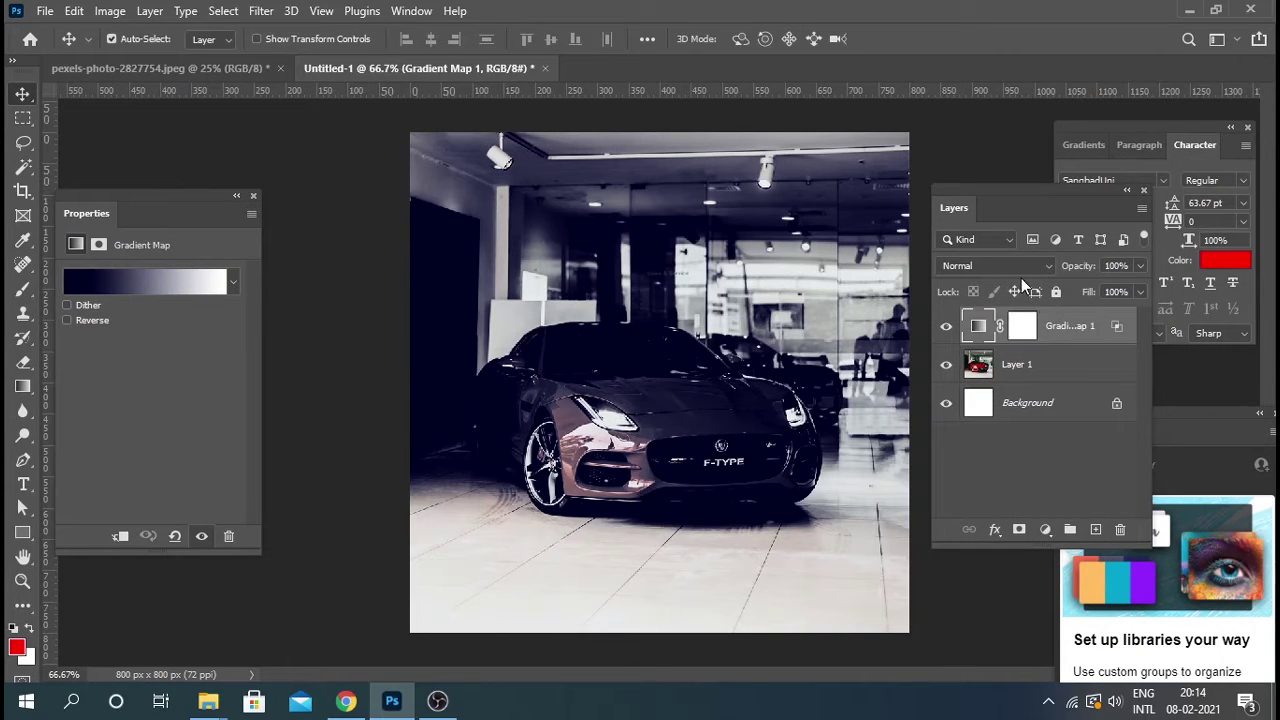
pyautogui.click(1016, 268)
pyautogui.click(1009, 232)
pyautogui.press('Down')
pyautogui.press('Down')
pyautogui.press('Down')
pyautogui.press('Down')
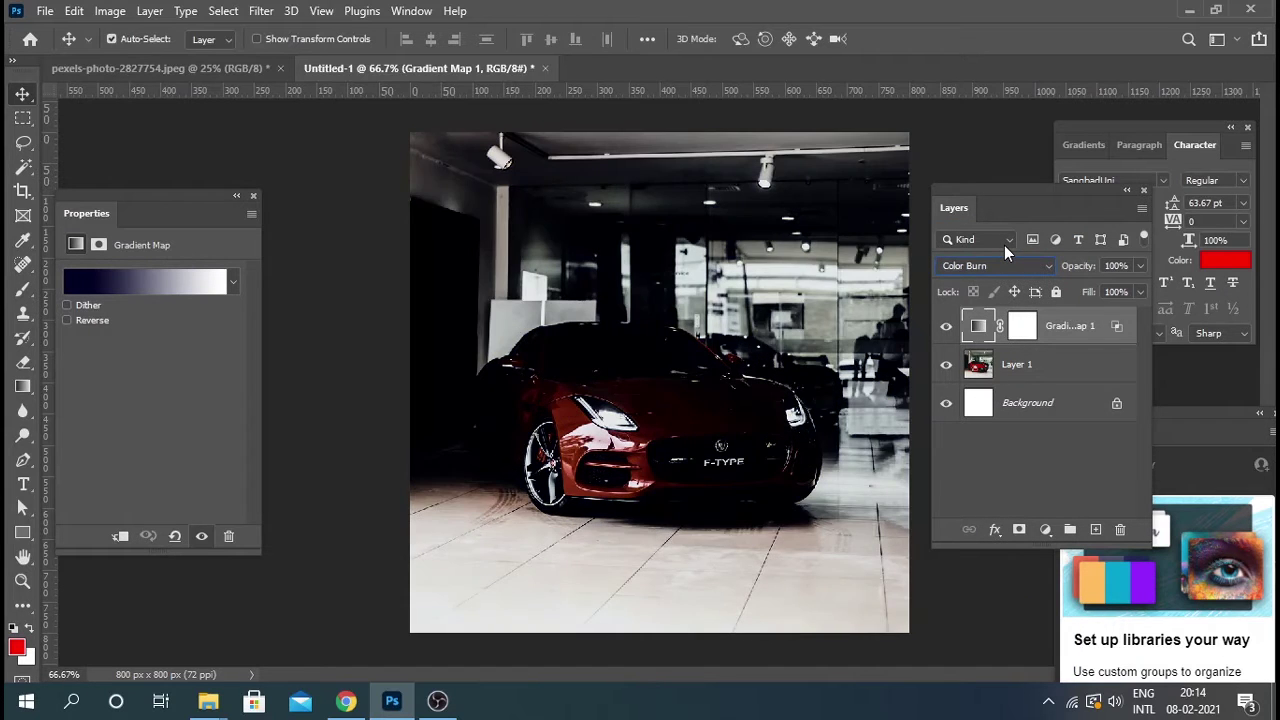
pyautogui.press('Down')
pyautogui.press('Down')
pyautogui.press('Up')
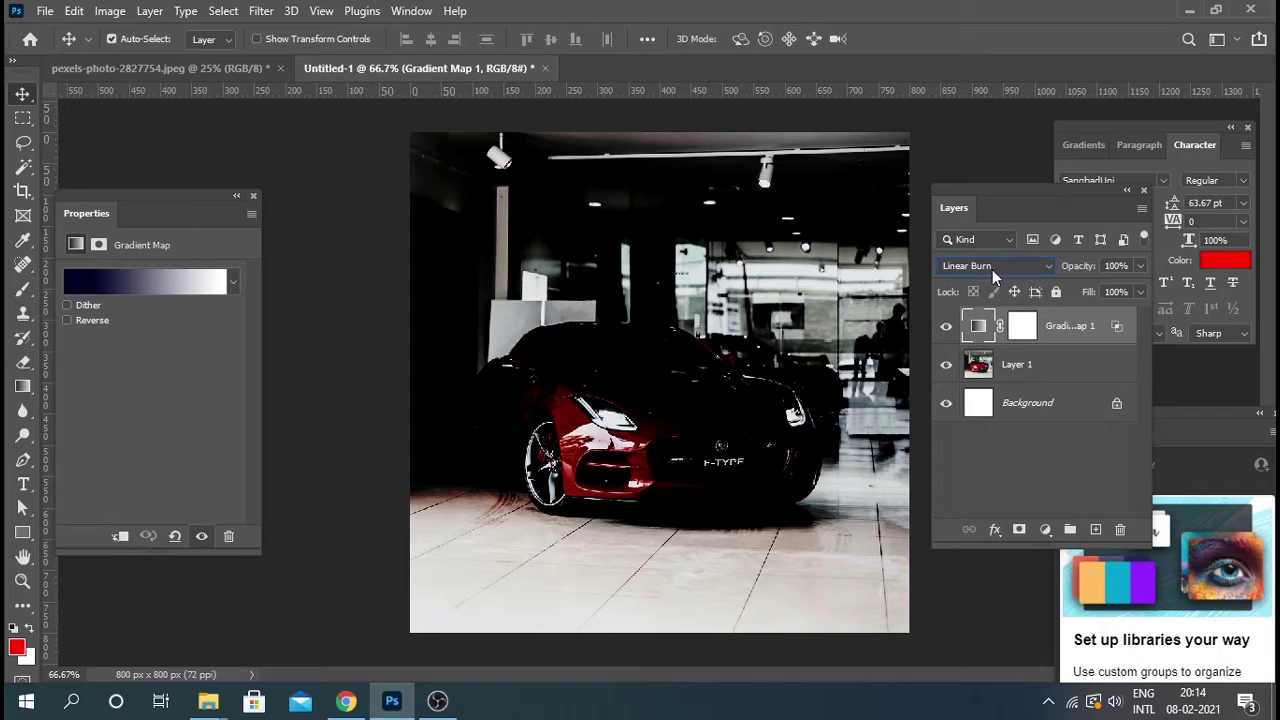
pyautogui.click(992, 268)
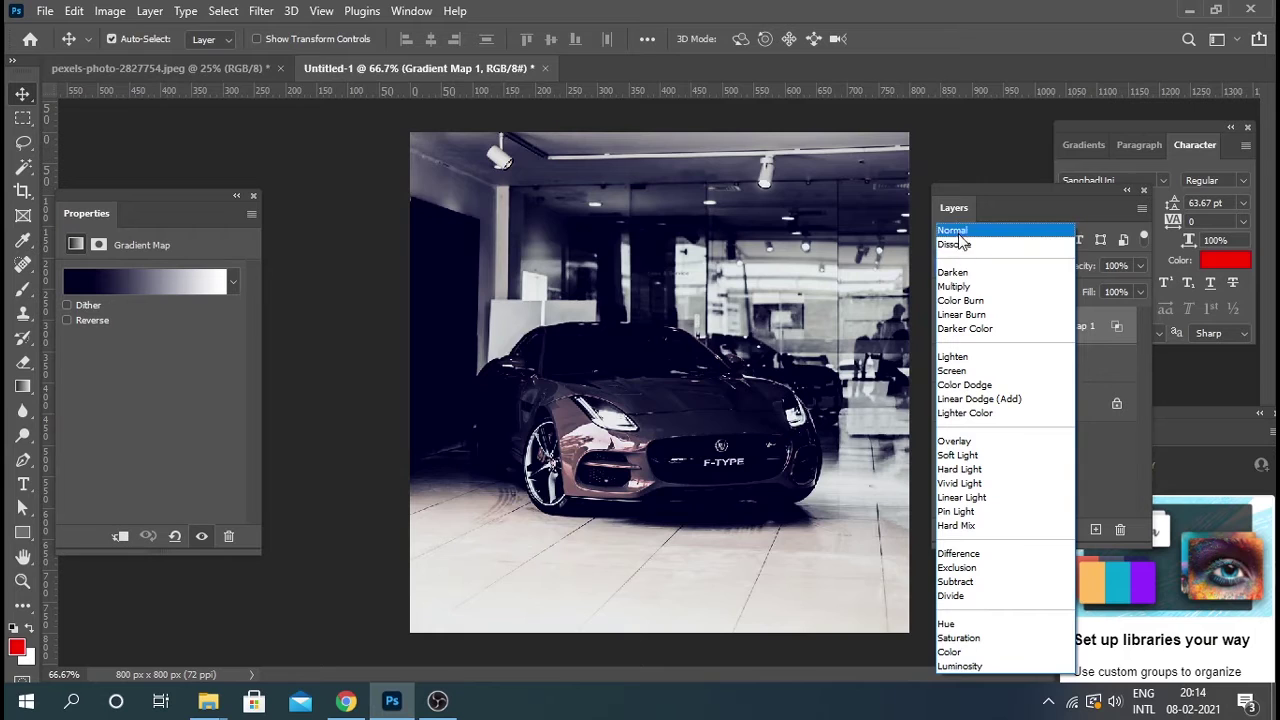
pyautogui.click(958, 287)
pyautogui.click(1038, 368)
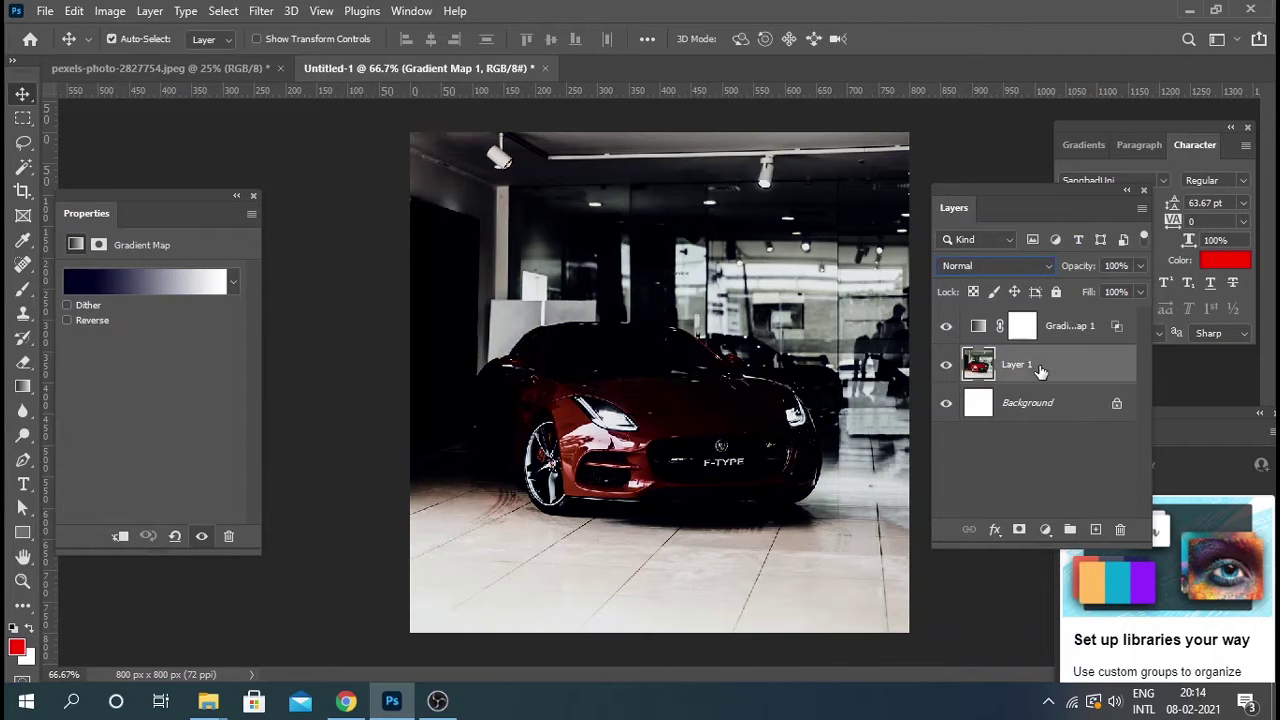
# Add an Exposure adjustment with exposure -0.76, offset -0.25 and gamma 0.86.
pyautogui.click(1047, 531)
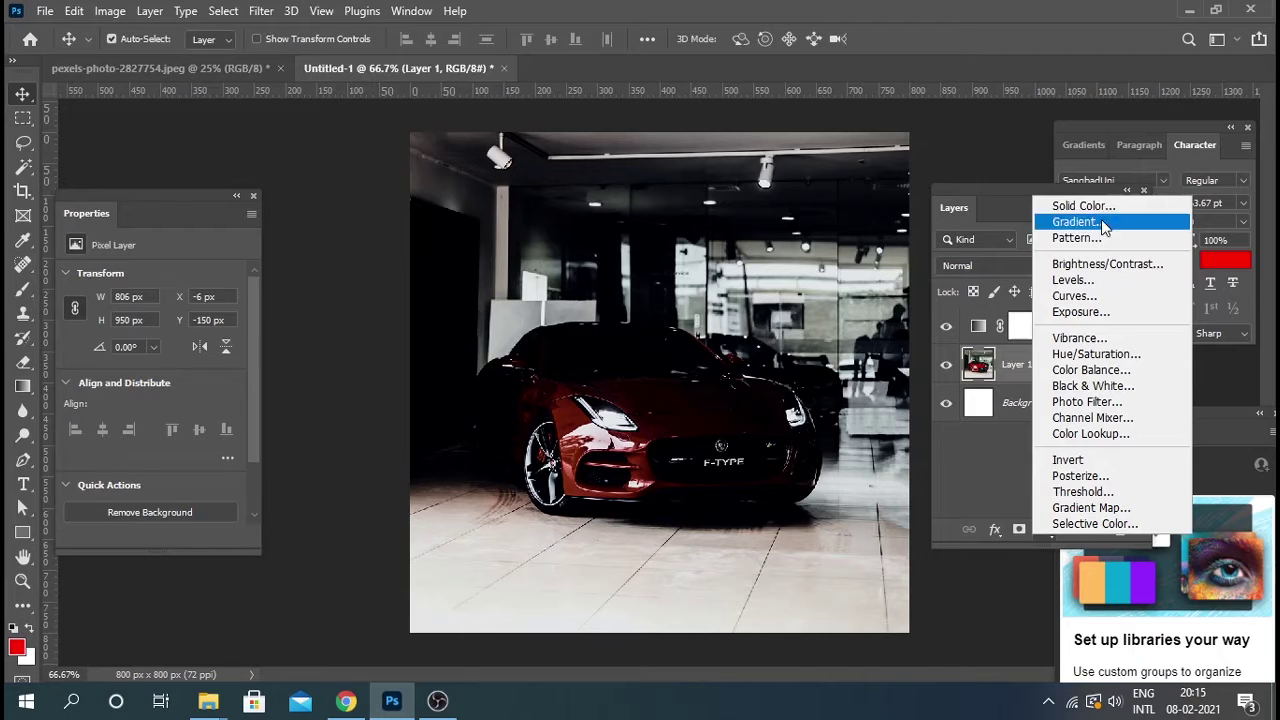
pyautogui.click(1080, 312)
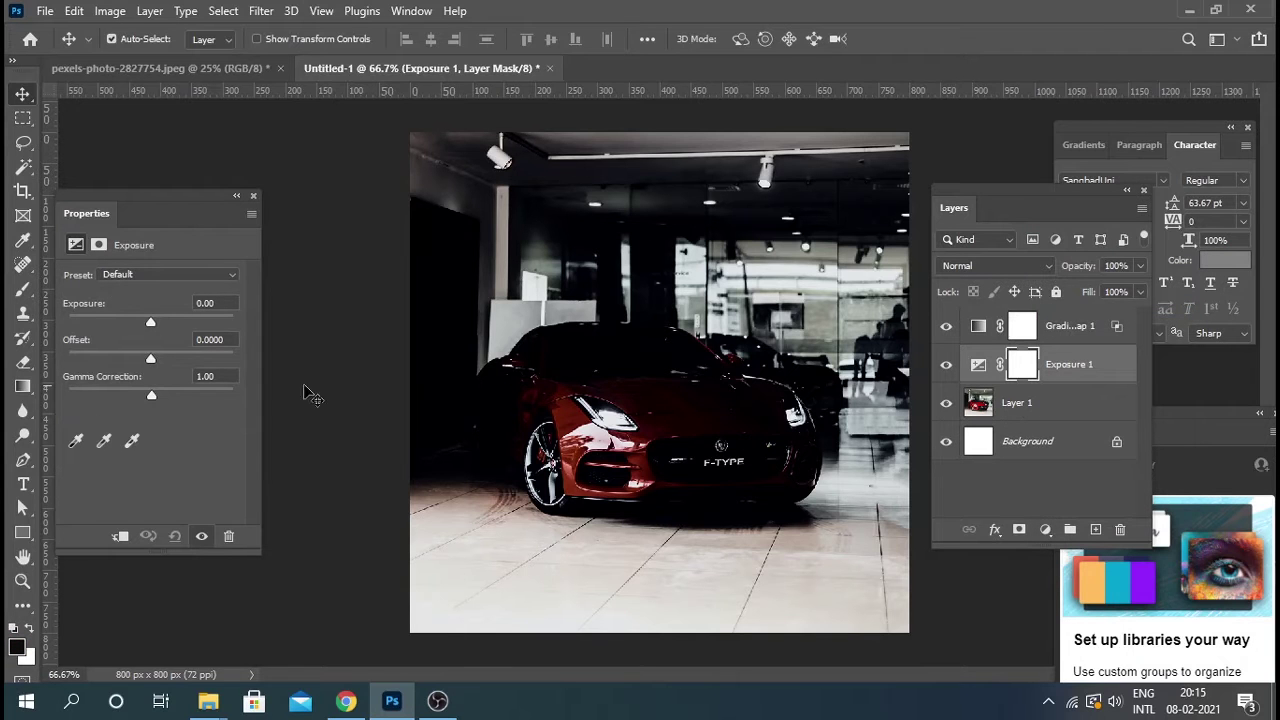
pyautogui.moveTo(149, 323)
pyautogui.mouseDown()
pyautogui.moveTo(128, 325)
pyautogui.moveTo(162, 359)
pyautogui.moveTo(130, 393)
pyautogui.moveTo(150, 323)
pyautogui.moveTo(146, 360)
pyautogui.moveTo(168, 403)
pyautogui.moveTo(110, 360)
pyautogui.moveTo(160, 324)
pyautogui.moveTo(141, 325)
pyautogui.mouseUp()
pyautogui.click(945, 328)
pyautogui.click(1078, 332)
pyautogui.click(1017, 374)
pyautogui.click(945, 326)
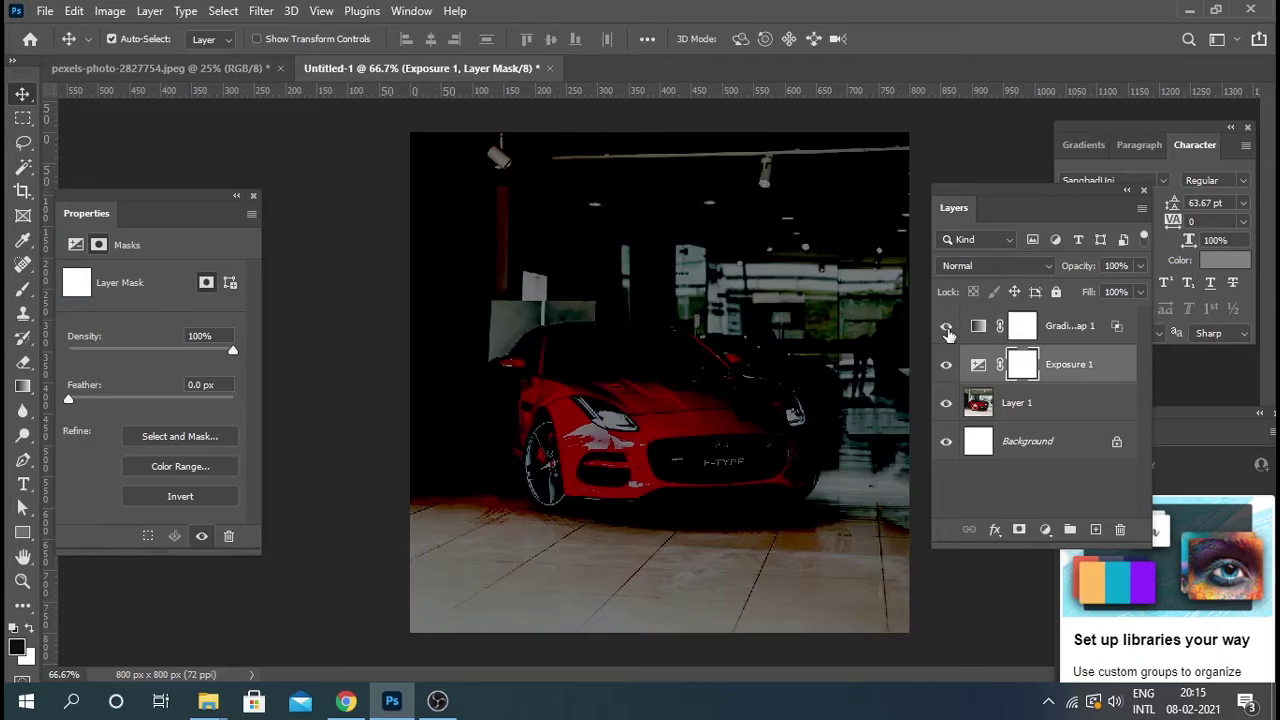
pyautogui.click(945, 364)
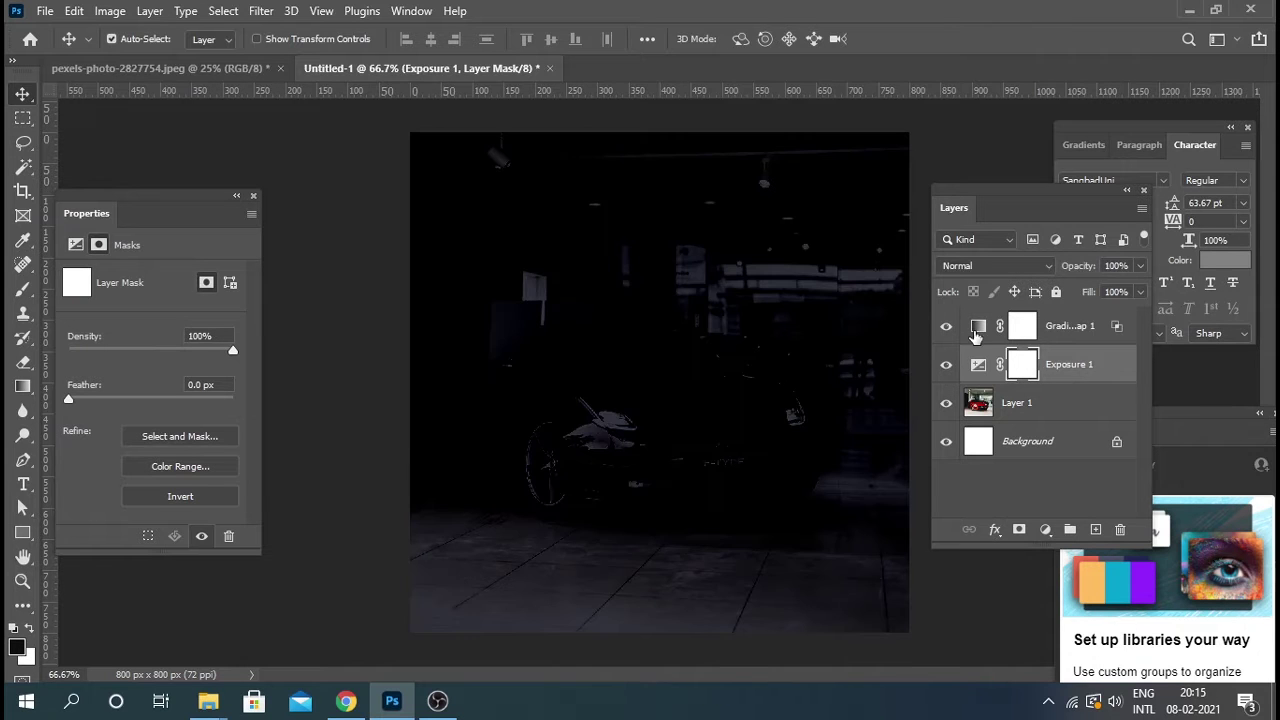
# Move Exposure 1 above the Gradient Map and toggle layer visibility to compare.
pyautogui.moveTo(1066, 364); pyautogui.dragTo(1070, 327)
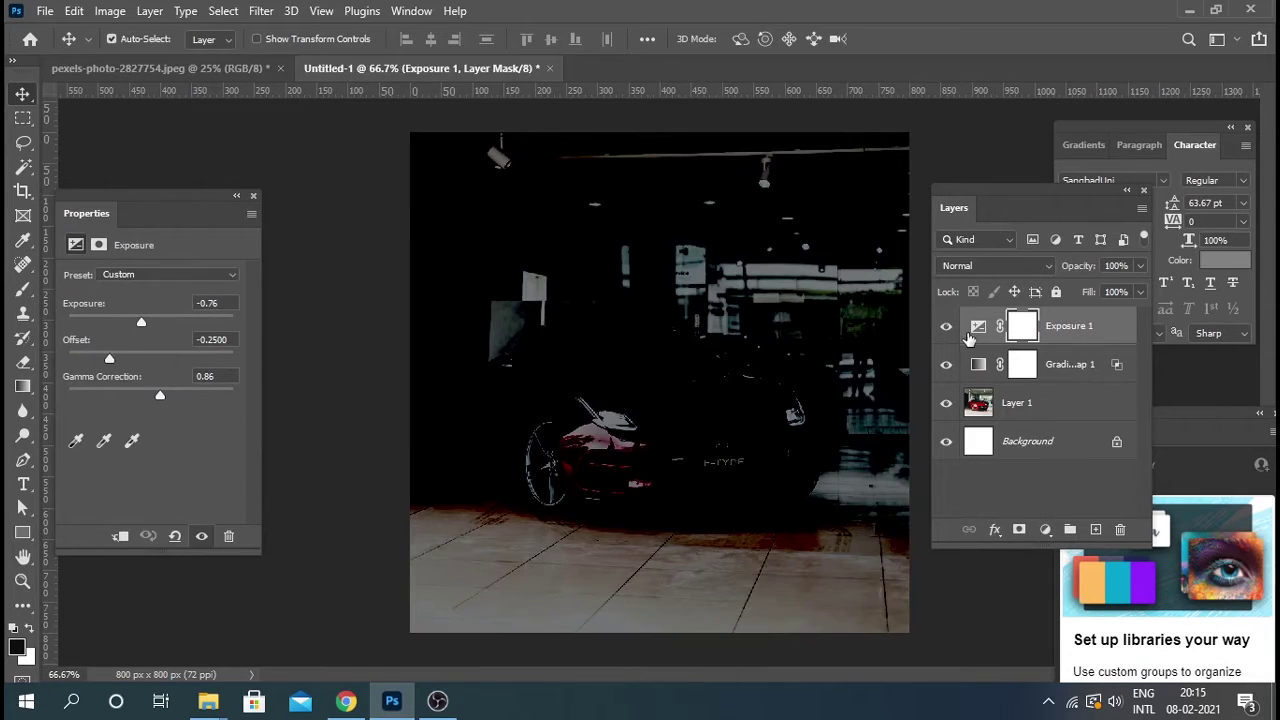
pyautogui.click(945, 327)
pyautogui.click(945, 327)
pyautogui.click(946, 365)
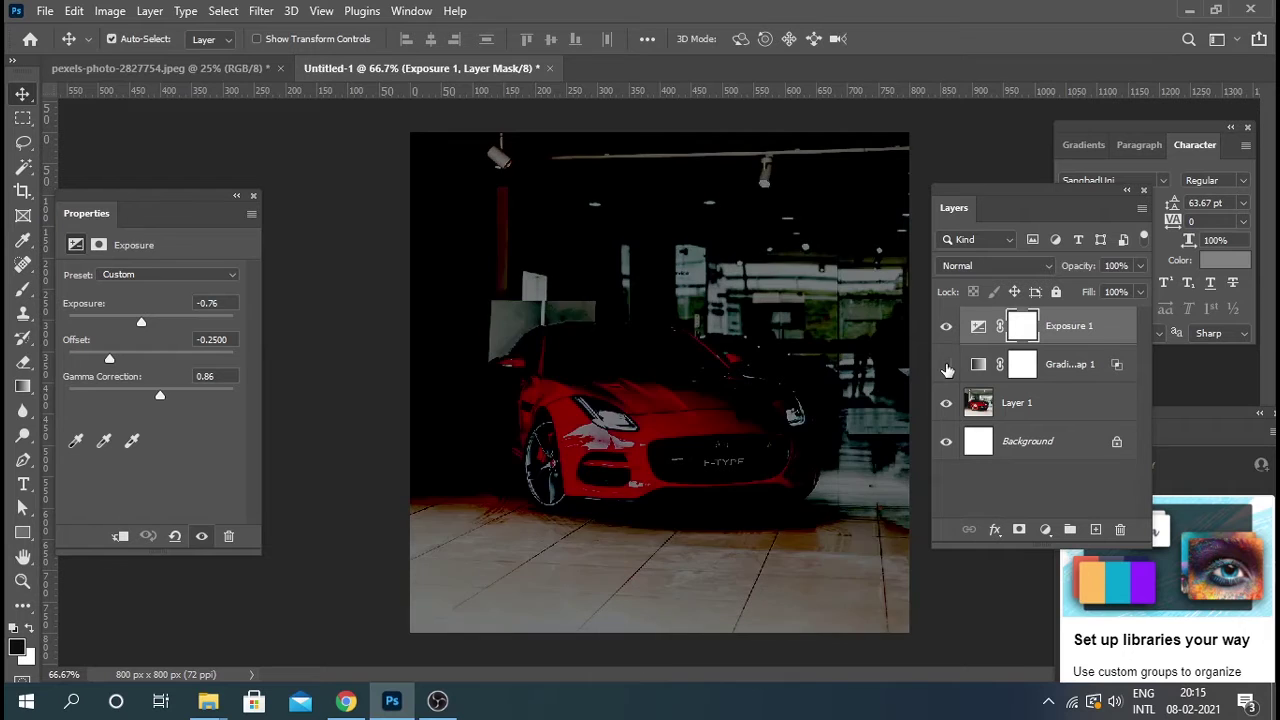
pyautogui.click(978, 326)
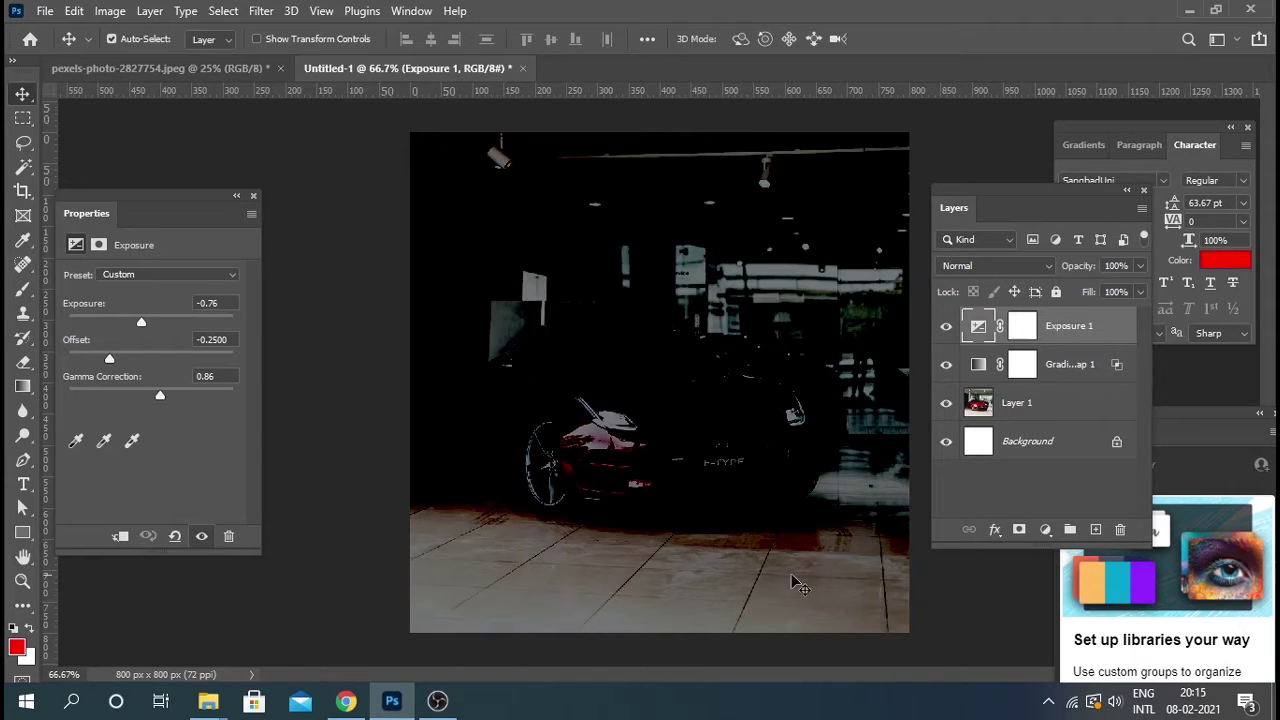
pyautogui.click(946, 403)
pyautogui.click(1017, 403)
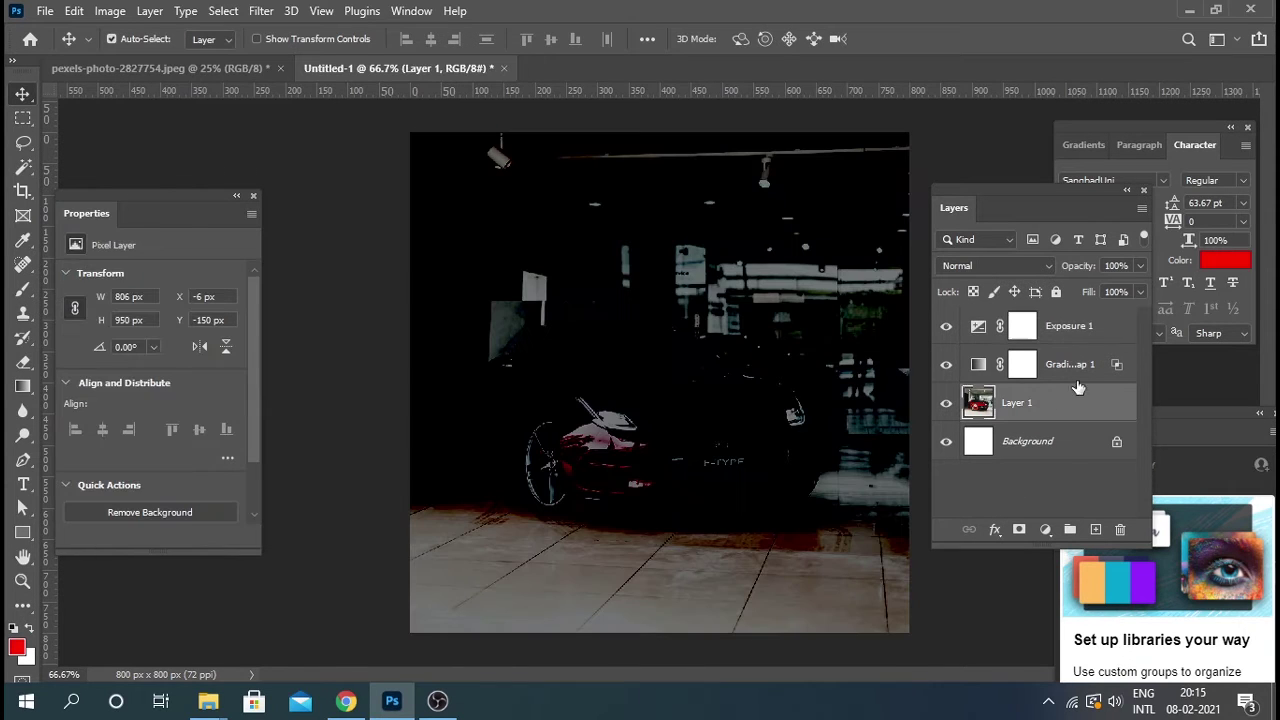
pyautogui.click(1047, 530)
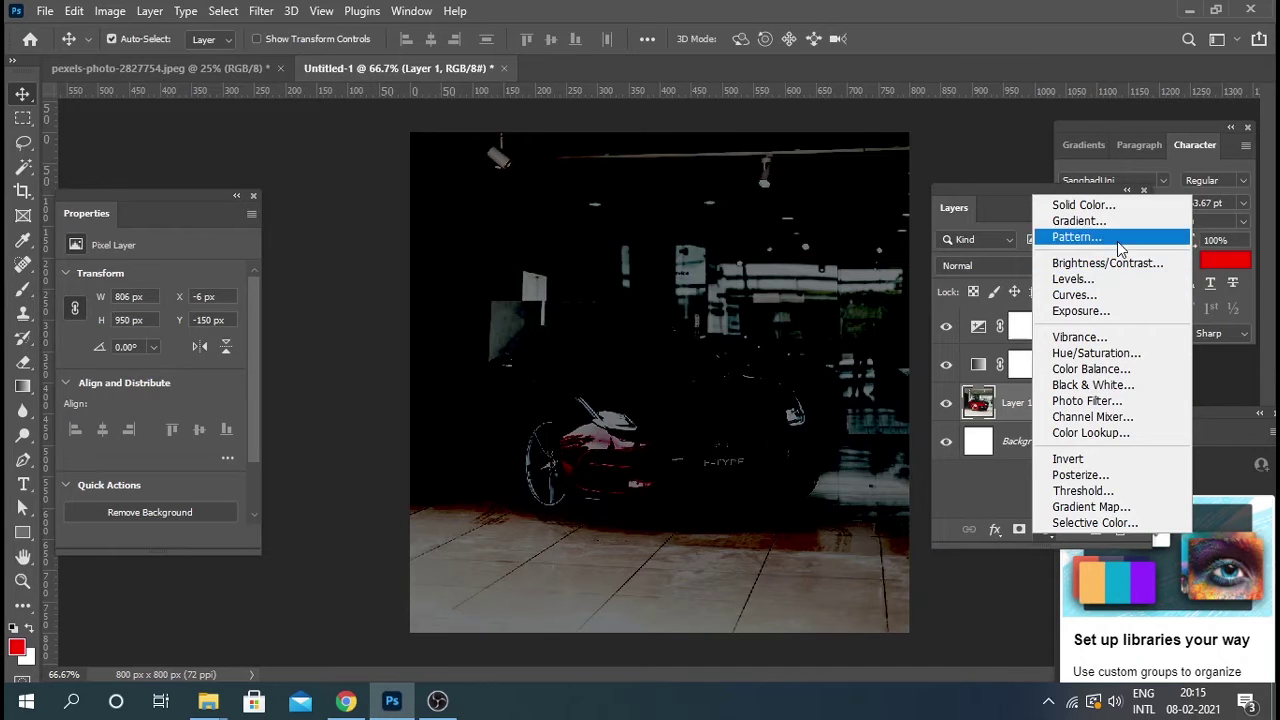
# Add a Curves adjustment with a multi-point darkening curve and move Curves 1 to the top of the stack.
pyautogui.click(1075, 295)
pyautogui.moveTo(125, 420); pyautogui.dragTo(127, 428)
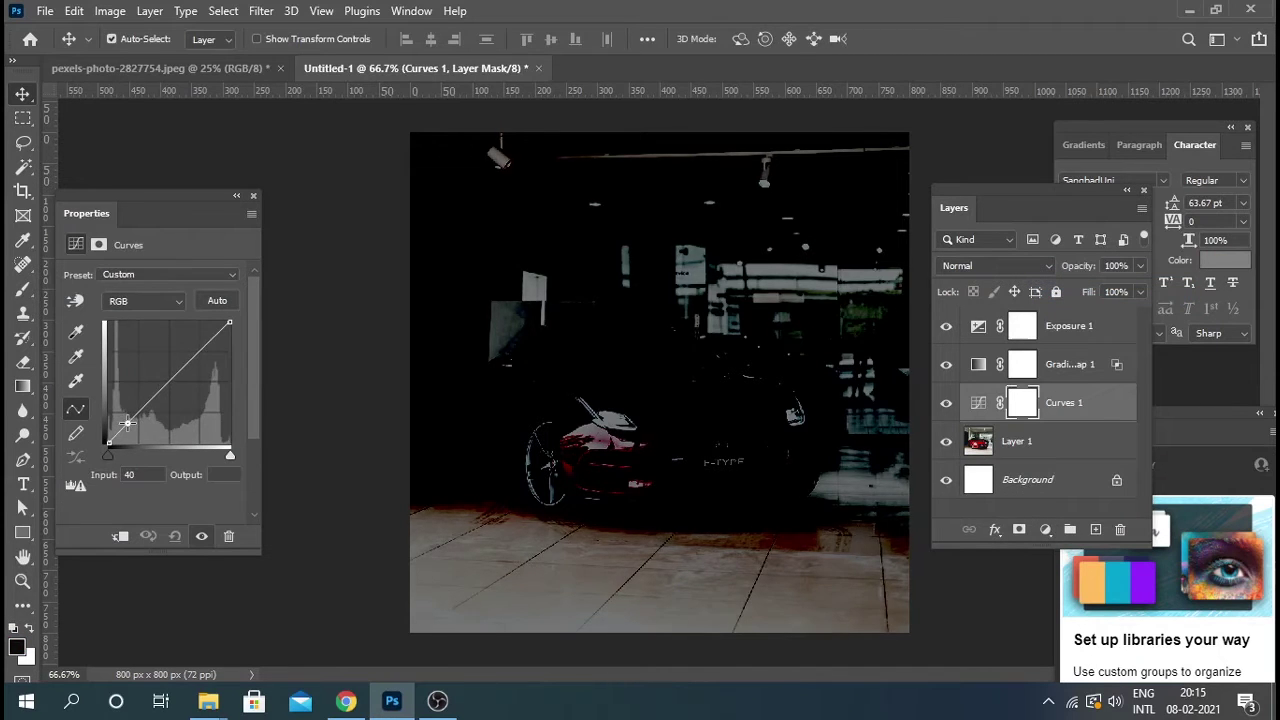
pyautogui.moveTo(209, 344); pyautogui.dragTo(215, 367)
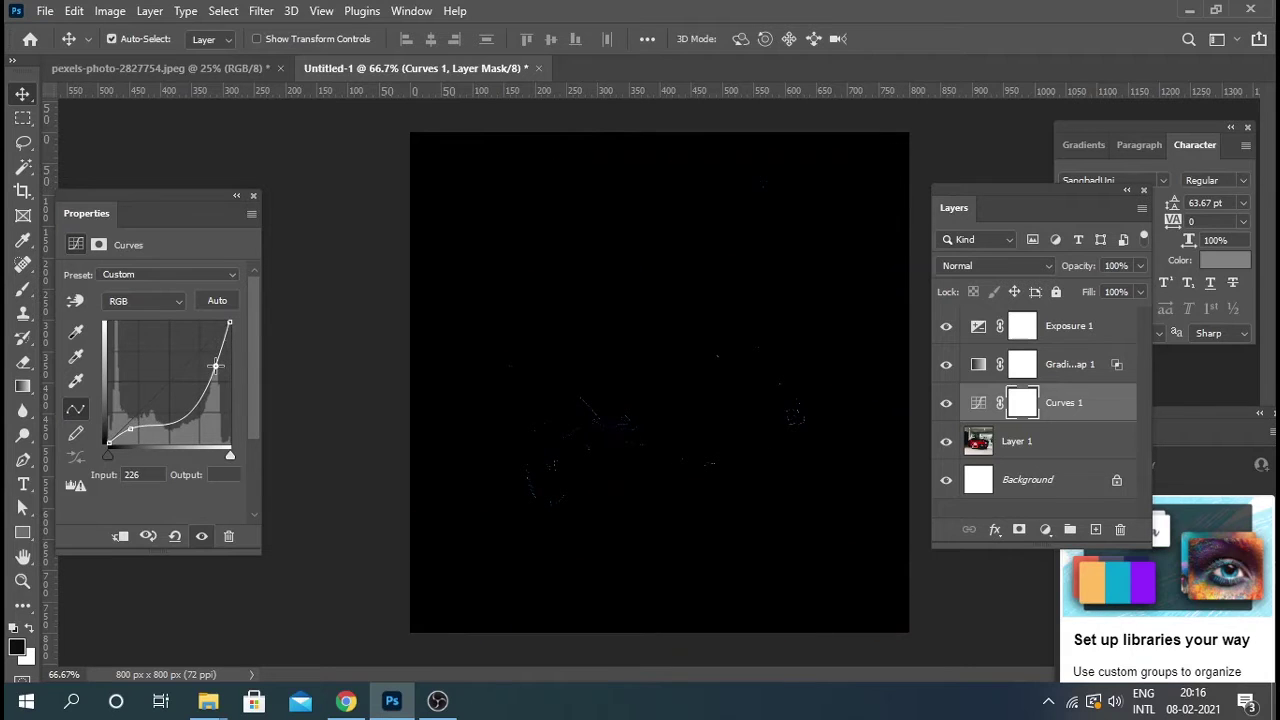
pyautogui.moveTo(175, 422)
pyautogui.mouseDown()
pyautogui.moveTo(166, 408)
pyautogui.moveTo(191, 395)
pyautogui.mouseUp()
pyautogui.moveTo(126, 432); pyautogui.dragTo(138, 440)
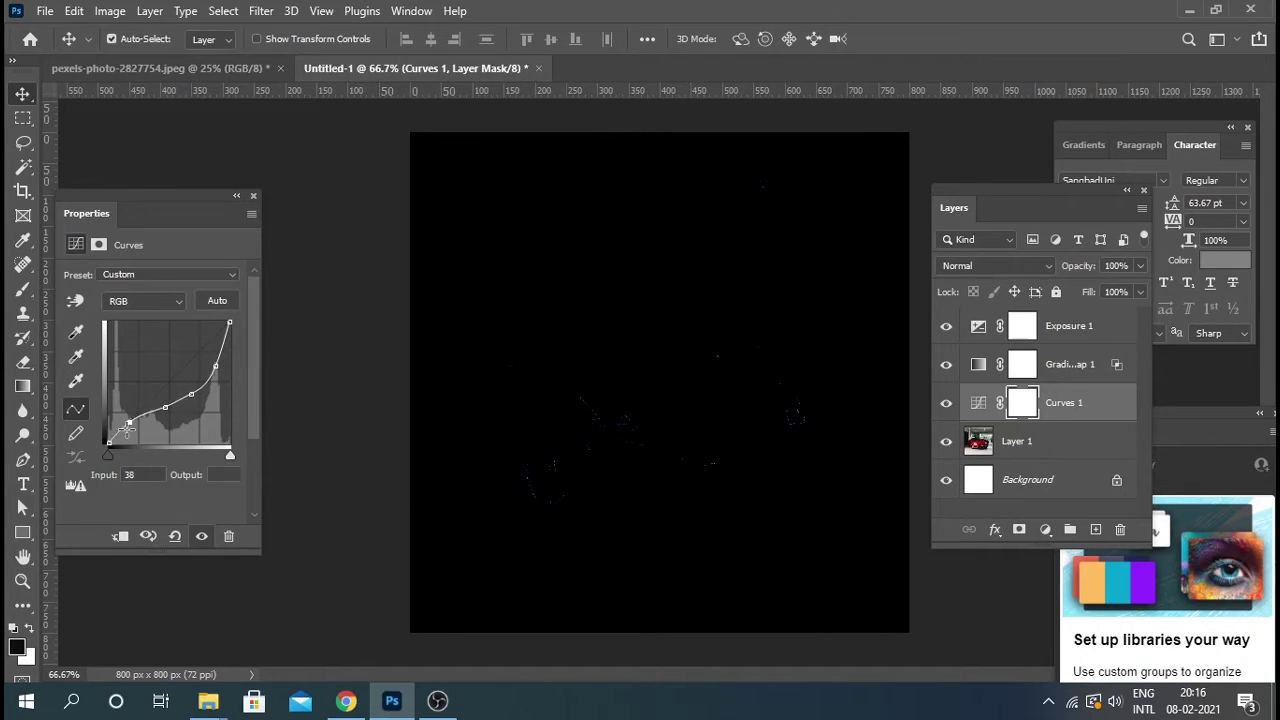
pyautogui.moveTo(215, 367)
pyautogui.mouseDown()
pyautogui.moveTo(202, 362)
pyautogui.moveTo(213, 366)
pyautogui.mouseUp()
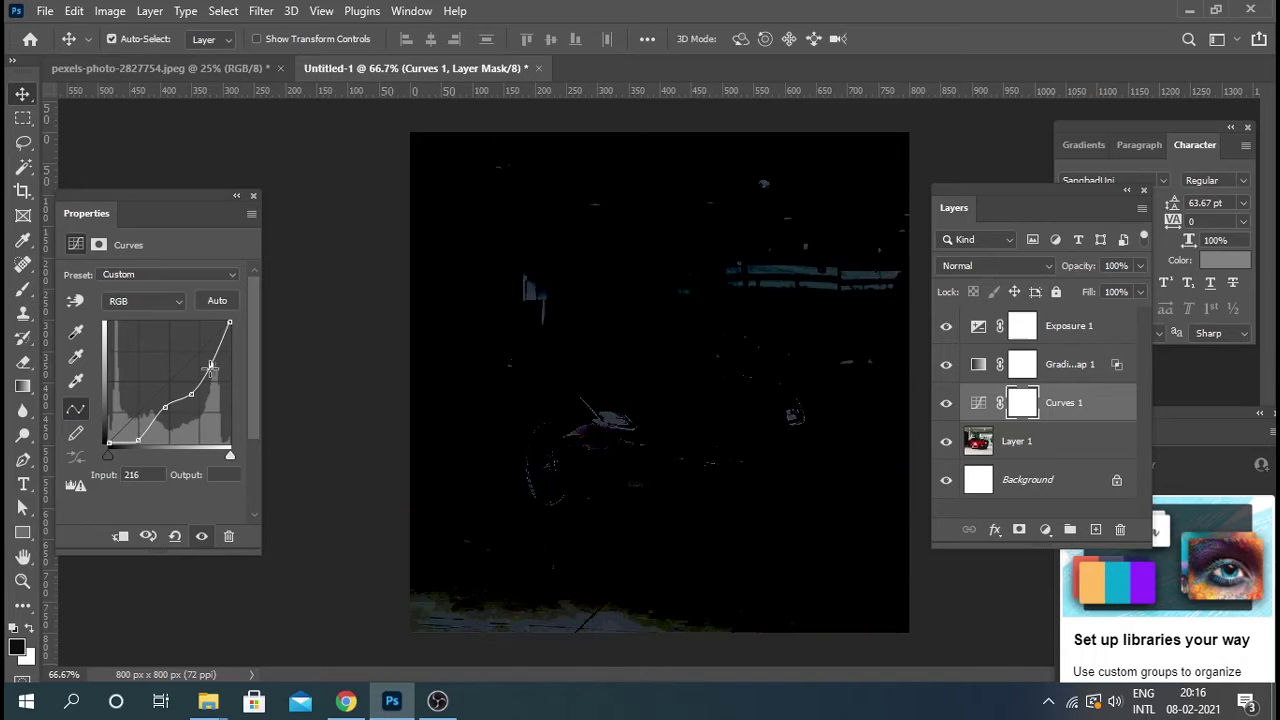
pyautogui.moveTo(1058, 422); pyautogui.dragTo(1066, 318)
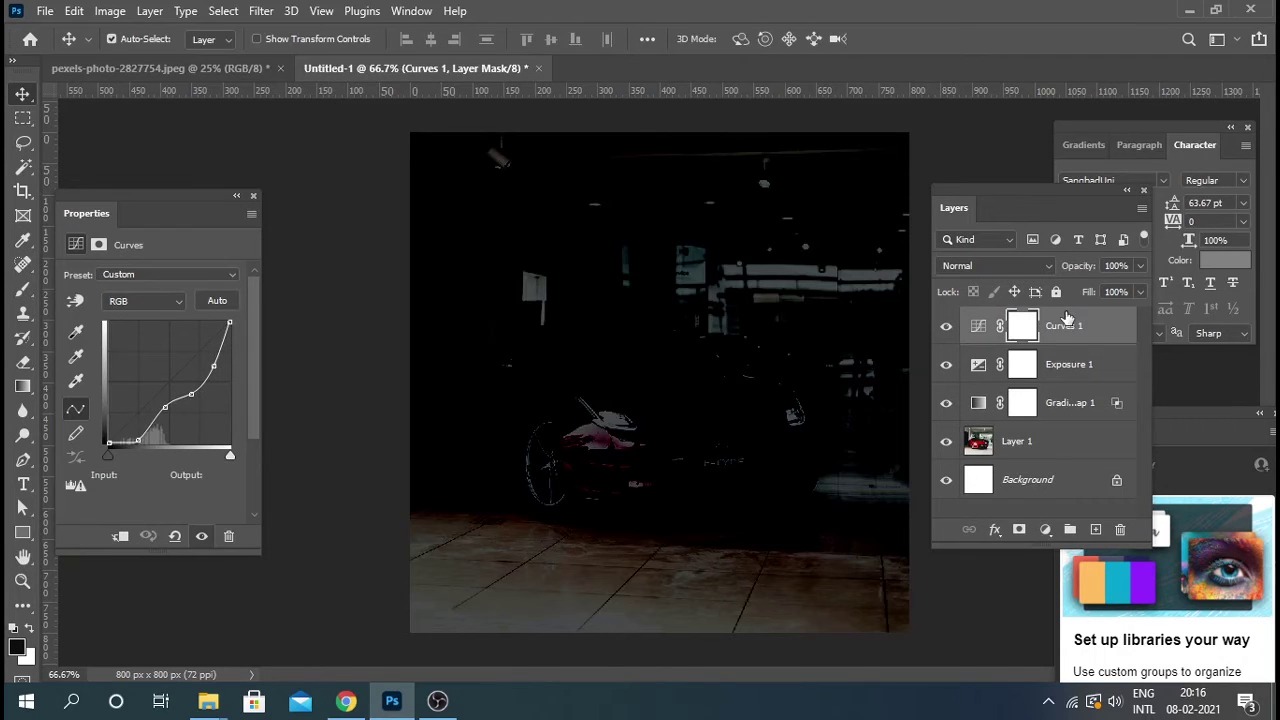
pyautogui.click(946, 330)
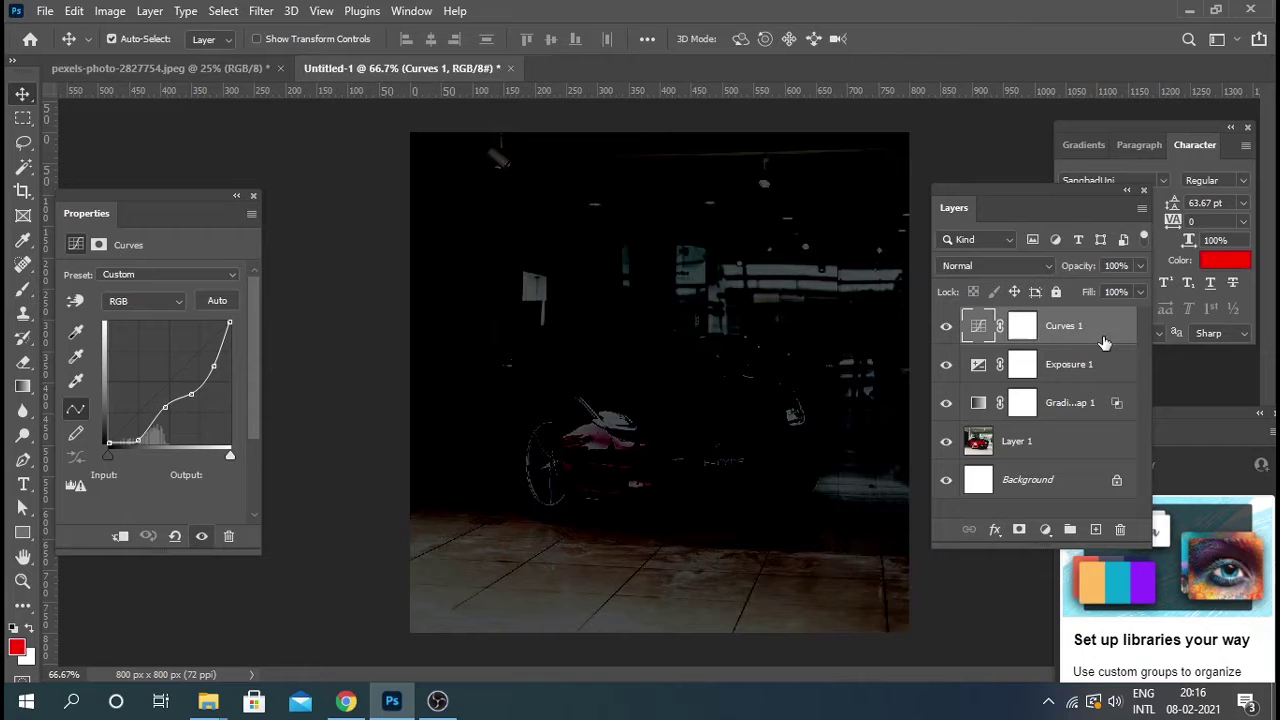
pyautogui.moveTo(1100, 330); pyautogui.dragTo(1092, 332)
# Paint black on the Exposure 1 mask to reveal the car's rear, rear light and F-TYPE badge.
pyautogui.click(1022, 368)
pyautogui.click(1030, 376)
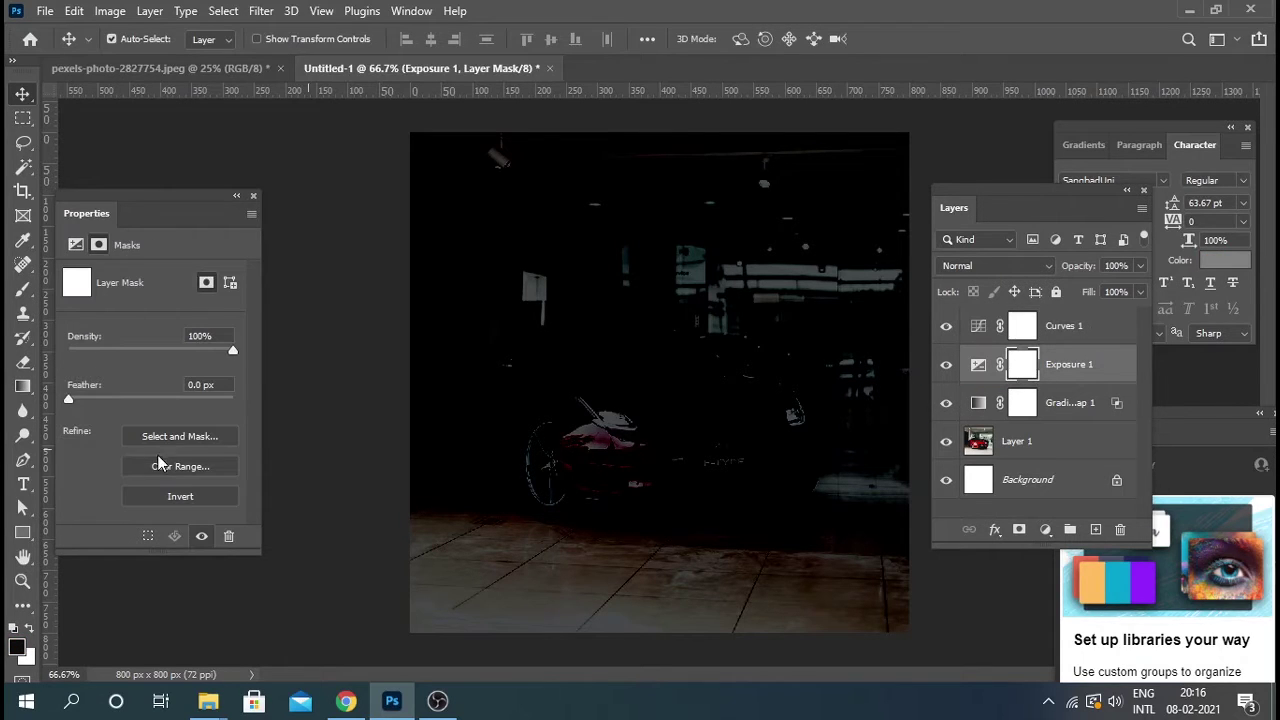
pyautogui.click(23, 288)
pyautogui.moveTo(654, 474); pyautogui.dragTo(611, 414)
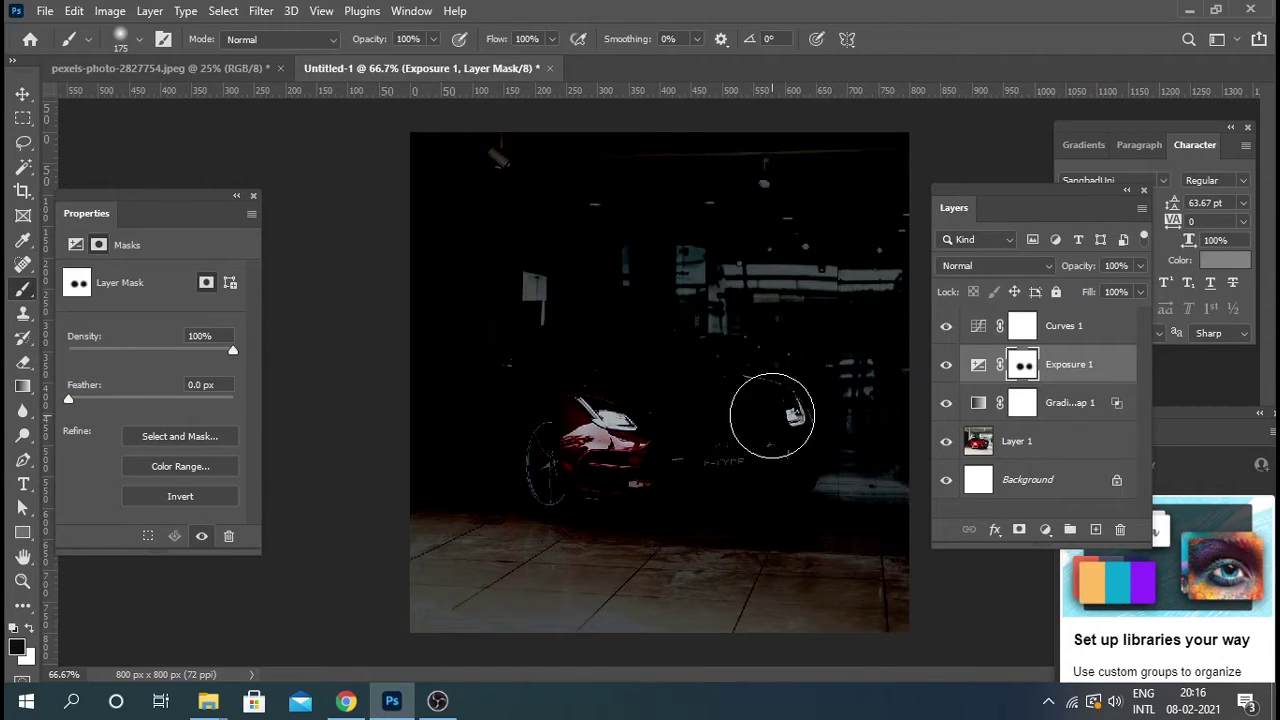
pyautogui.moveTo(786, 416); pyautogui.dragTo(750, 458)
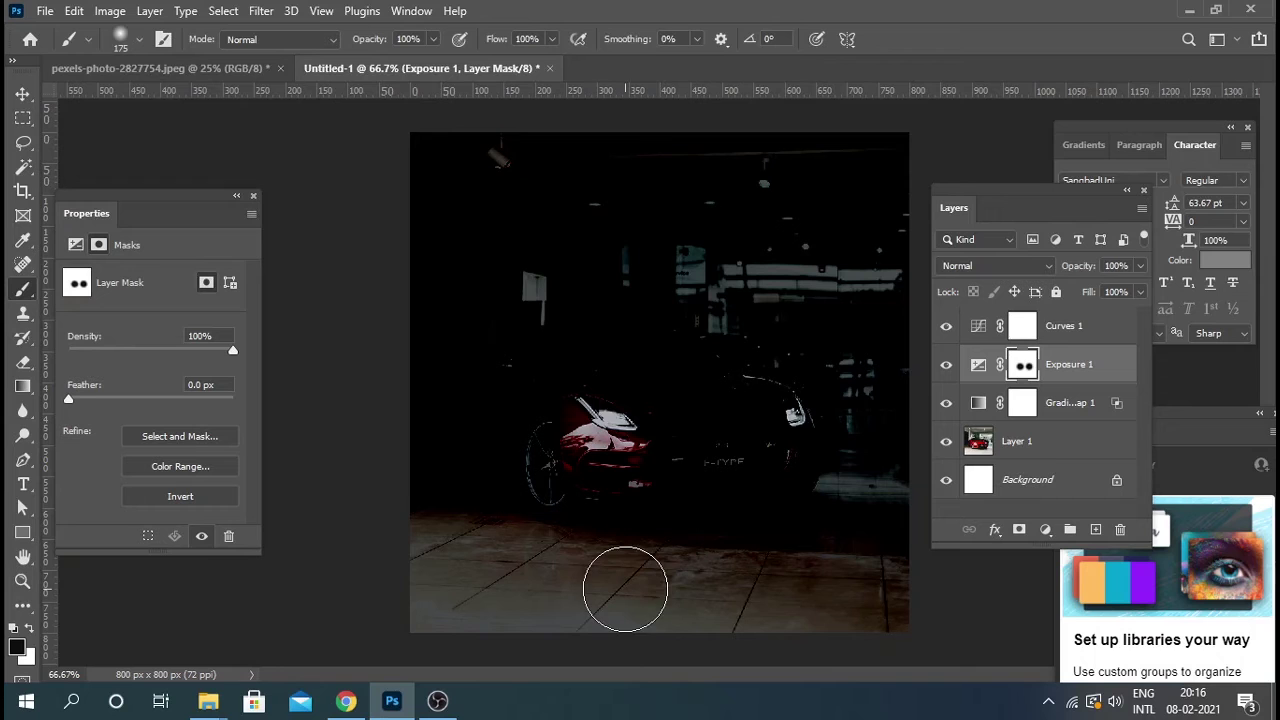
pyautogui.moveTo(700, 529)
pyautogui.mouseDown()
pyautogui.moveTo(786, 413)
pyautogui.moveTo(750, 418)
pyautogui.mouseUp()
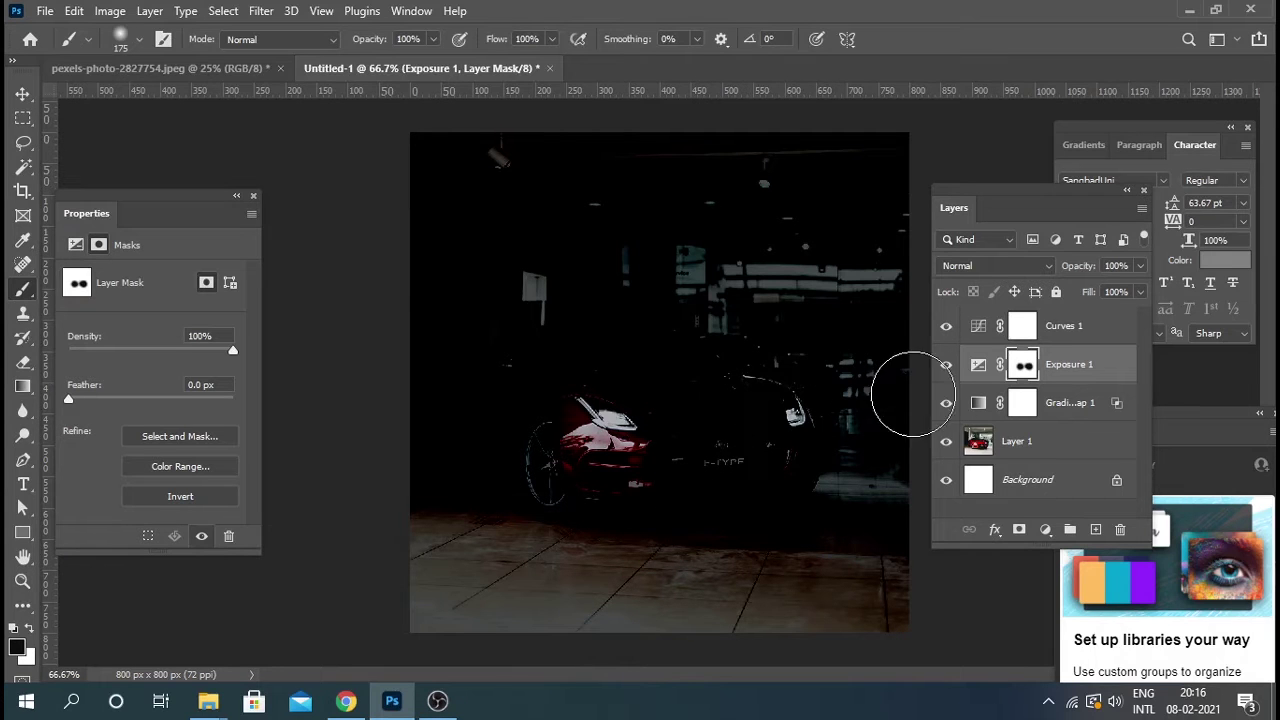
pyautogui.moveTo(677, 423); pyautogui.dragTo(741, 430)
# Paint the Curves 1 mask off the car's front, badge and hood.
pyautogui.click(946, 326)
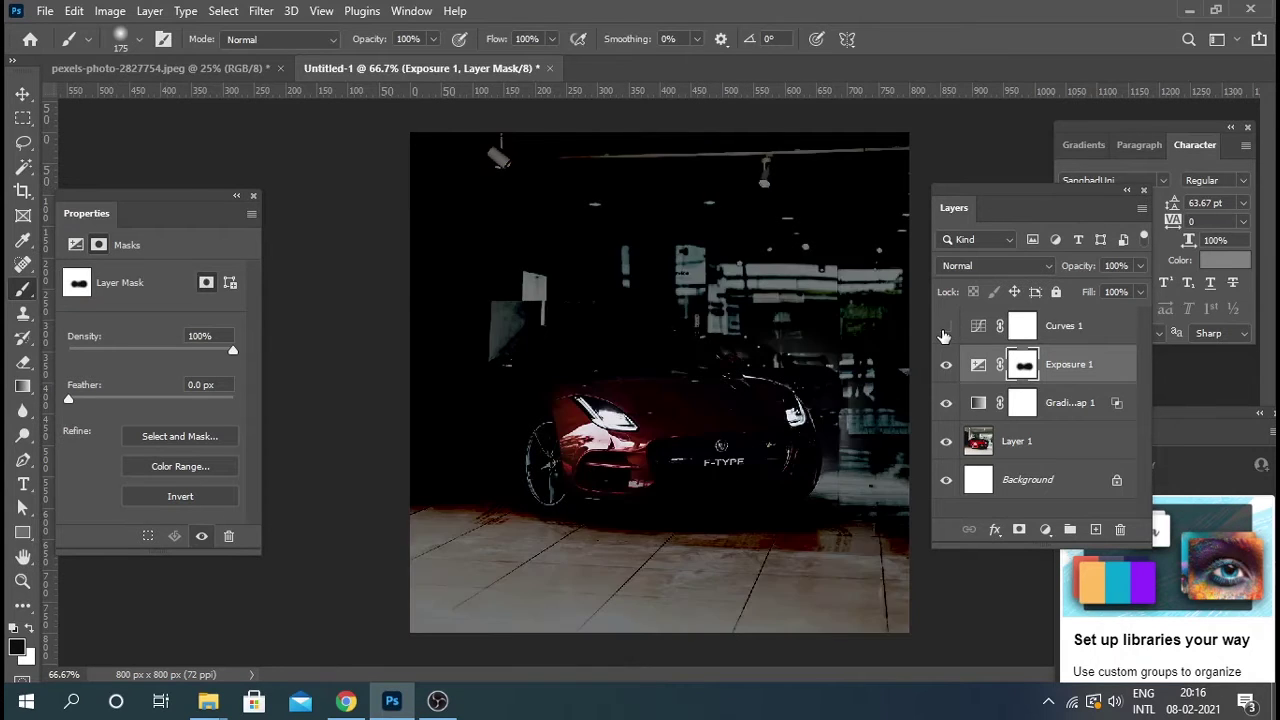
pyautogui.click(1022, 326)
pyautogui.click(701, 428)
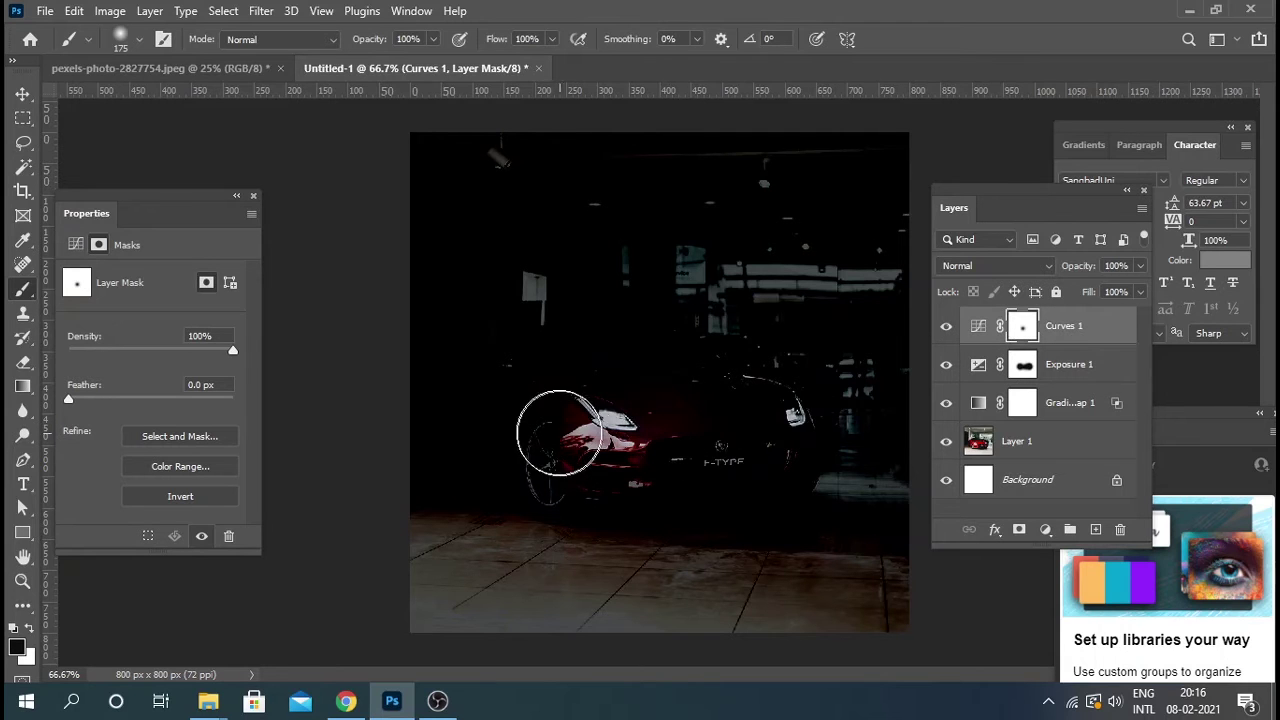
pyautogui.click(616, 445)
pyautogui.moveTo(616, 445); pyautogui.dragTo(794, 437)
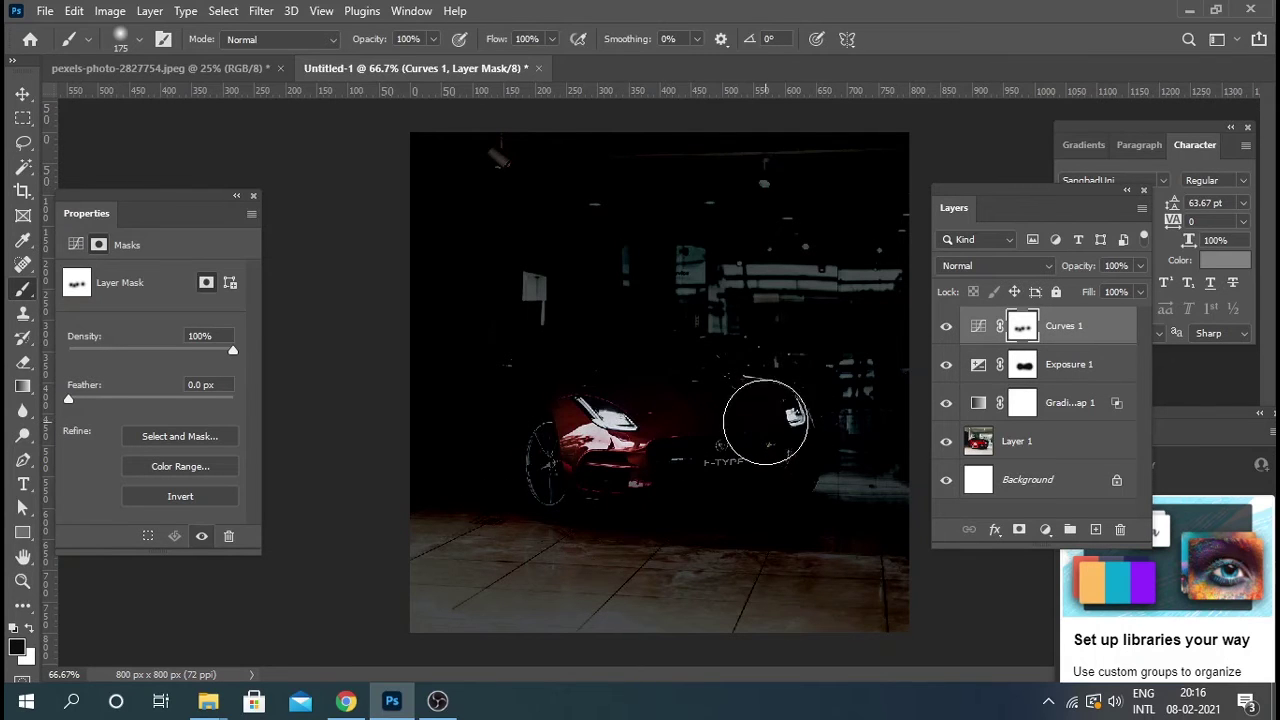
pyautogui.moveTo(690, 387); pyautogui.dragTo(743, 449)
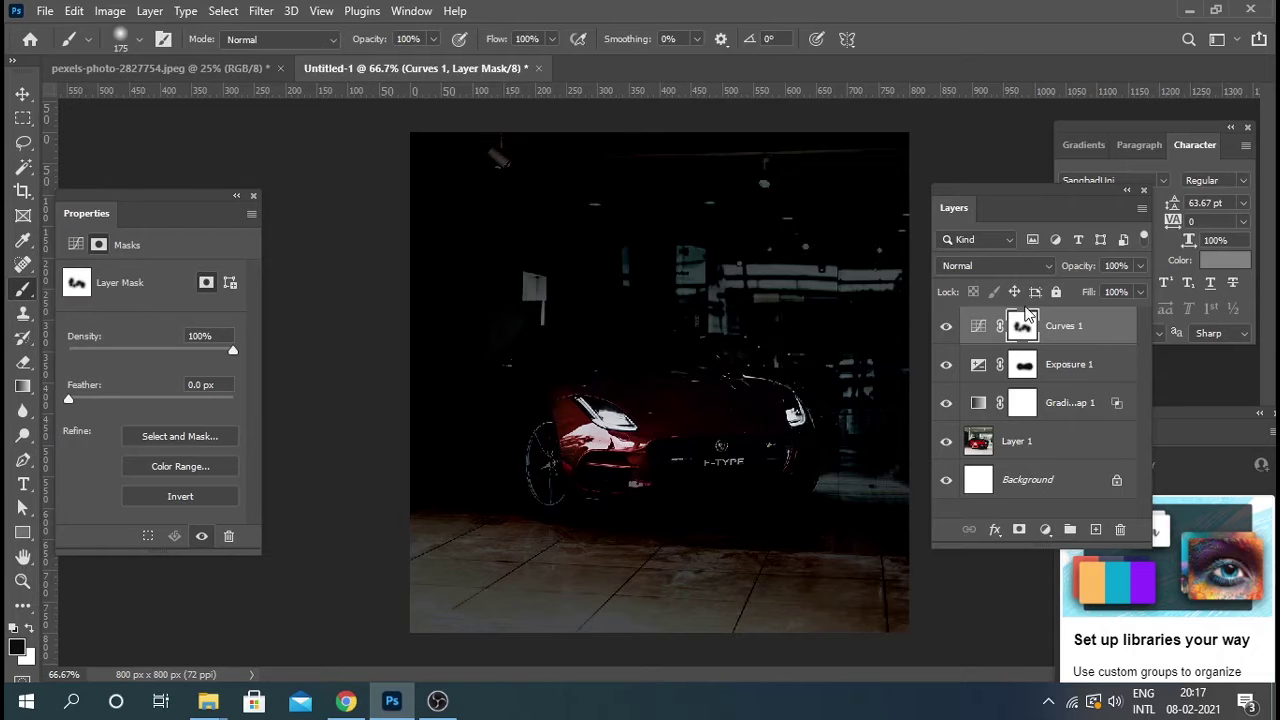
pyautogui.click(1022, 403)
pyautogui.click(606, 349)
# Paint on the Gradient Map mask to bring back red across the car's hood.
pyautogui.moveTo(606, 349); pyautogui.dragTo(690, 355)
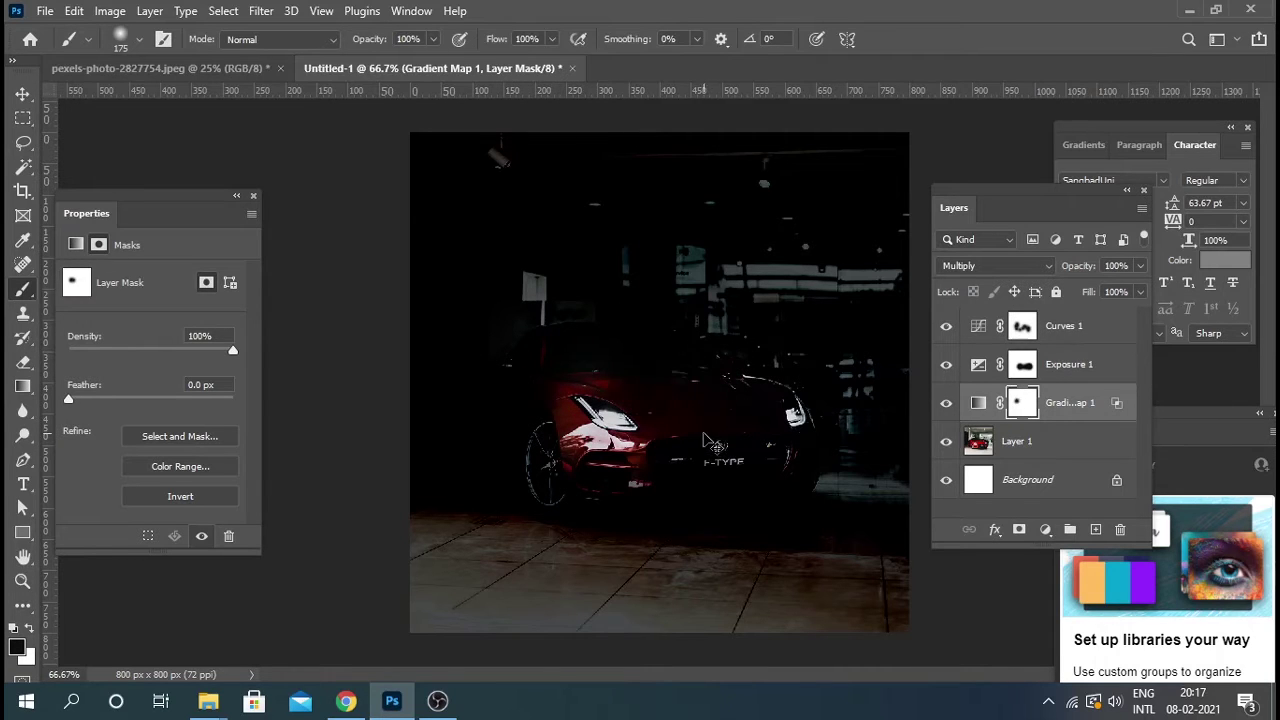
pyautogui.press(']')
pyautogui.press(']')
pyautogui.press('[')
pyautogui.press('[')
pyautogui.press('[')
pyautogui.moveTo(512, 360)
pyautogui.mouseDown()
pyautogui.moveTo(525, 375)
pyautogui.moveTo(717, 360)
pyautogui.mouseUp()
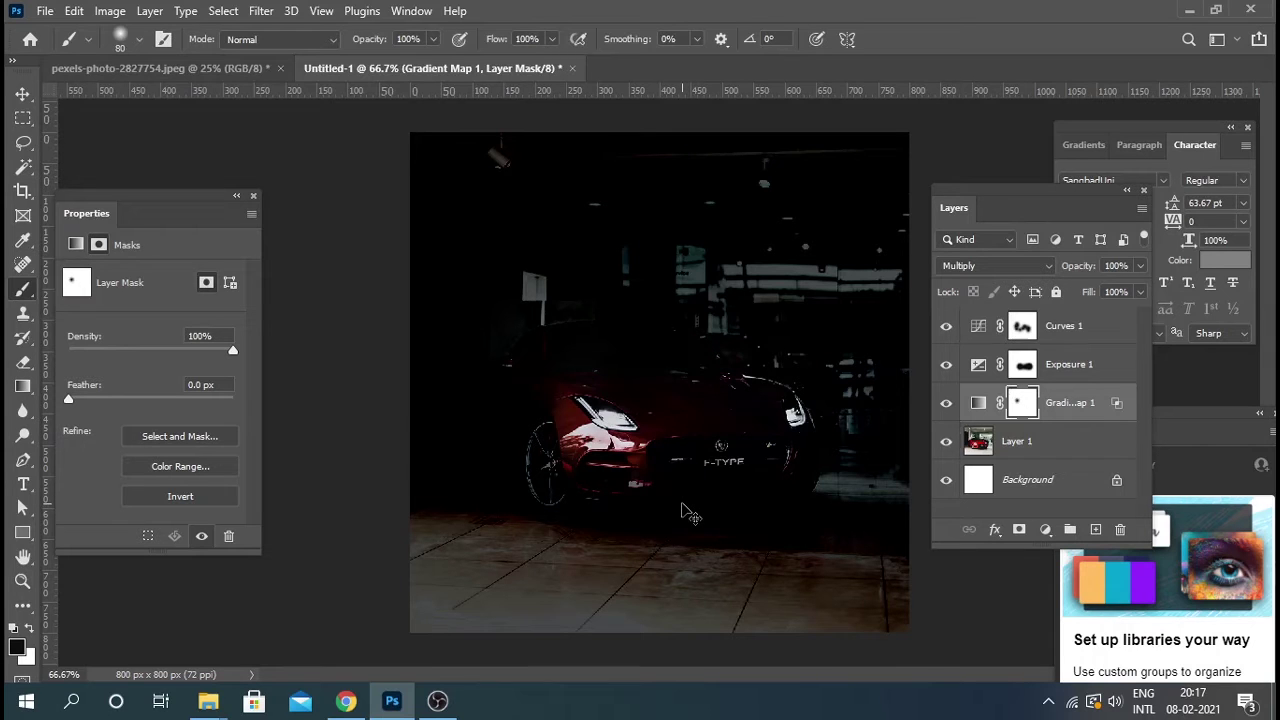
# Paint the Exposure 1 mask with a smaller brush to brighten the front bumper and wheel.
pyautogui.click(1030, 368)
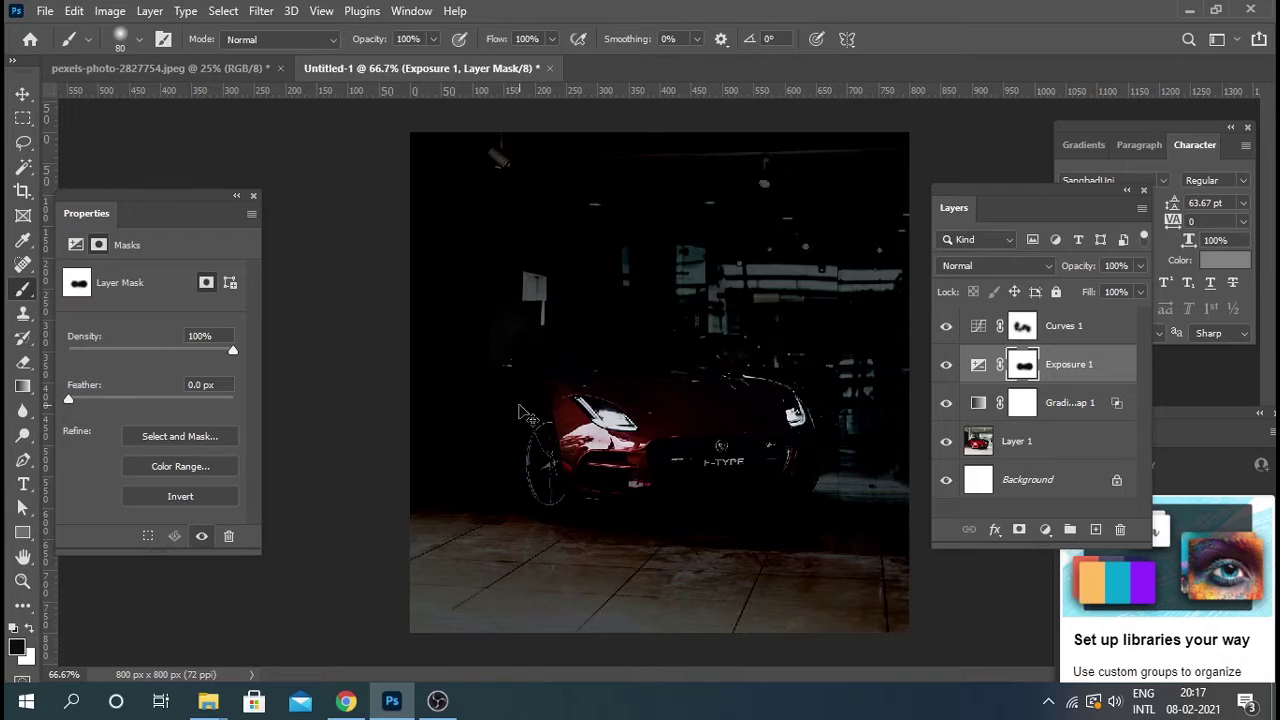
pyautogui.press('[')
pyautogui.press('[')
pyautogui.moveTo(704, 479); pyautogui.dragTo(662, 492)
pyautogui.moveTo(539, 510)
pyautogui.mouseDown()
pyautogui.moveTo(552, 436)
pyautogui.moveTo(517, 470)
pyautogui.mouseUp()
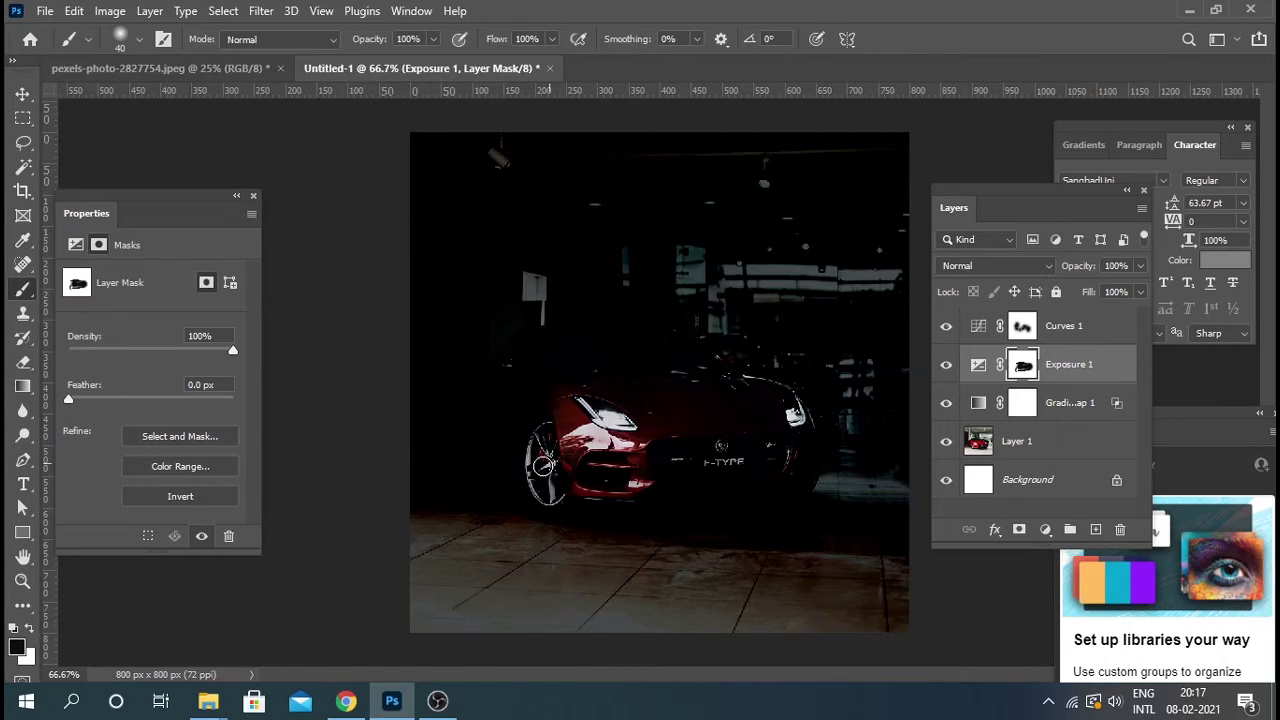
# Undo a full-strength Gradient Map mask stroke and lower the brush opacity to 38%.
pyautogui.click(946, 403)
pyautogui.click(978, 403)
pyautogui.press(']')
pyautogui.press(']')
pyautogui.press(']')
pyautogui.press(']')
pyautogui.press(']')
pyautogui.press(']')
pyautogui.moveTo(600, 425); pyautogui.dragTo(615, 440)
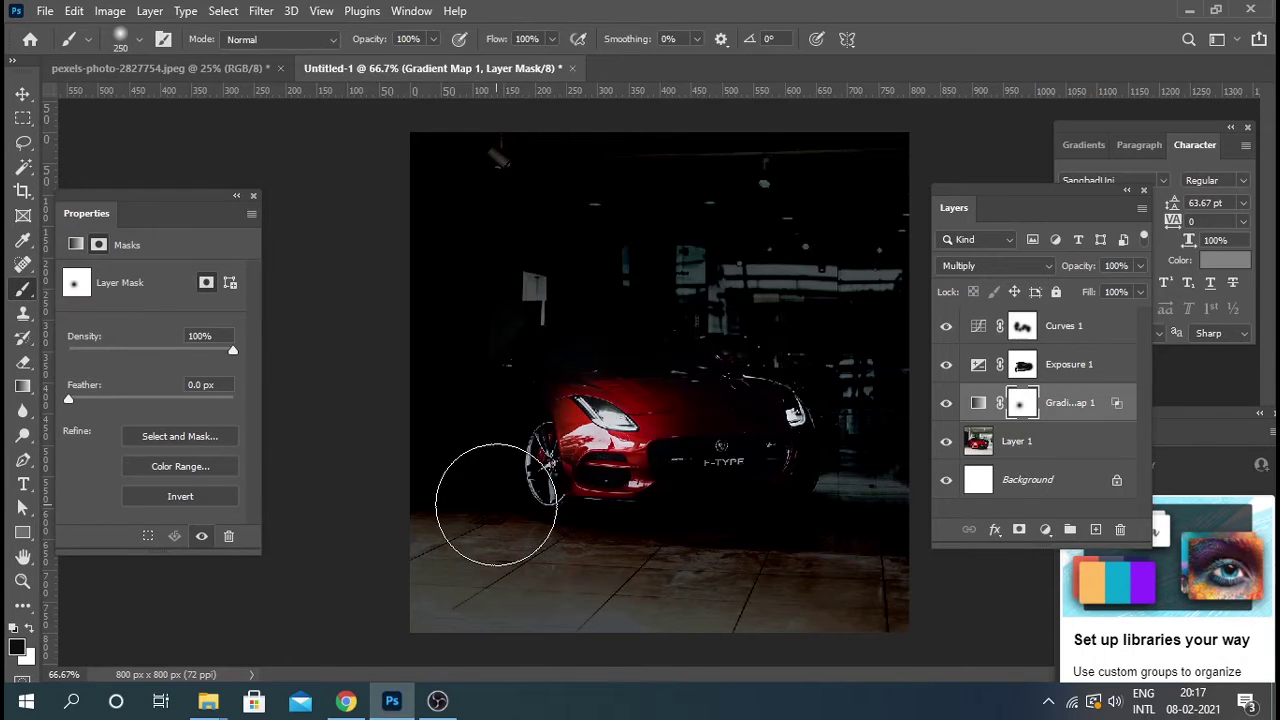
pyautogui.hotkey('ctrl', 'z')
pyautogui.click(433, 39)
pyautogui.moveTo(400, 62); pyautogui.dragTo(378, 62)
pyautogui.click(608, 410)
# Softly paint the car front and F-TYPE badge on the Gradient Map mask at 38% opacity.
pyautogui.press('[')
pyautogui.press('[')
pyautogui.press('[')
pyautogui.press('[')
pyautogui.moveTo(777, 400)
pyautogui.mouseDown()
pyautogui.moveTo(612, 478)
pyautogui.moveTo(672, 448)
pyautogui.mouseUp()
pyautogui.press('[')
pyautogui.press('[')
pyautogui.hotkey('ctrl', '+')
pyautogui.hotkey('ctrl', '+')
pyautogui.moveTo(600, 414); pyautogui.dragTo(786, 571)
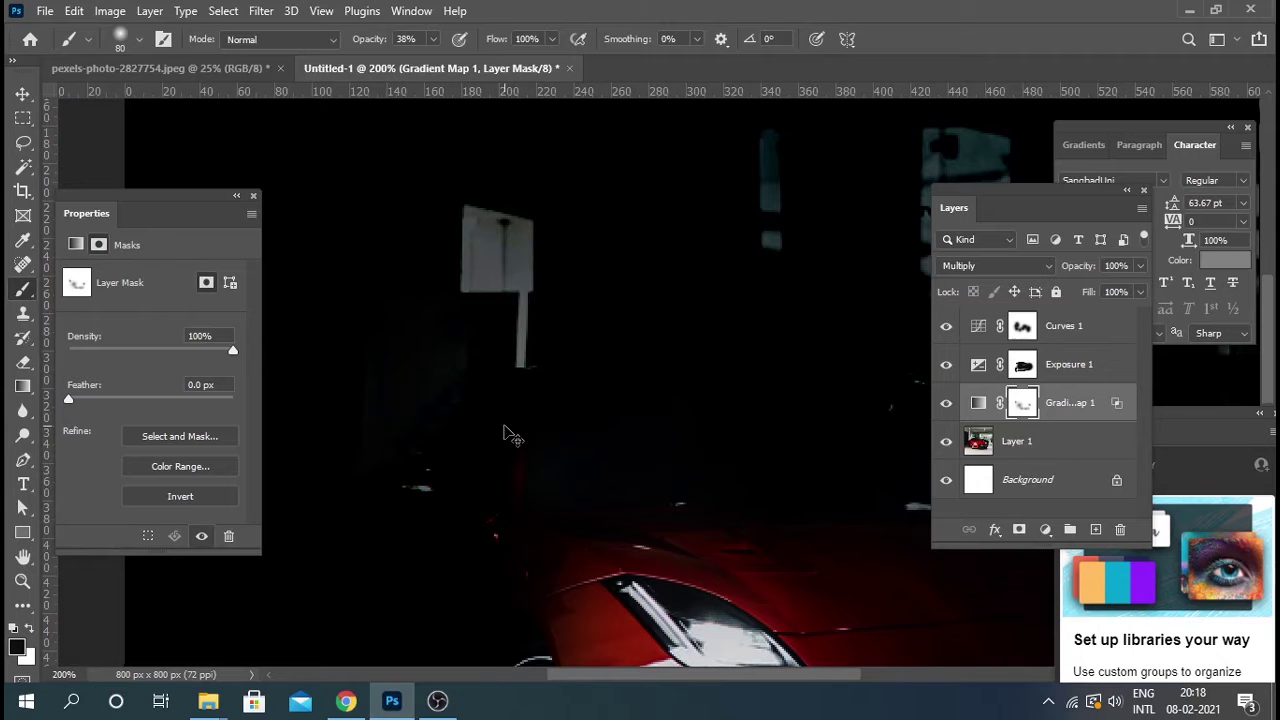
# Pan and zoom around the car and sign, shrinking the brush and hiding the gradient map.
pyautogui.moveTo(870, 535); pyautogui.dragTo(632, 510)
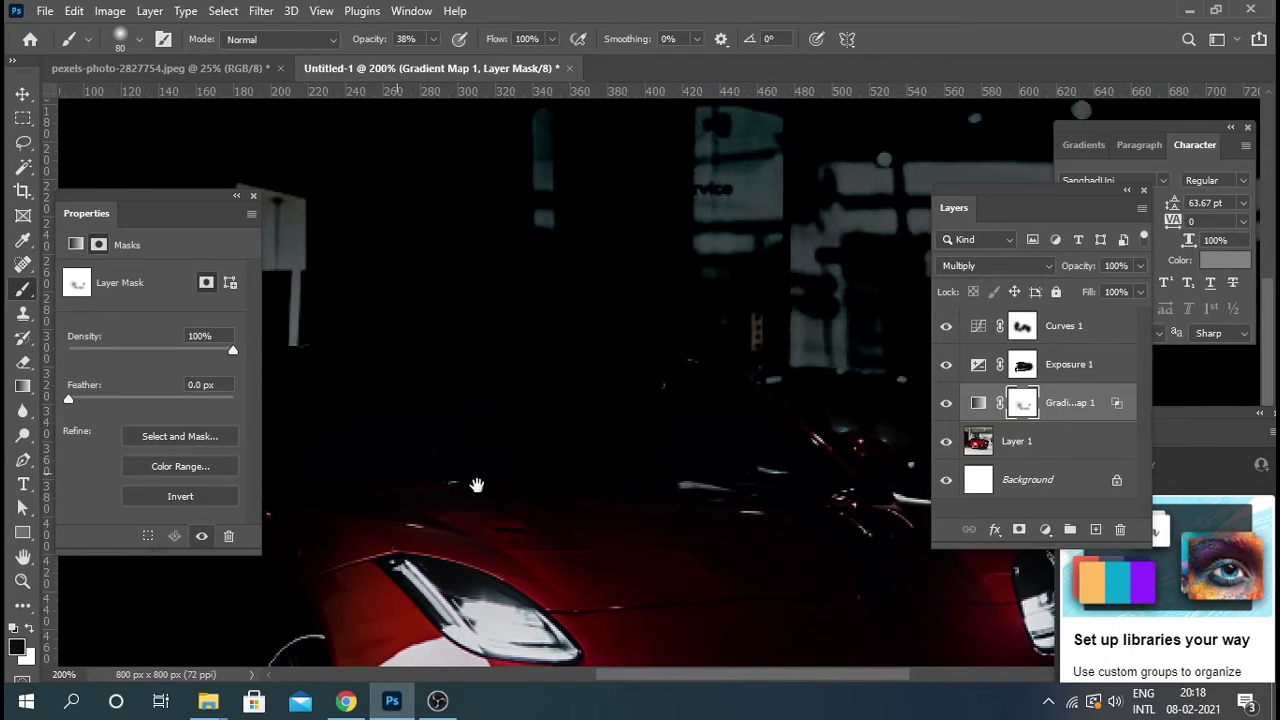
pyautogui.moveTo(400, 510); pyautogui.dragTo(714, 528)
pyautogui.click(944, 404)
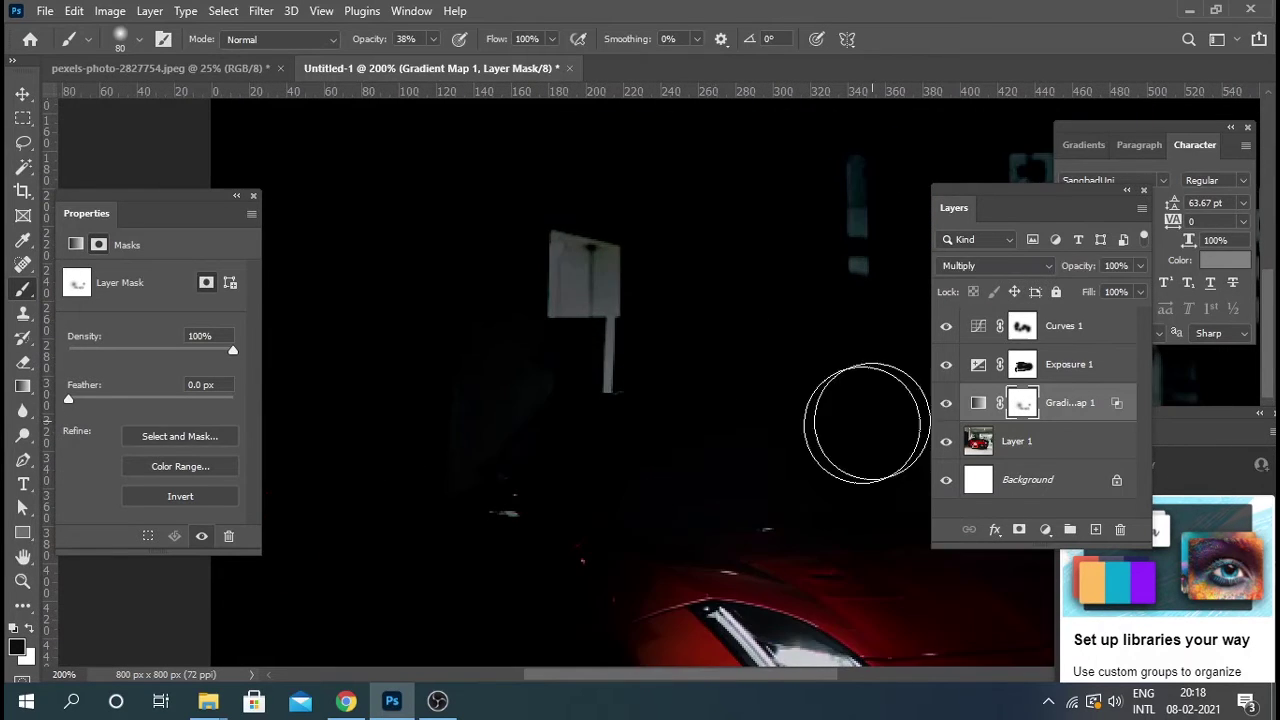
pyautogui.press('[')
pyautogui.press('[')
pyautogui.press('[')
pyautogui.press('[')
pyautogui.press('[')
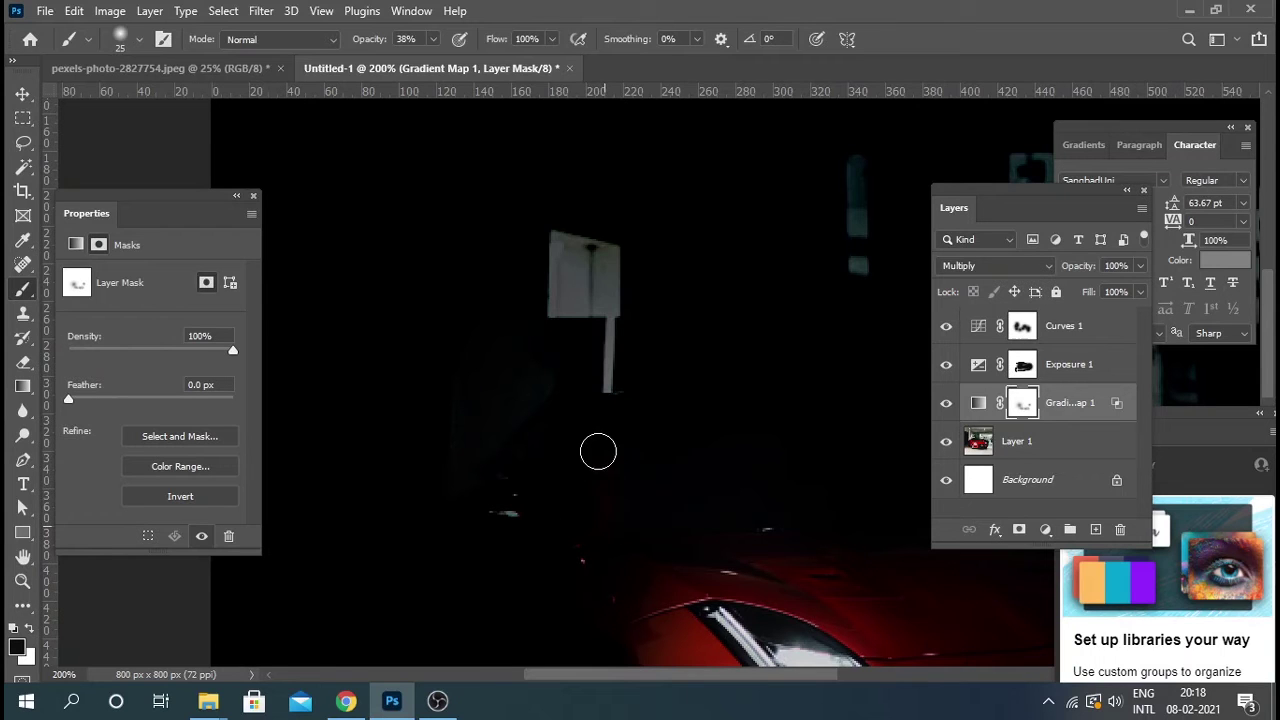
pyautogui.press('[')
pyautogui.press('[')
pyautogui.press('[')
pyautogui.click(433, 39)
pyautogui.press('[')
pyautogui.press('[')
pyautogui.hotkey('ctrl', '-')
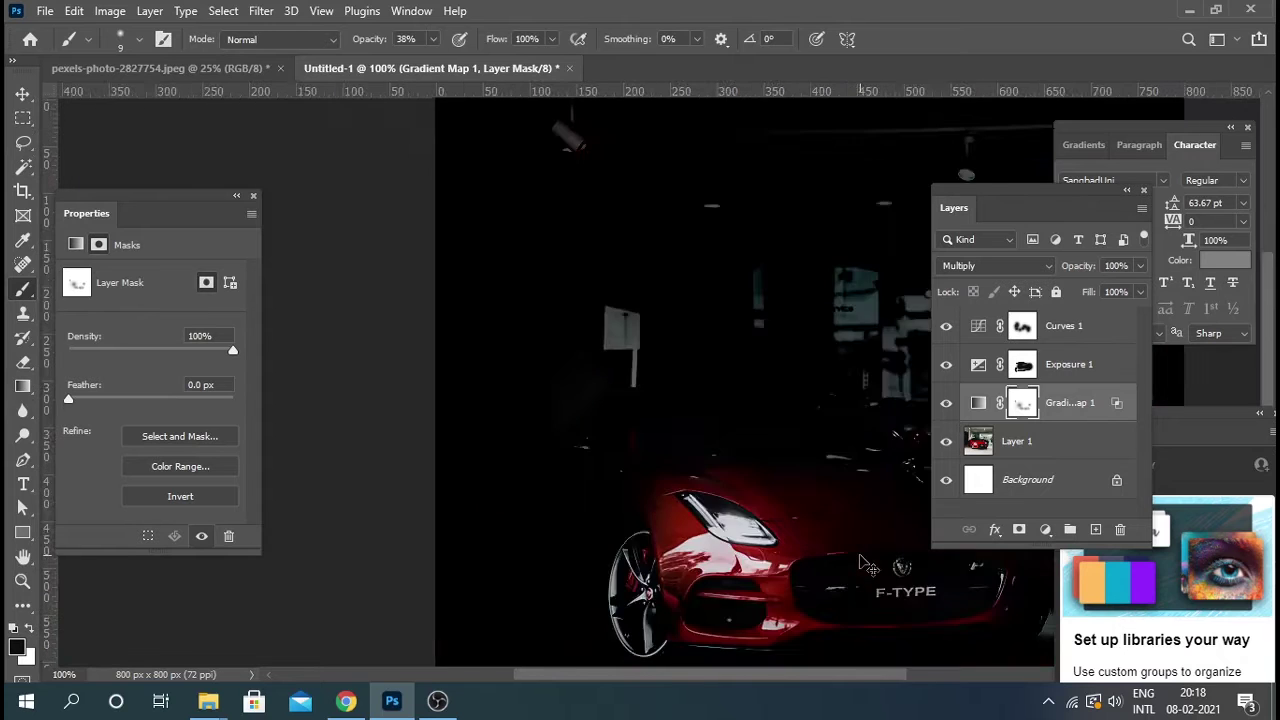
pyautogui.hotkey('ctrl', '-')
pyautogui.hotkey('ctrl', '+')
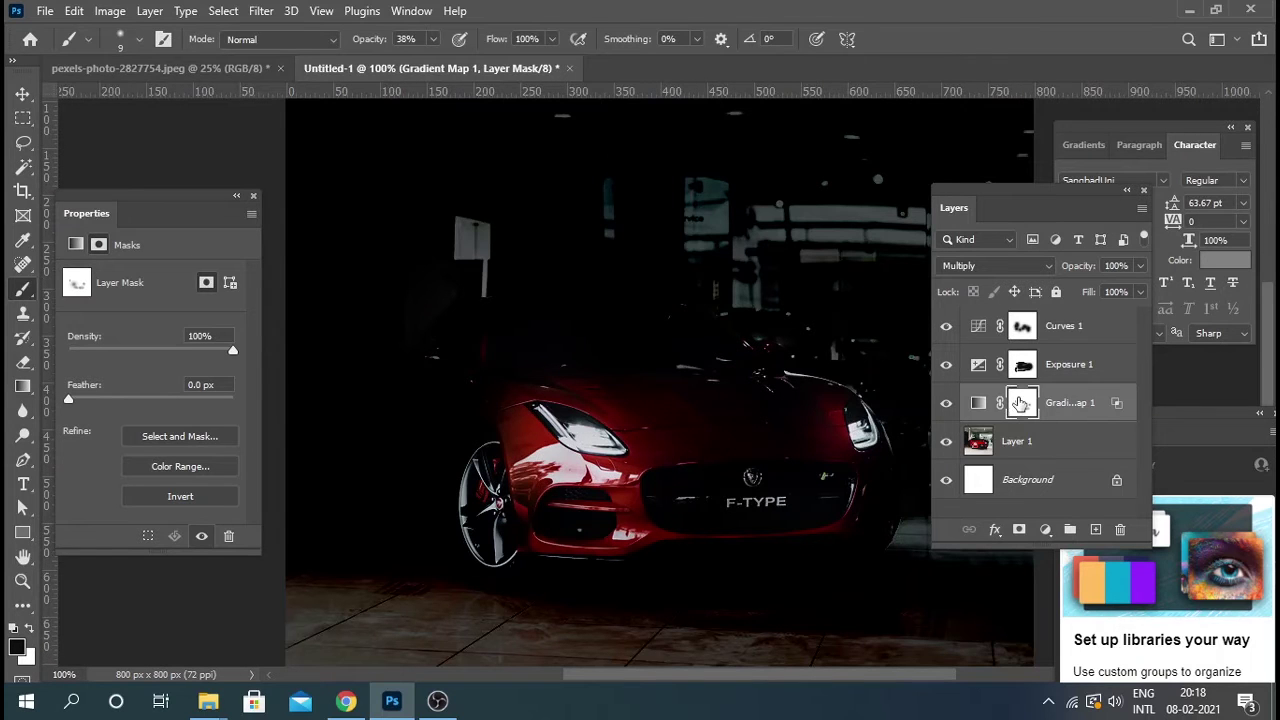
# Enlarge the brush to 100 and toggle the gradient map to compare the whole image.
pyautogui.press(']')
pyautogui.press(']')
pyautogui.press(']')
pyautogui.press(']')
pyautogui.press(']')
pyautogui.press(']')
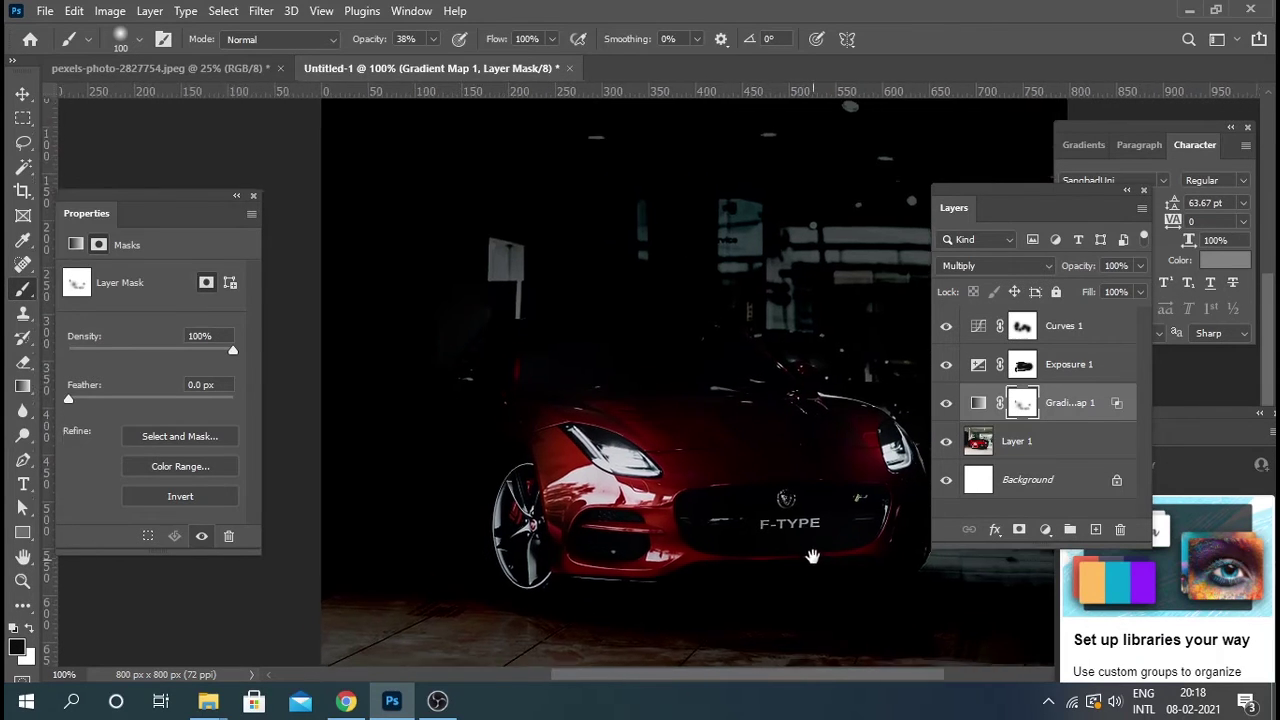
pyautogui.click(946, 403)
pyautogui.click(946, 403)
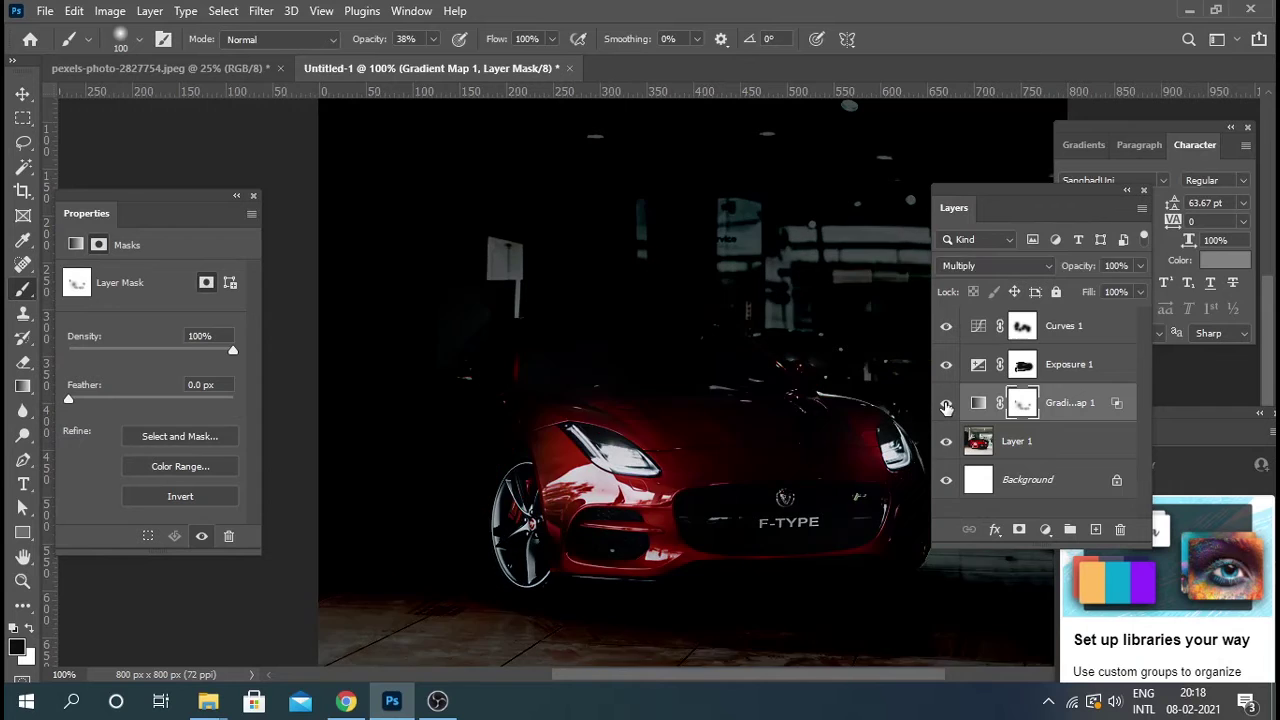
pyautogui.click(946, 403)
pyautogui.moveTo(785, 520); pyautogui.dragTo(694, 405)
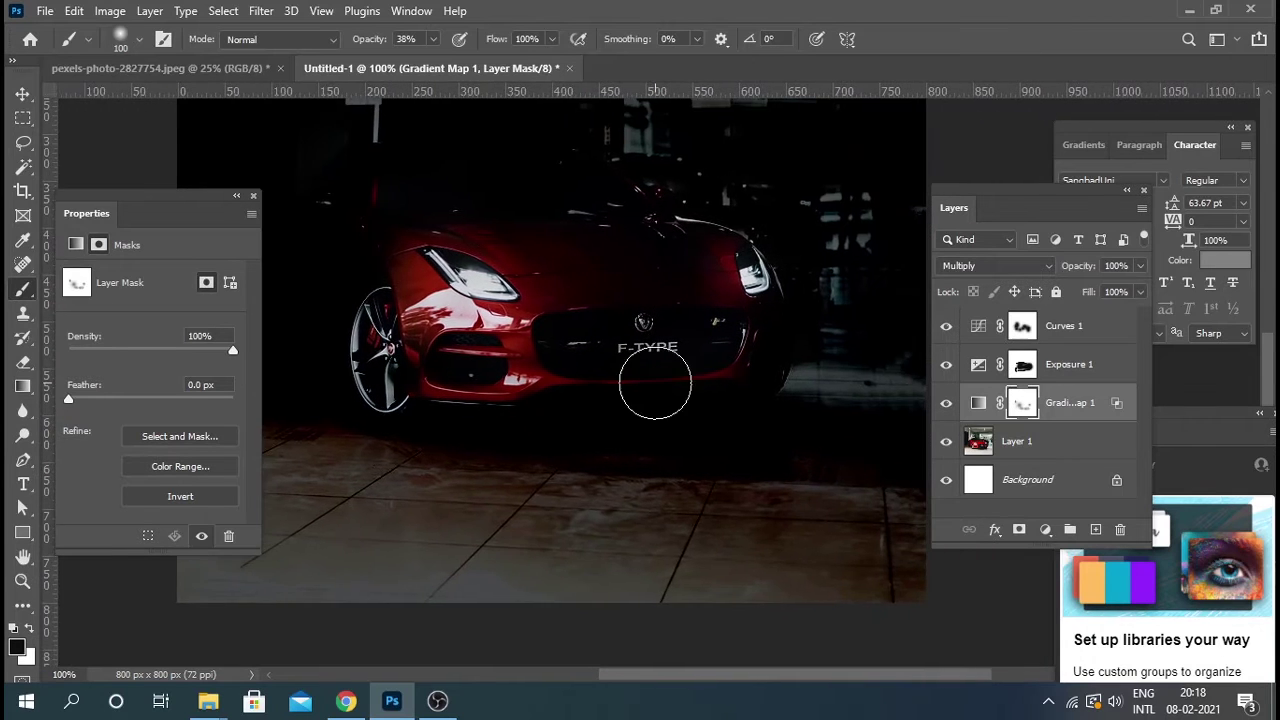
pyautogui.hotkey('ctrl', '-')
pyautogui.hotkey('ctrl', '-')
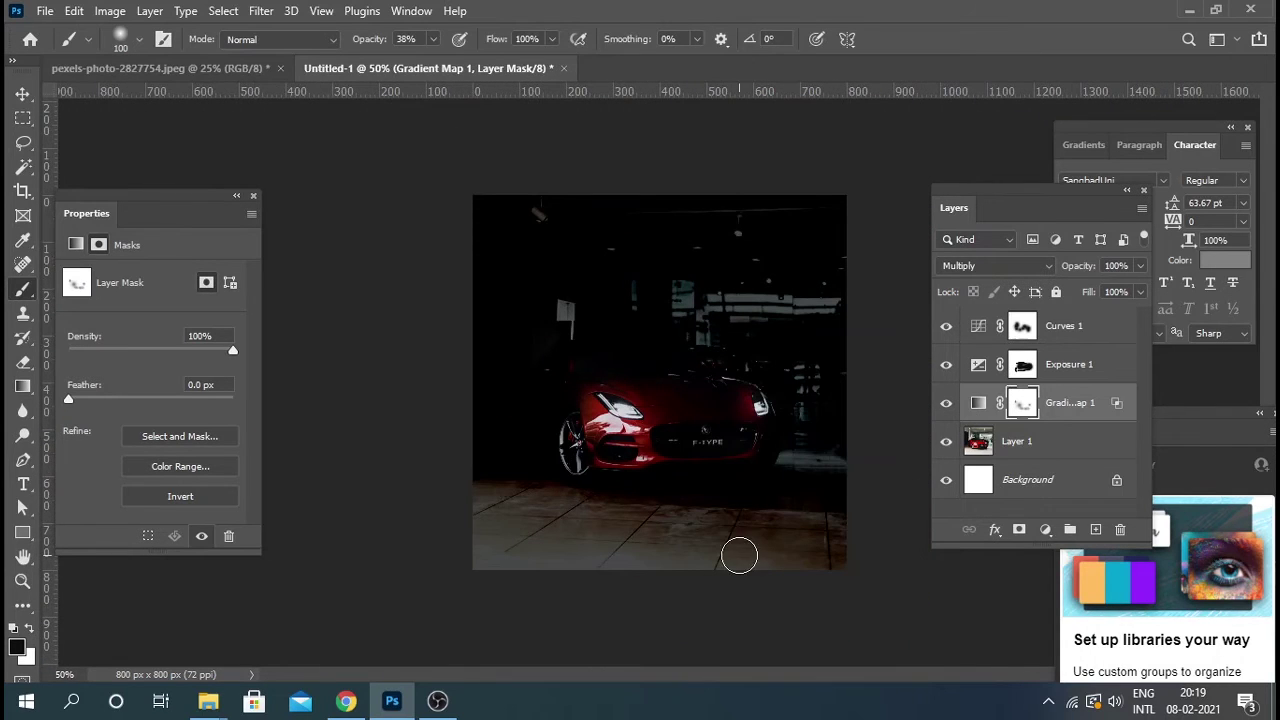
# Select the Exposure 1 layer mask and set the brush size to 400.
pyautogui.click(946, 365)
pyautogui.click(946, 365)
pyautogui.click(1022, 364)
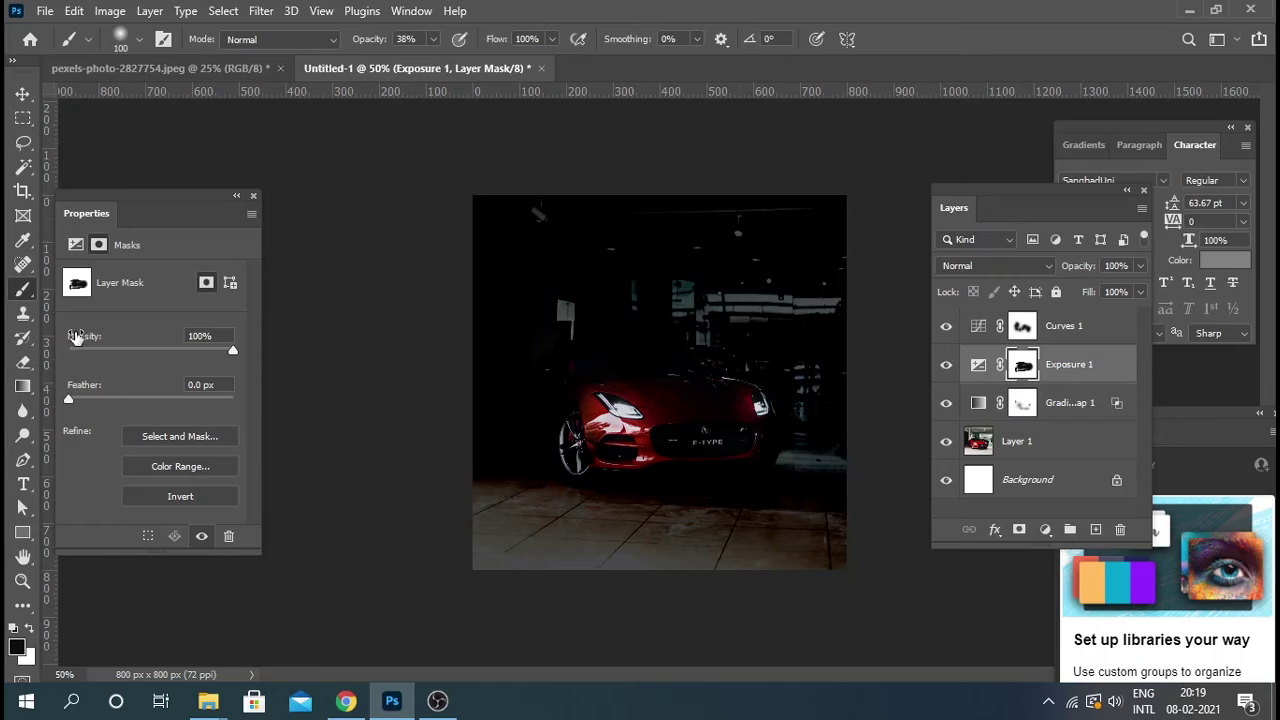
pyautogui.press(']')
pyautogui.press(']')
pyautogui.press(']')
pyautogui.press(']')
pyautogui.press(']')
pyautogui.press(']')
pyautogui.press(']')
pyautogui.press('[')
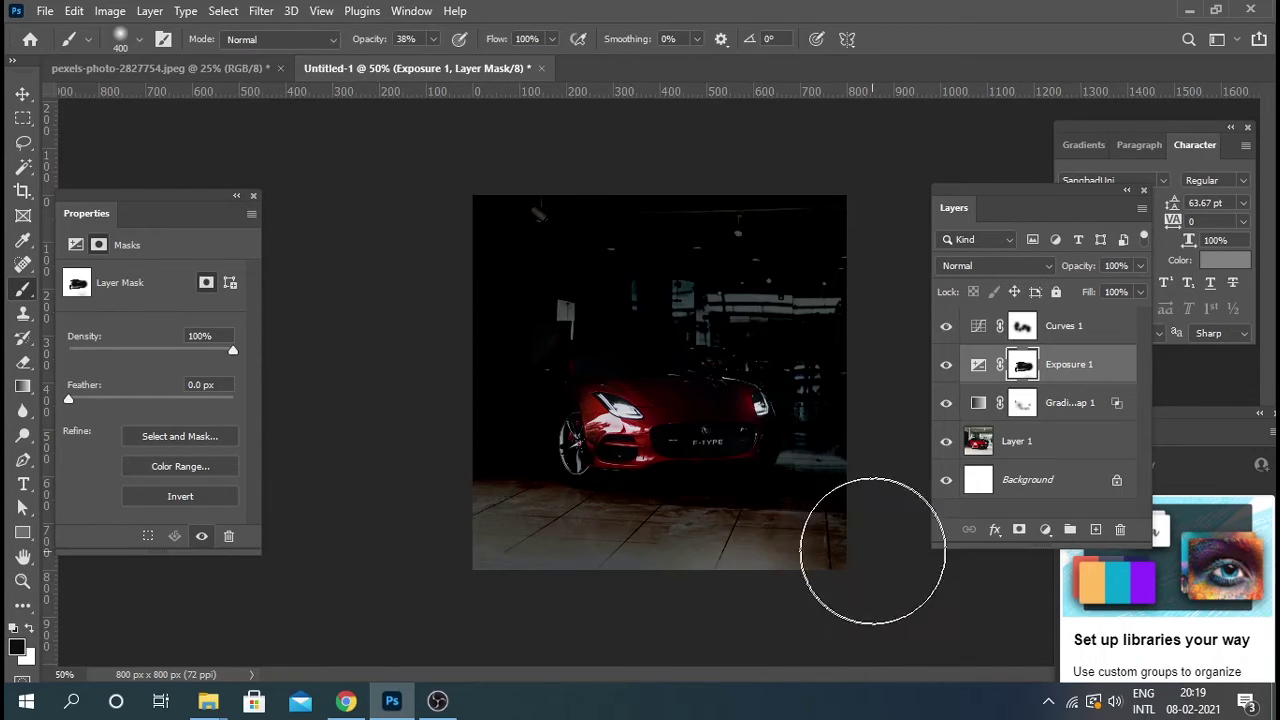
pyautogui.press('[')
pyautogui.press('[')
pyautogui.press('[')
pyautogui.press(']')
pyautogui.press(']')
pyautogui.press(']')
pyautogui.press(']')
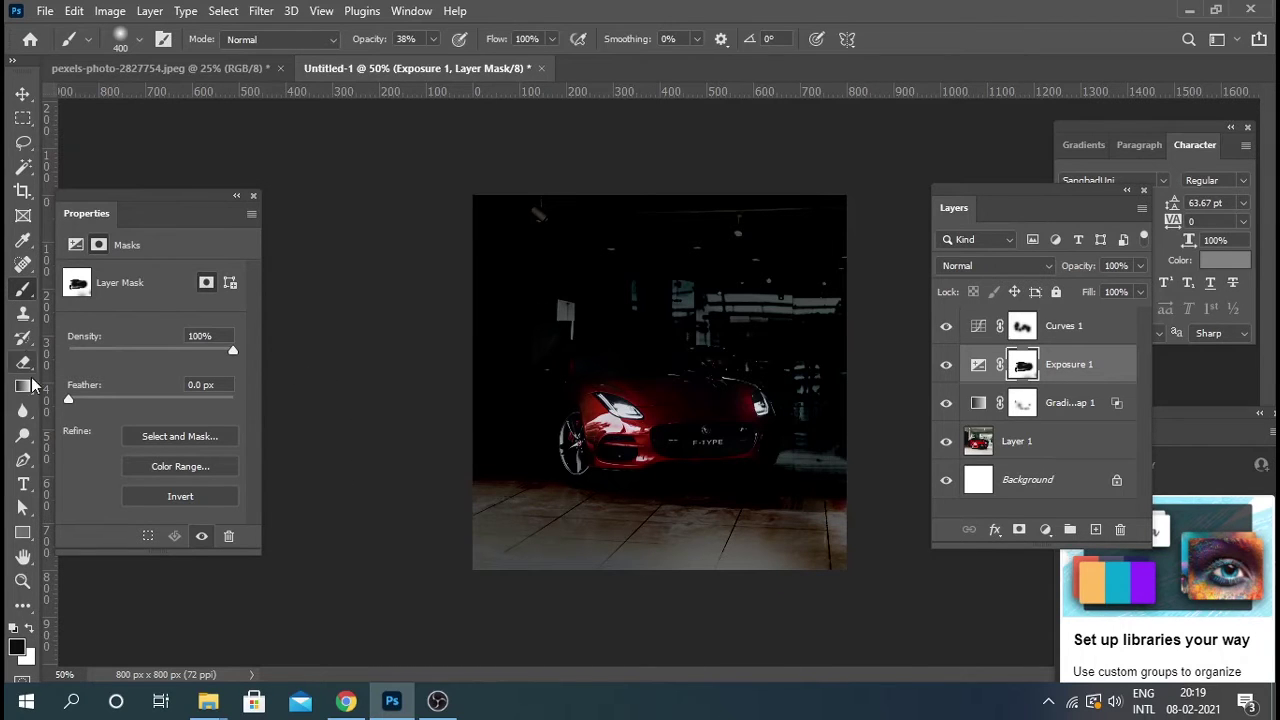
pyautogui.click(23, 459)
# Trace a beam path from the left headlight to the bottom edge and make it a selection.
pyautogui.hotkey('ctrl', '+')
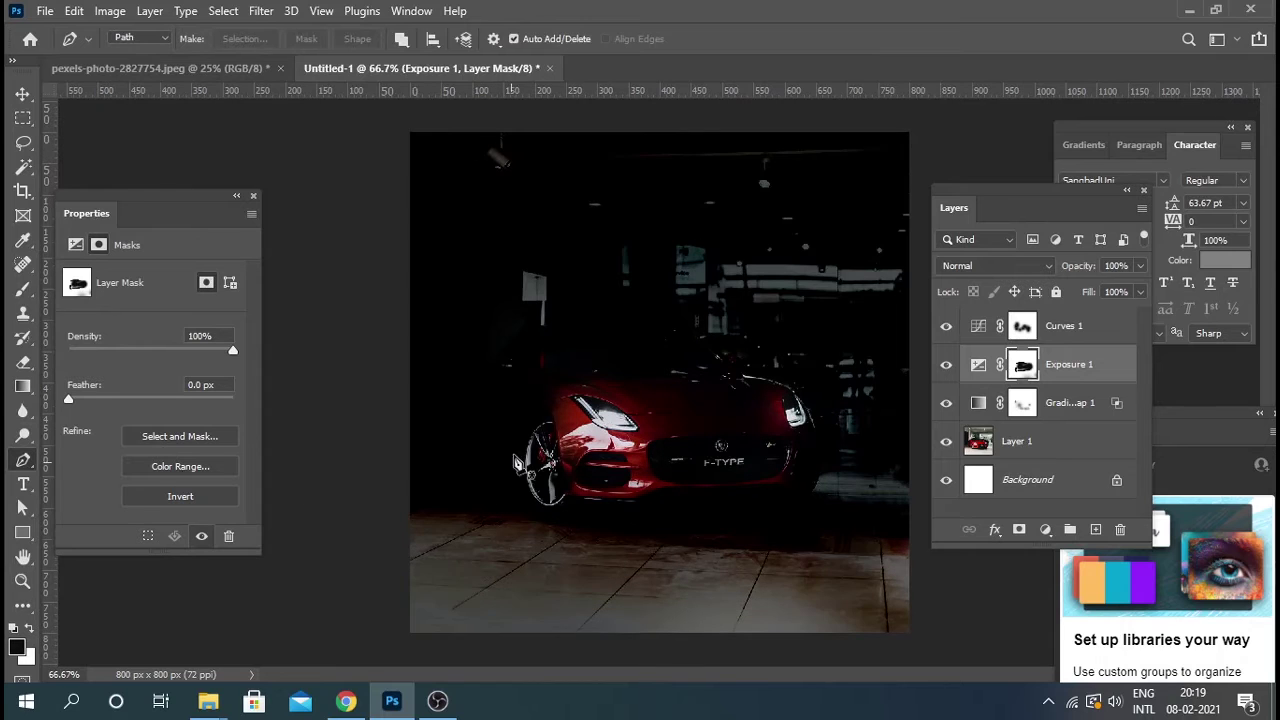
pyautogui.click(578, 406)
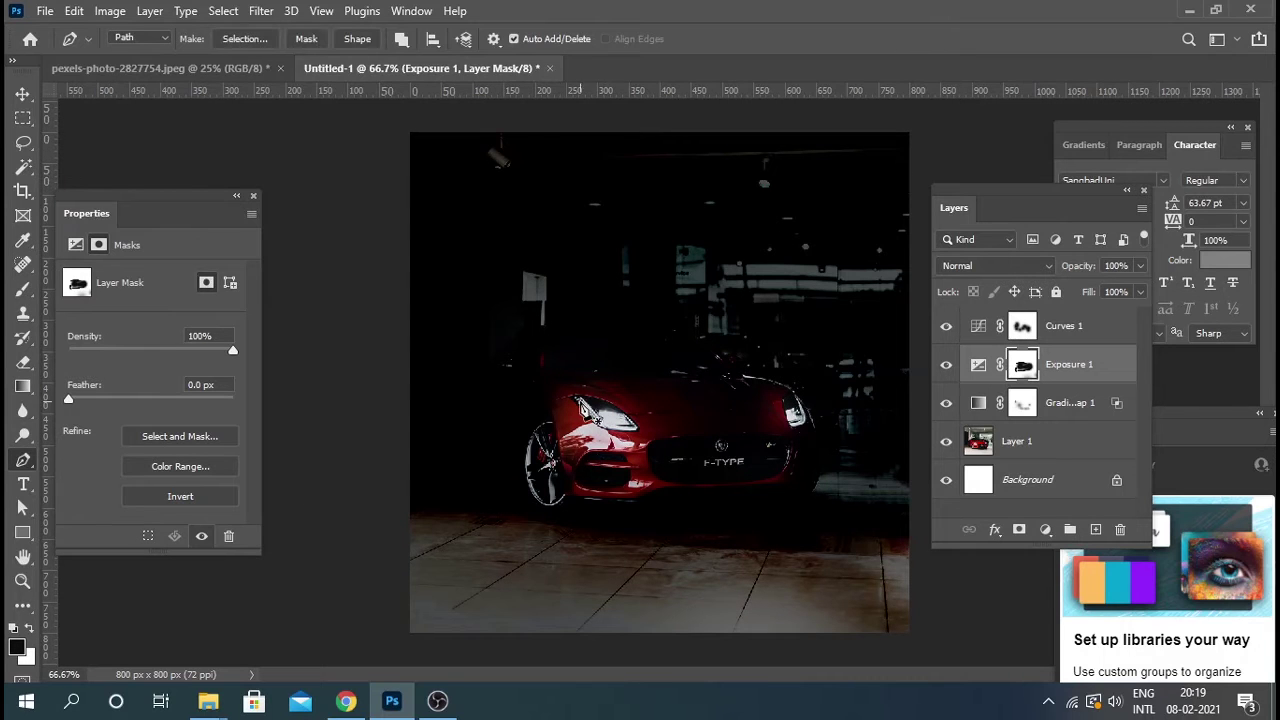
pyautogui.click(674, 628)
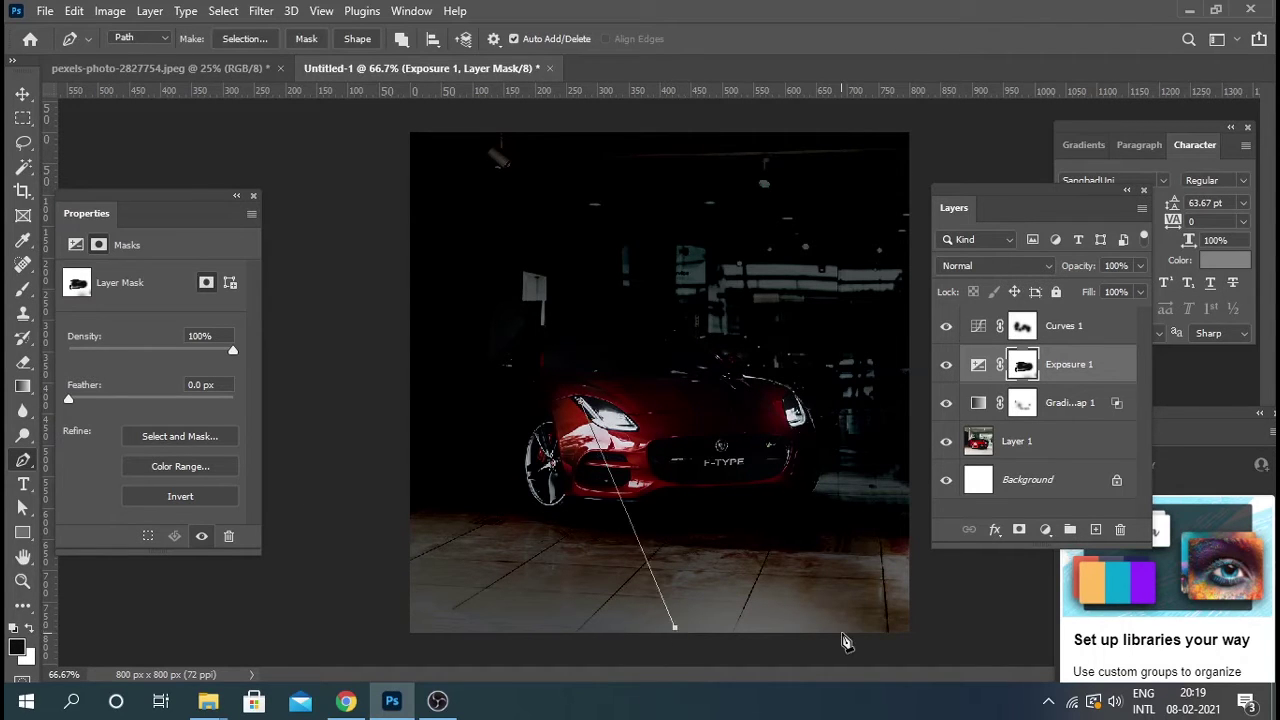
pyautogui.click(849, 632)
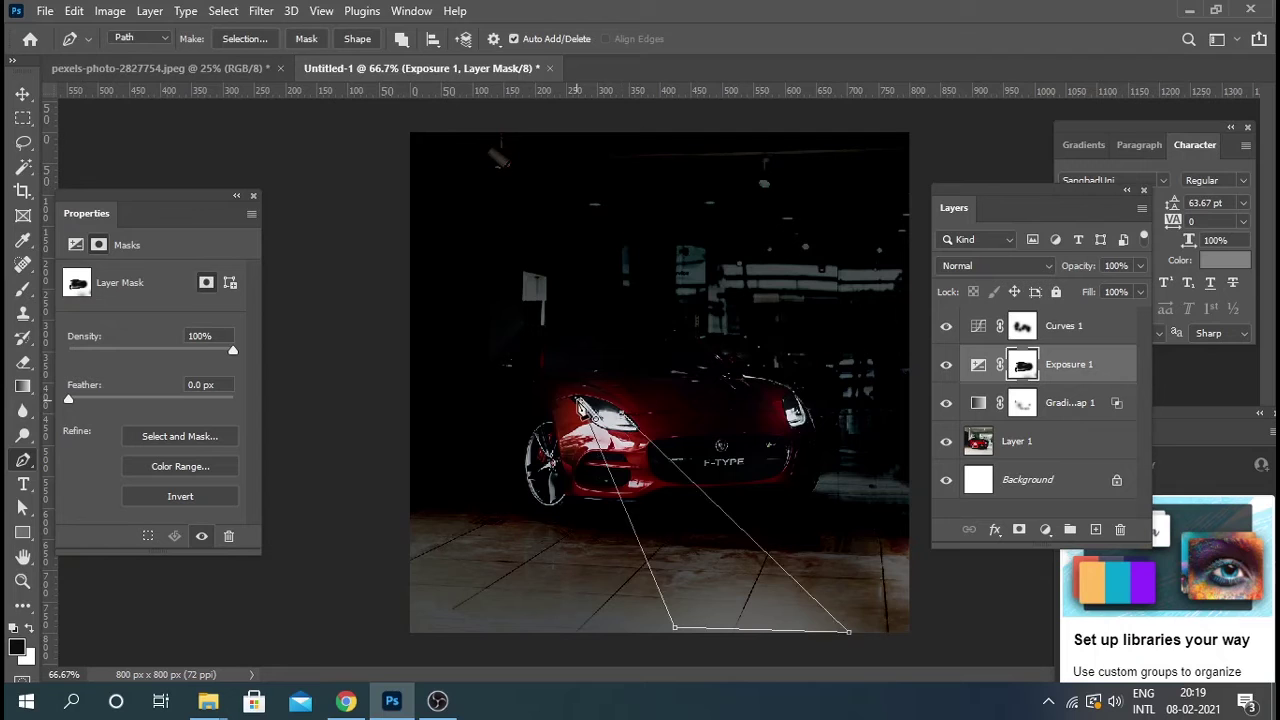
pyautogui.click(579, 402)
pyautogui.hotkey('ctrl', 'Return')
# Fill the beam selection with white on a new Layer 2 above Curves 1, then deselect.
pyautogui.click(1076, 330)
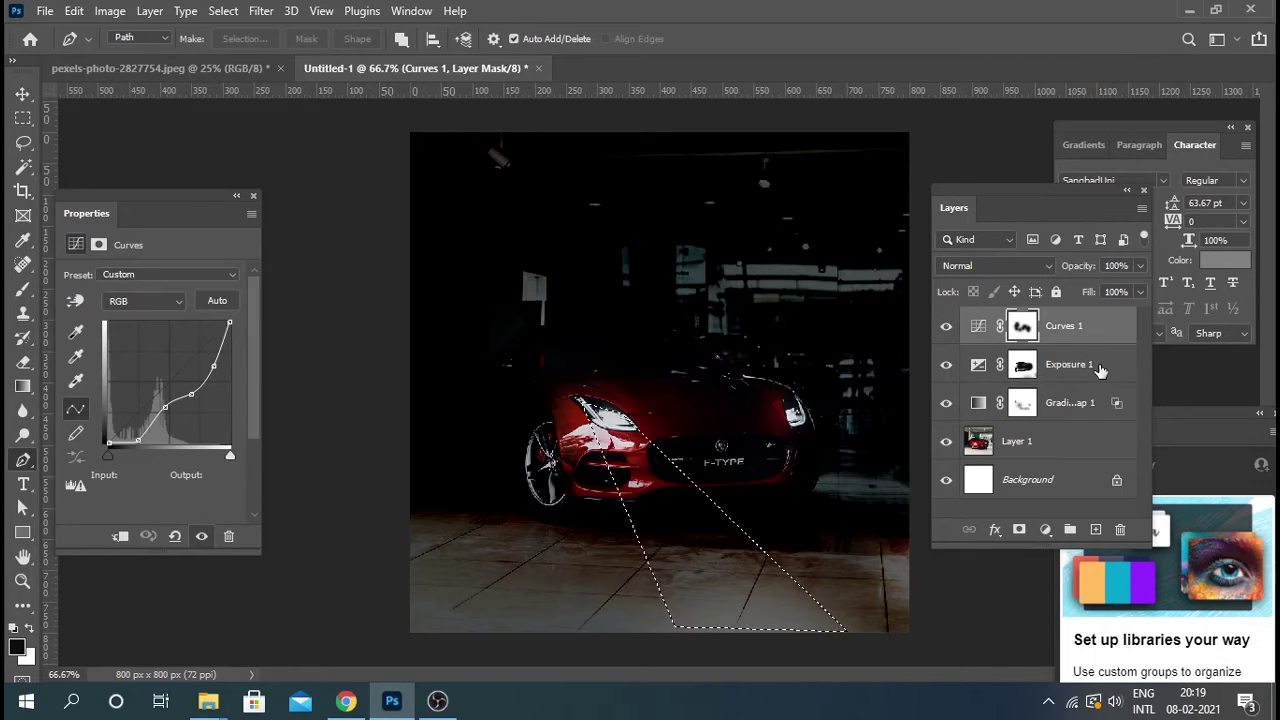
pyautogui.click(1095, 528)
pyautogui.hotkey('ctrl', 'BackSpace')
pyautogui.hotkey('ctrl', 'd')
# Soften the beam with an 18 px Gaussian Blur.
pyautogui.click(261, 10)
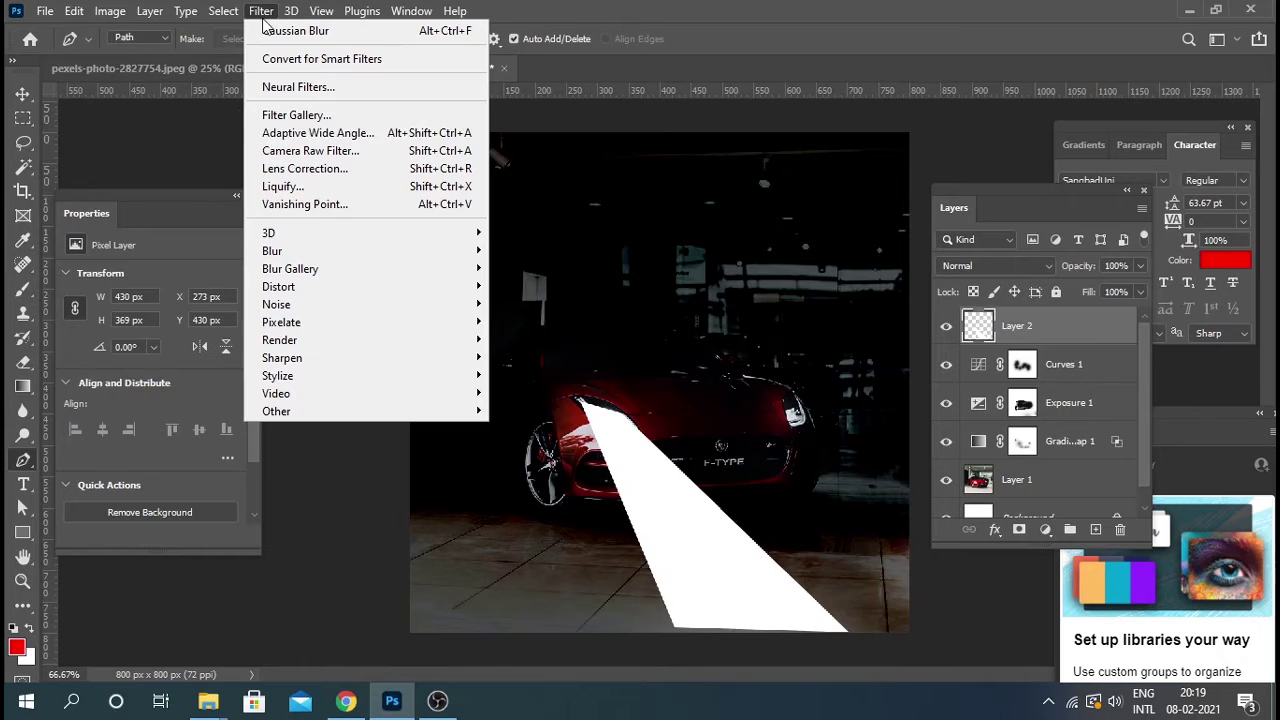
pyautogui.click(541, 320)
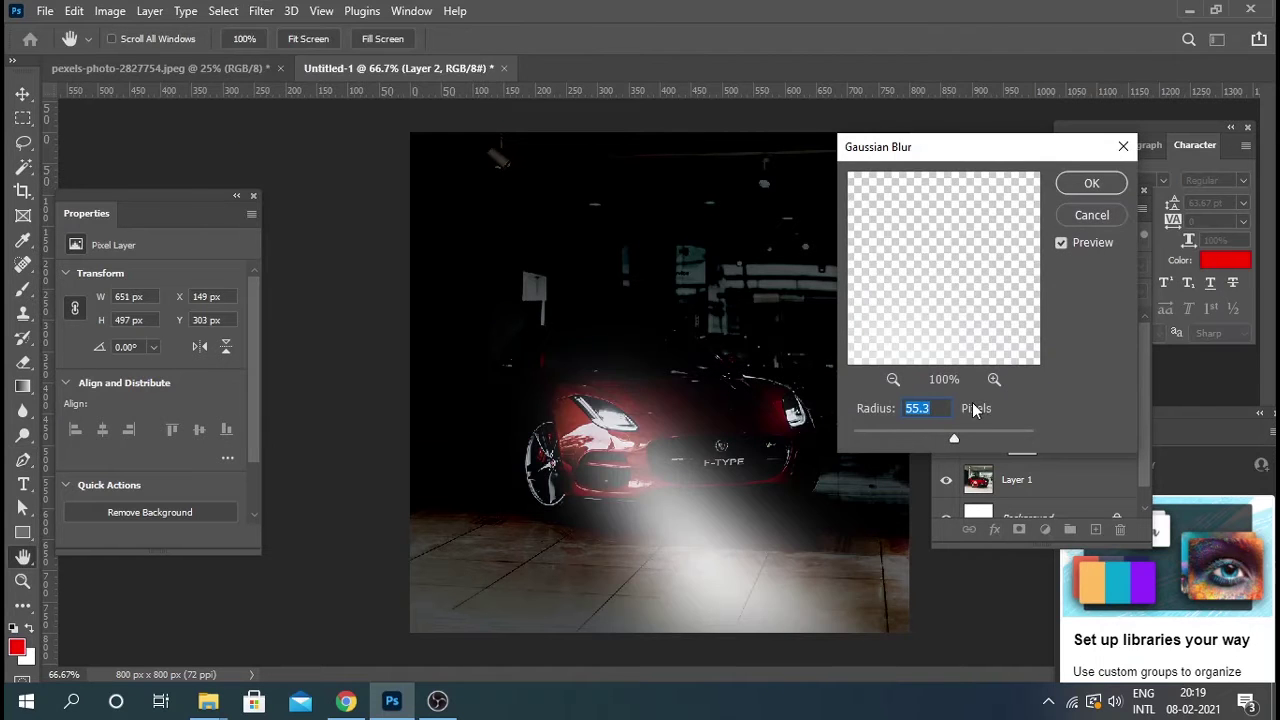
pyautogui.moveTo(954, 437); pyautogui.dragTo(930, 437)
pyautogui.click(1091, 183)
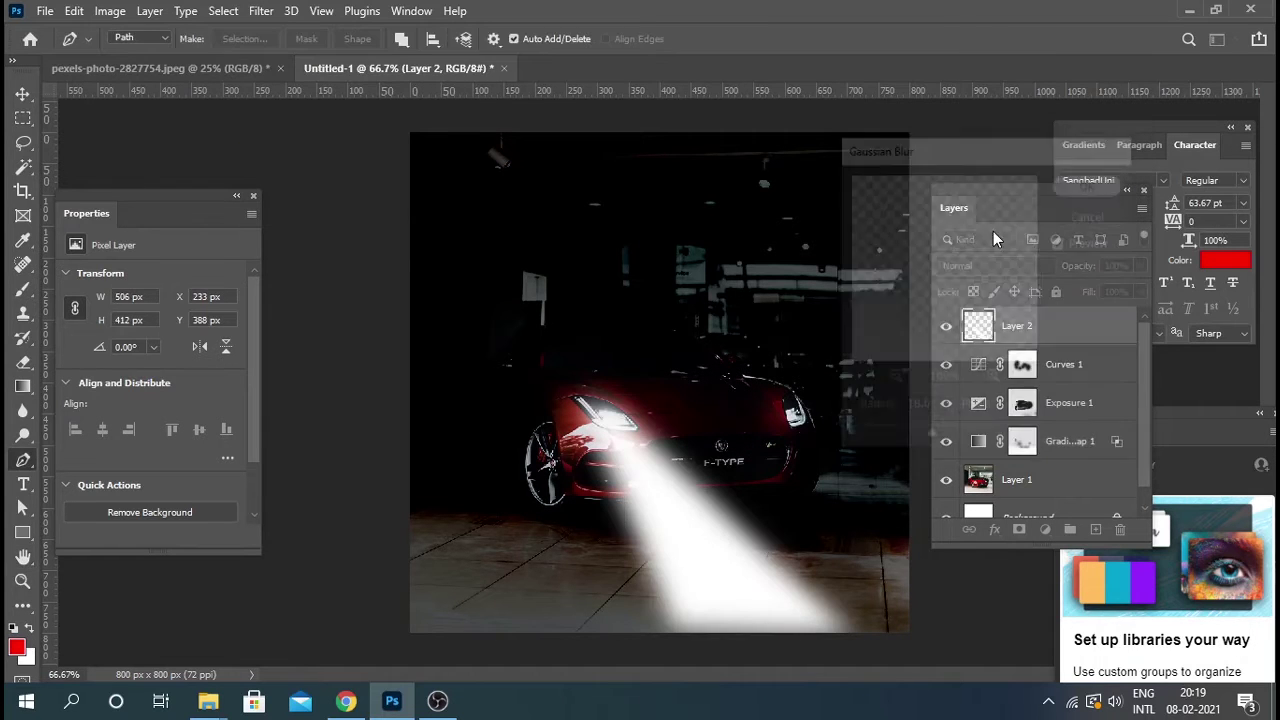
# Set the beam layer to Overlay at 50% fill and place a copy under the right headlight.
pyautogui.click(1001, 271)
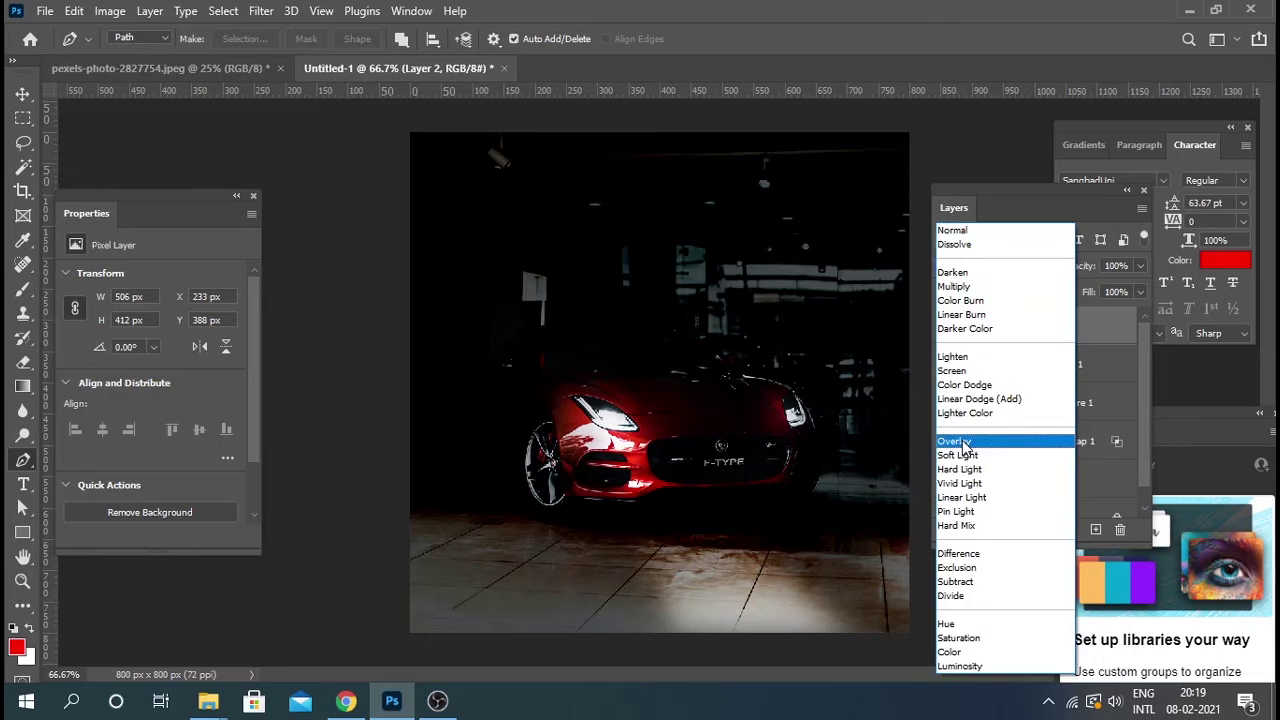
pyautogui.click(964, 443)
pyautogui.moveTo(1140, 291); pyautogui.dragTo(1105, 316)
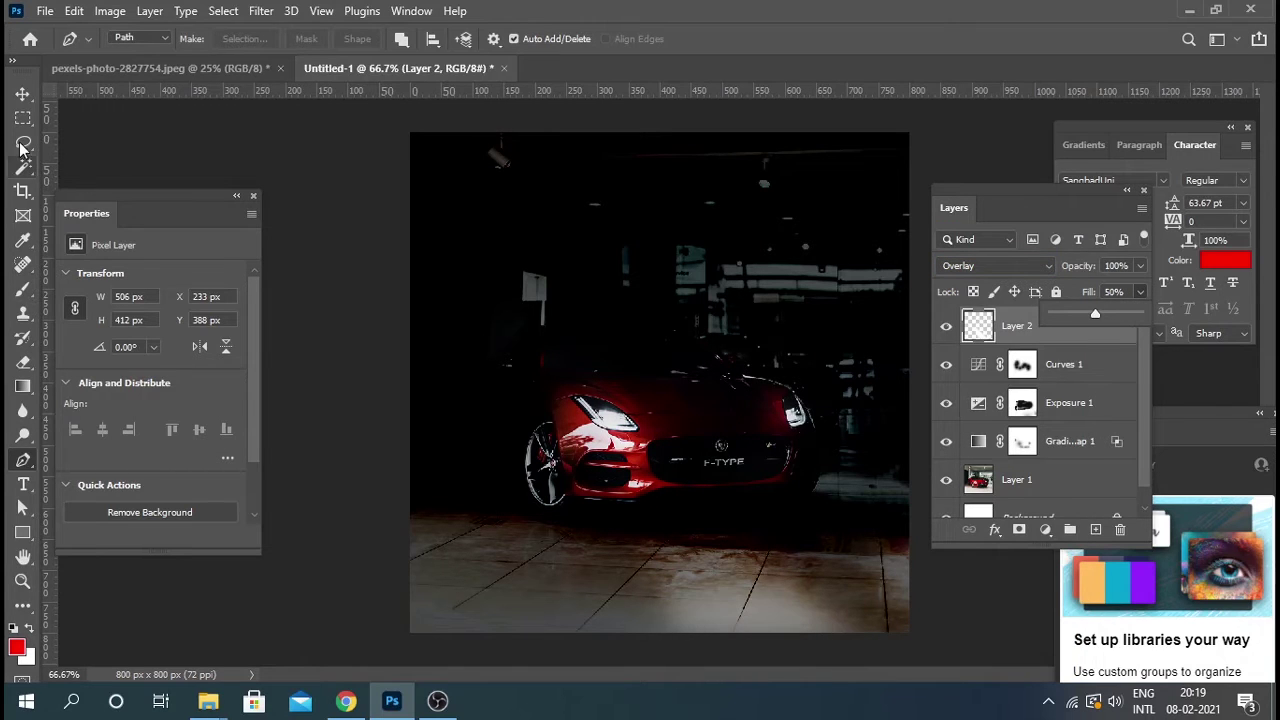
pyautogui.press('v')
pyautogui.moveTo(683, 520)
pyautogui.mouseDown()
pyautogui.moveTo(868, 535)
pyautogui.moveTo(736, 520)
pyautogui.mouseUp()
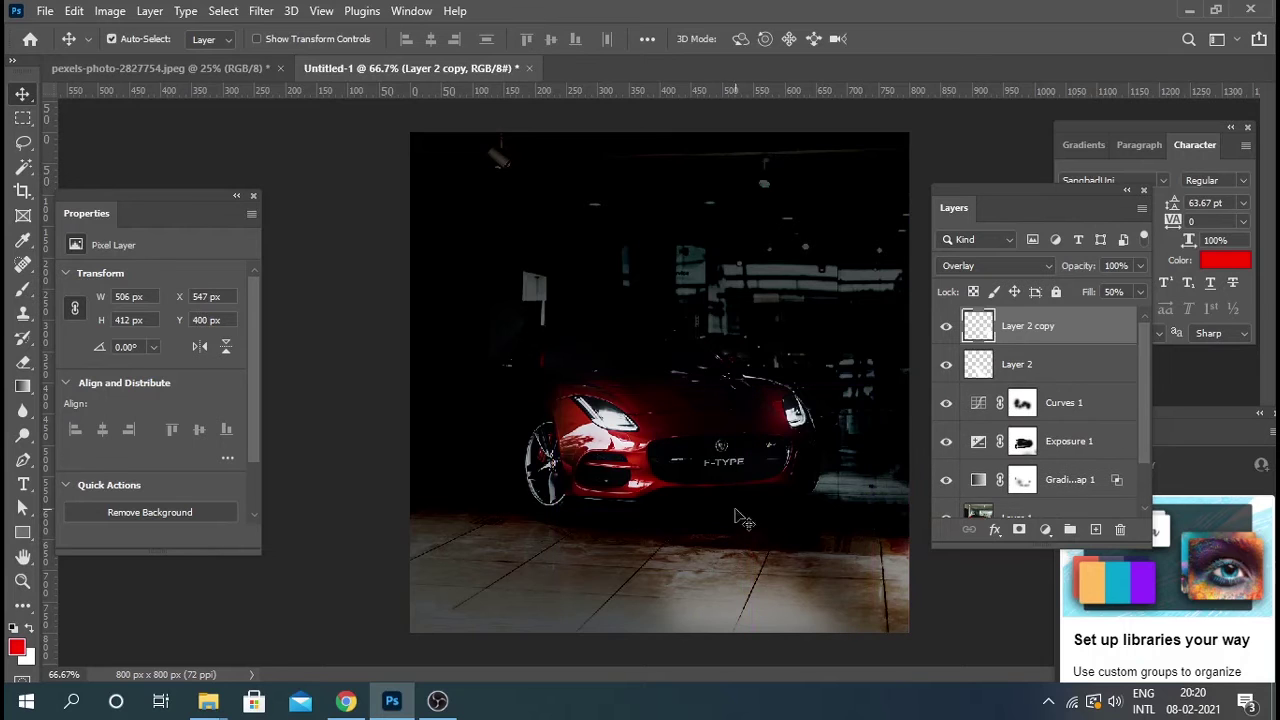
# Add a new empty Layer 3 above Curves 1.
pyautogui.click(1025, 370)
pyautogui.click(1084, 405)
pyautogui.click(1093, 529)
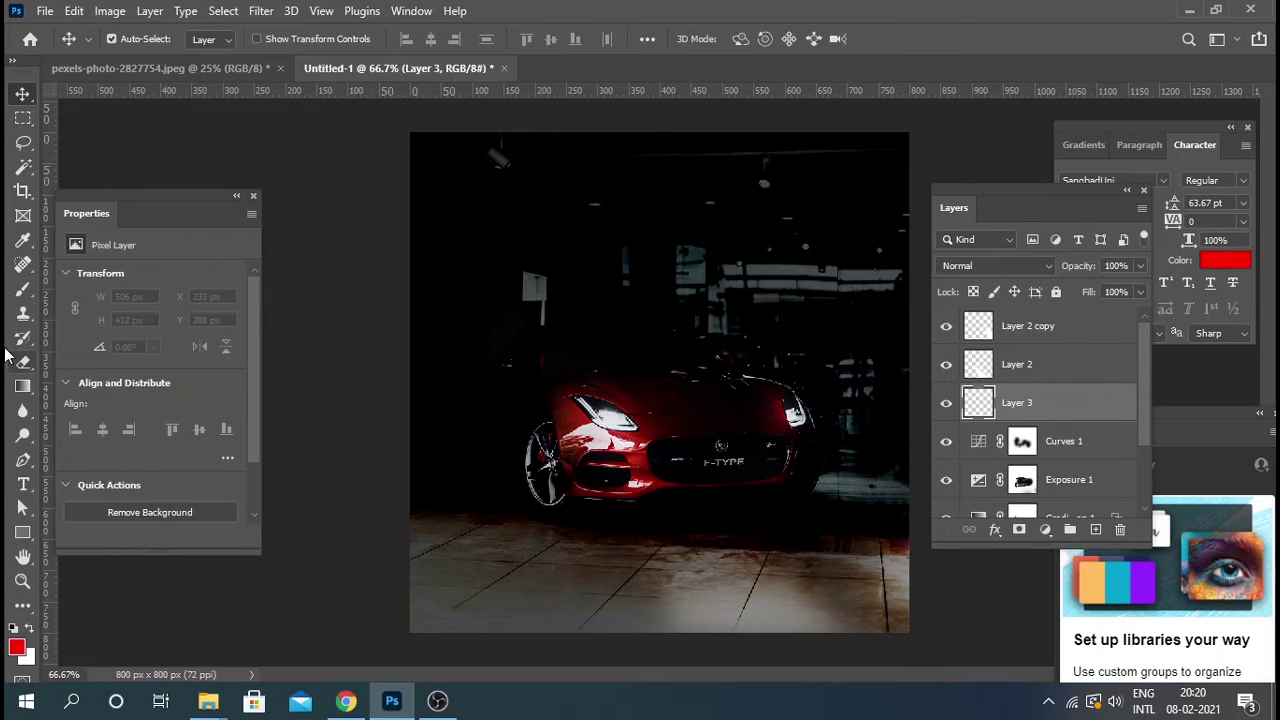
pyautogui.click(23, 459)
pyautogui.scroll(2, 600, 370)
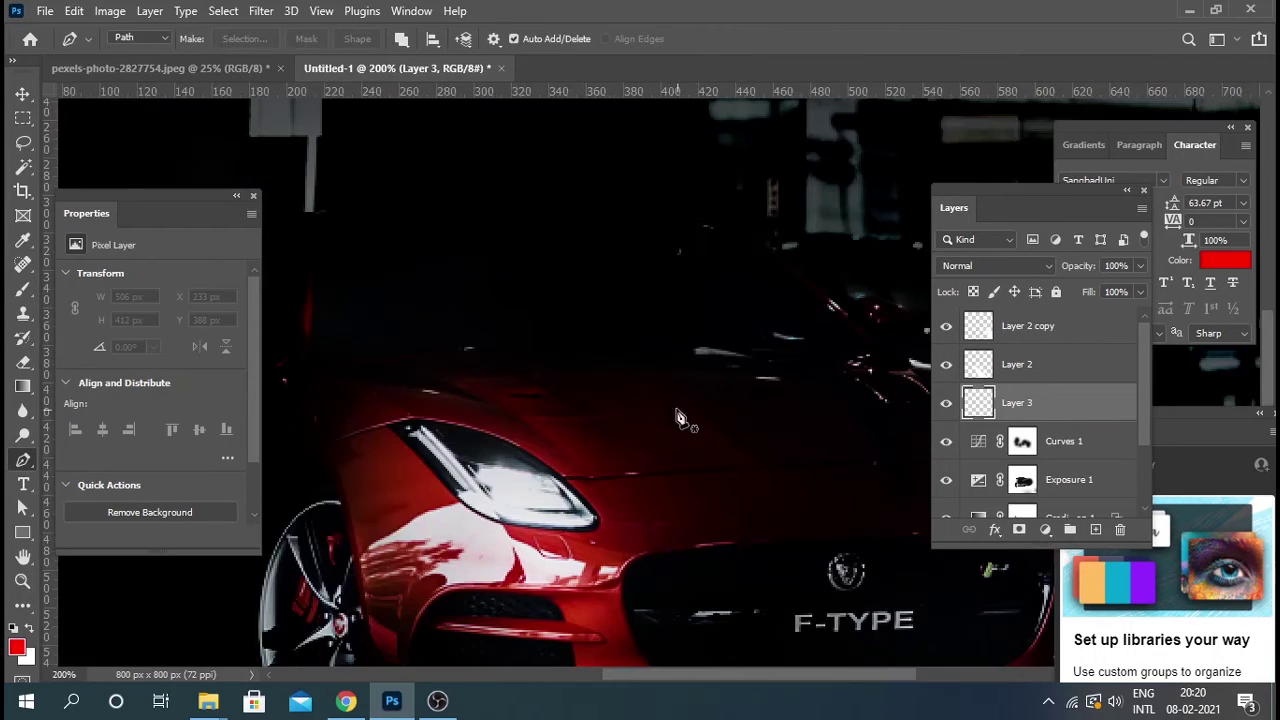
pyautogui.scroll(1, 423, 246)
pyautogui.scroll(1, 843, 291)
# Outline the right headlight with a closed Pen path.
pyautogui.moveTo(843, 291); pyautogui.dragTo(711, 471)
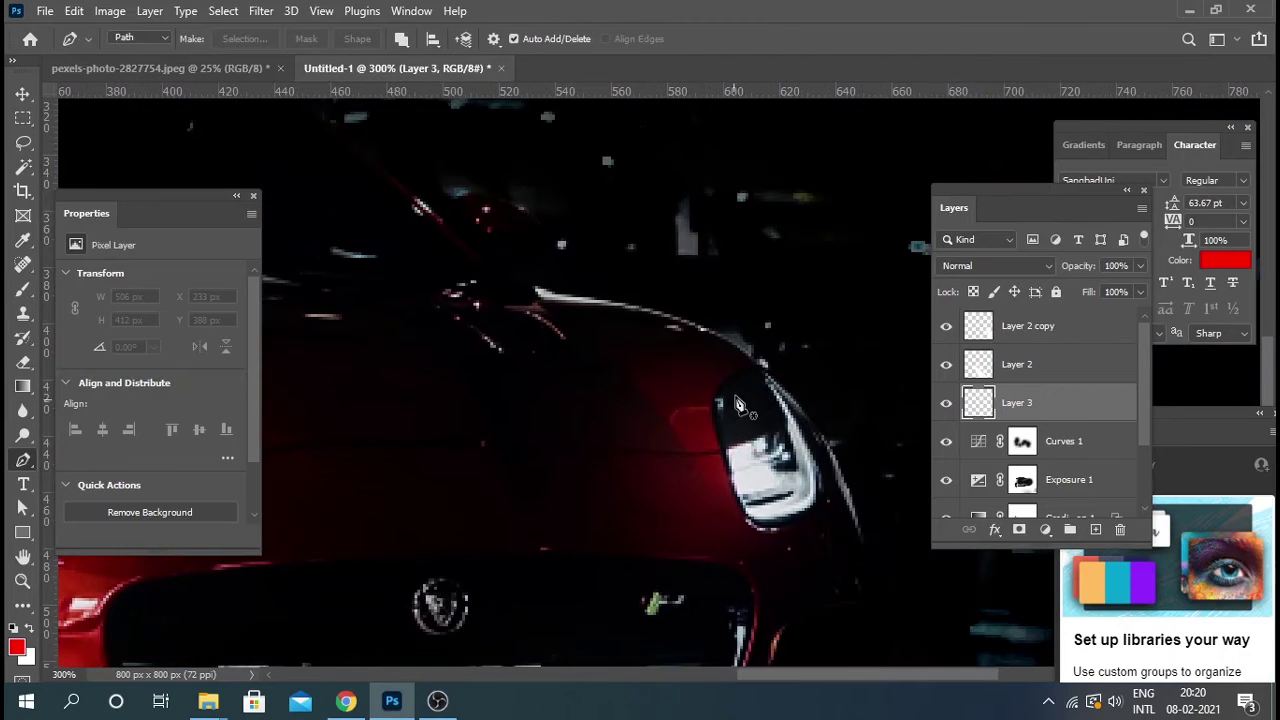
pyautogui.click(715, 407)
pyautogui.click(755, 528)
pyautogui.click(829, 500)
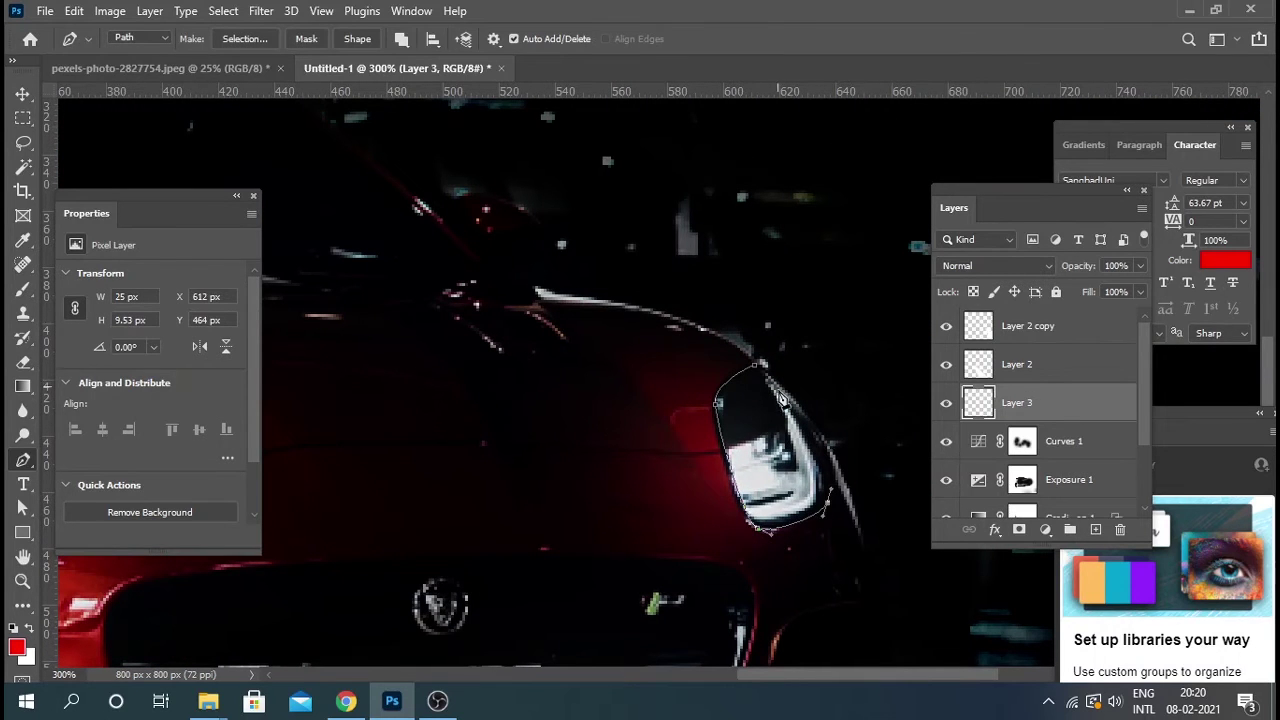
pyautogui.click(764, 368)
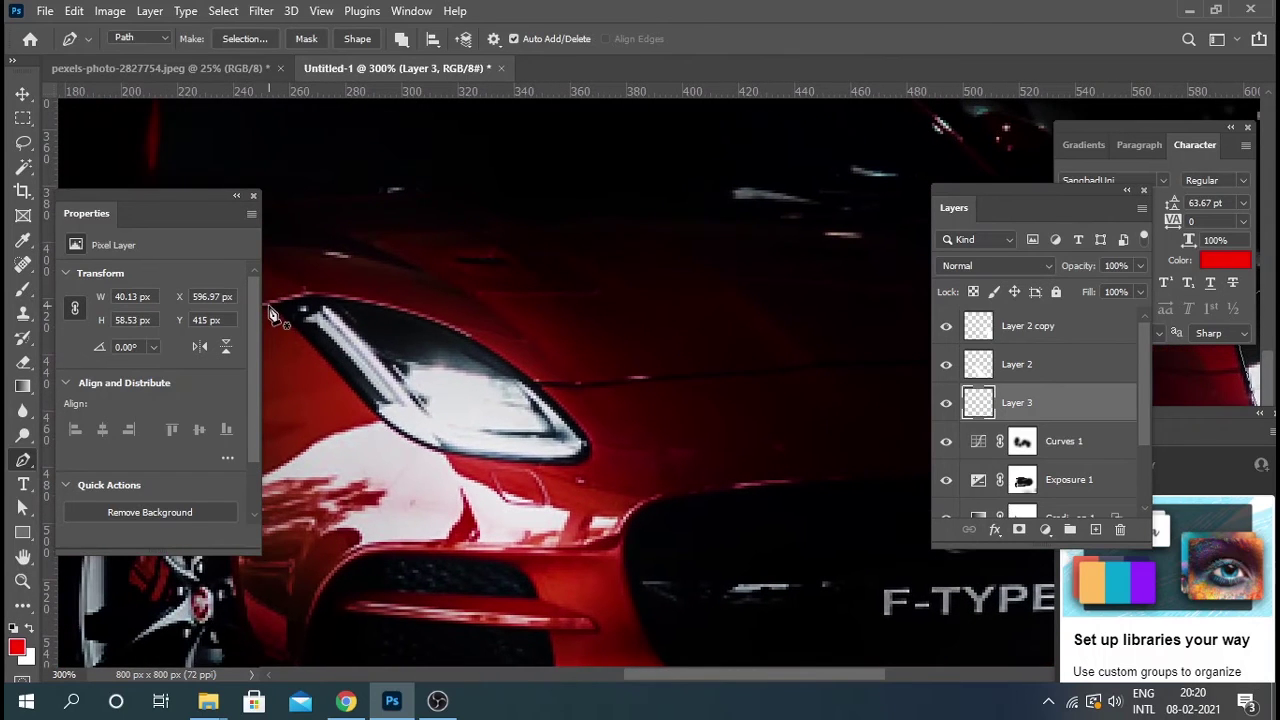
# Outline the left headlight with a curved Pen path following its edges.
pyautogui.click(270, 308)
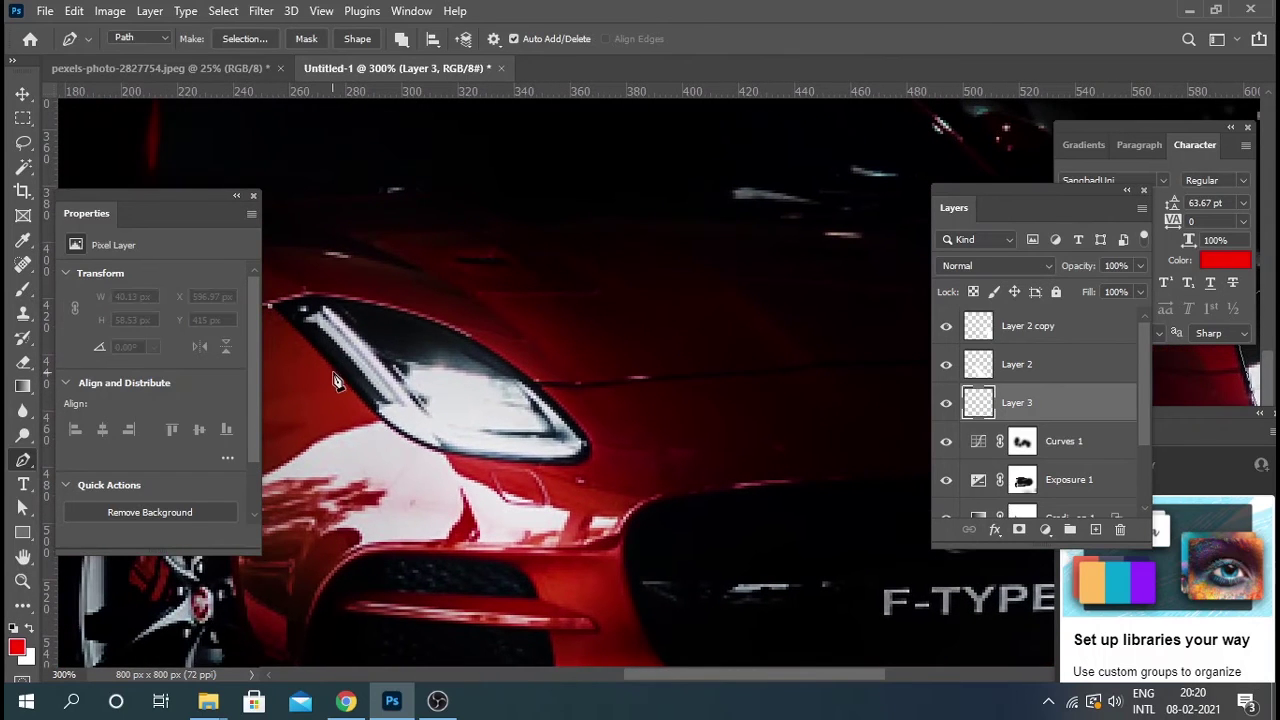
pyautogui.click(346, 384)
pyautogui.moveTo(494, 456); pyautogui.dragTo(551, 461)
pyautogui.click(587, 452)
pyautogui.click(535, 385)
pyautogui.moveTo(329, 300); pyautogui.dragTo(206, 300)
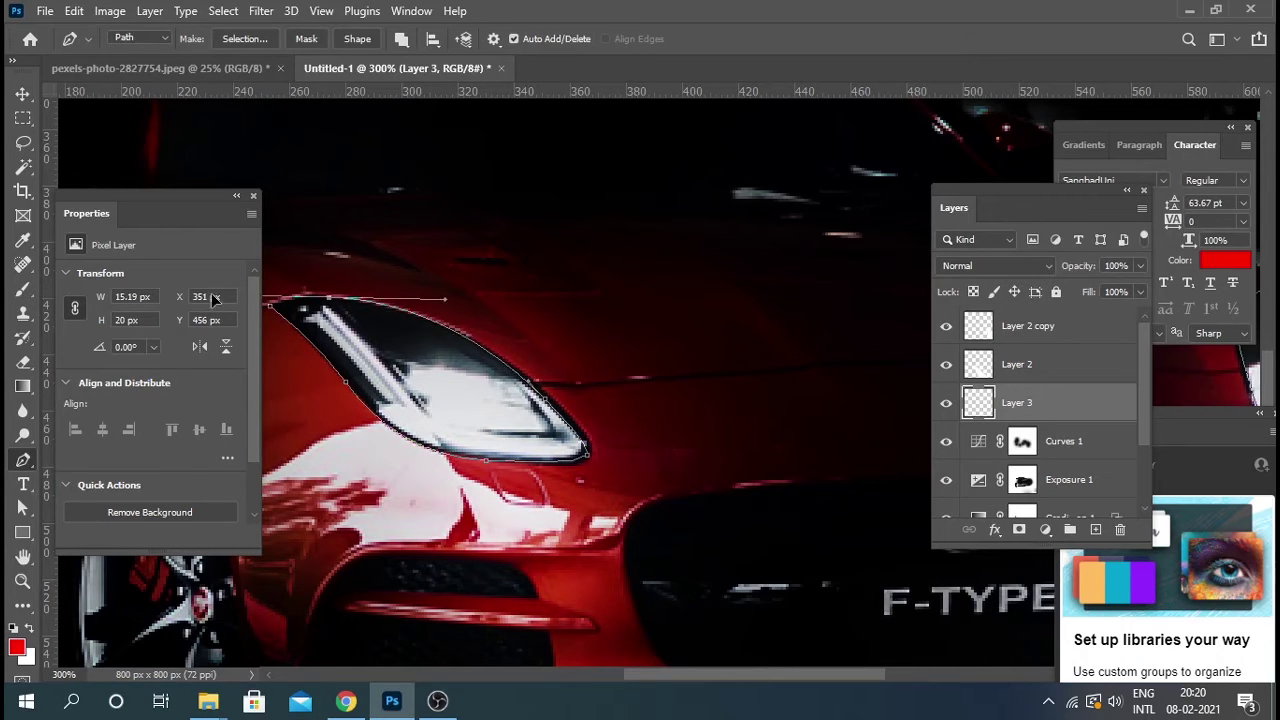
pyautogui.moveTo(206, 300); pyautogui.dragTo(175, 282)
pyautogui.moveTo(384, 336); pyautogui.dragTo(556, 334)
pyautogui.click(503, 300)
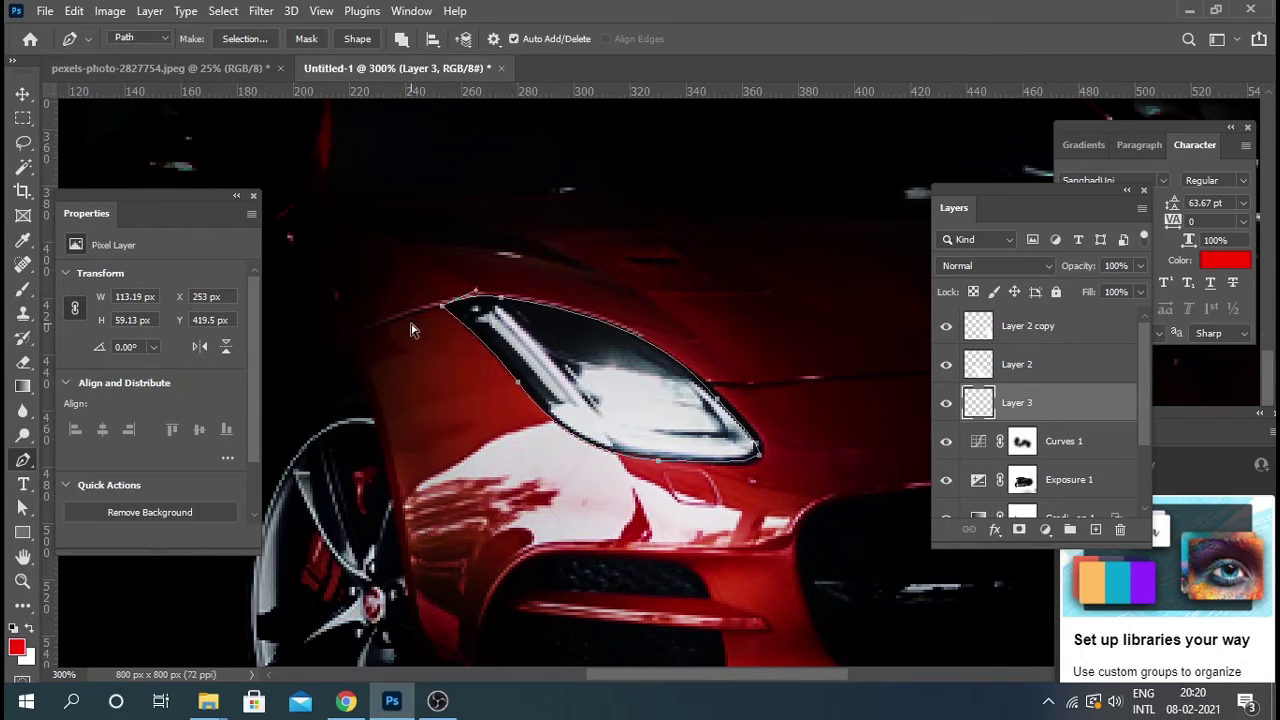
pyautogui.scroll(-5, 508, 406)
# Fill both headlight selections with white, deselect, and duplicate the layer as Layer 3 copy.
pyautogui.hotkey('ctrl', 'Return')
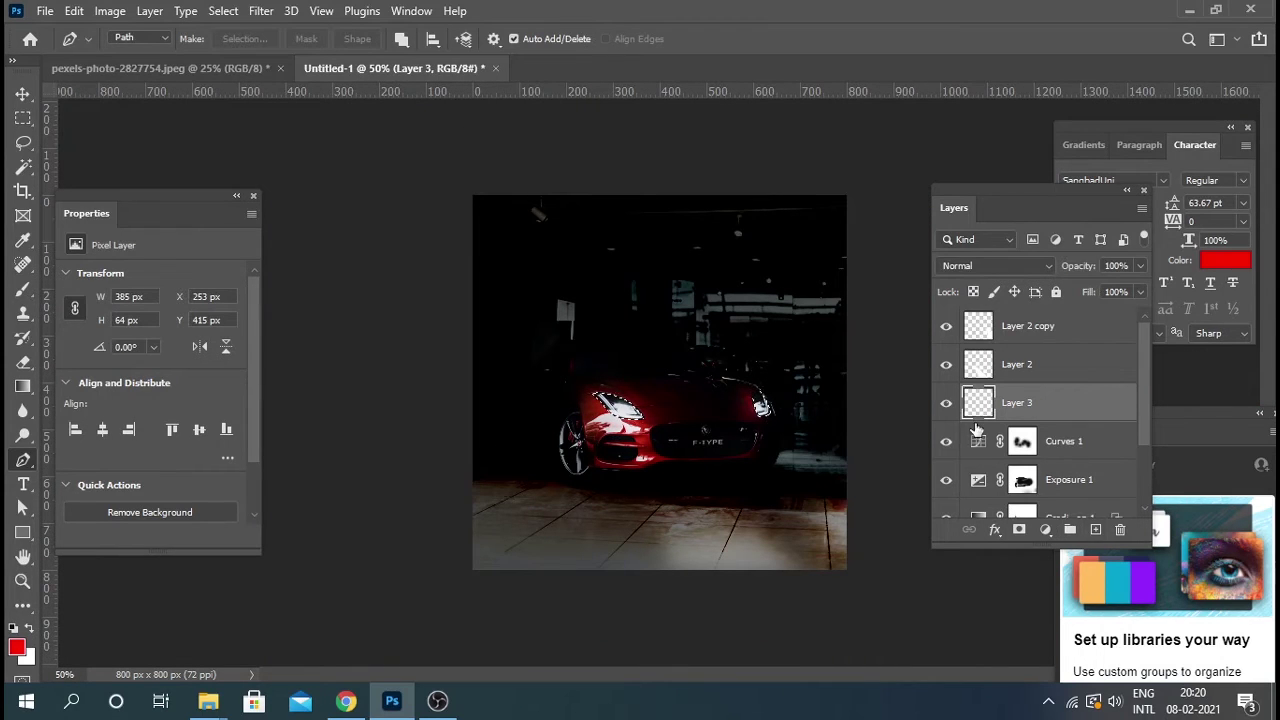
pyautogui.hotkey('ctrl', 'BackSpace')
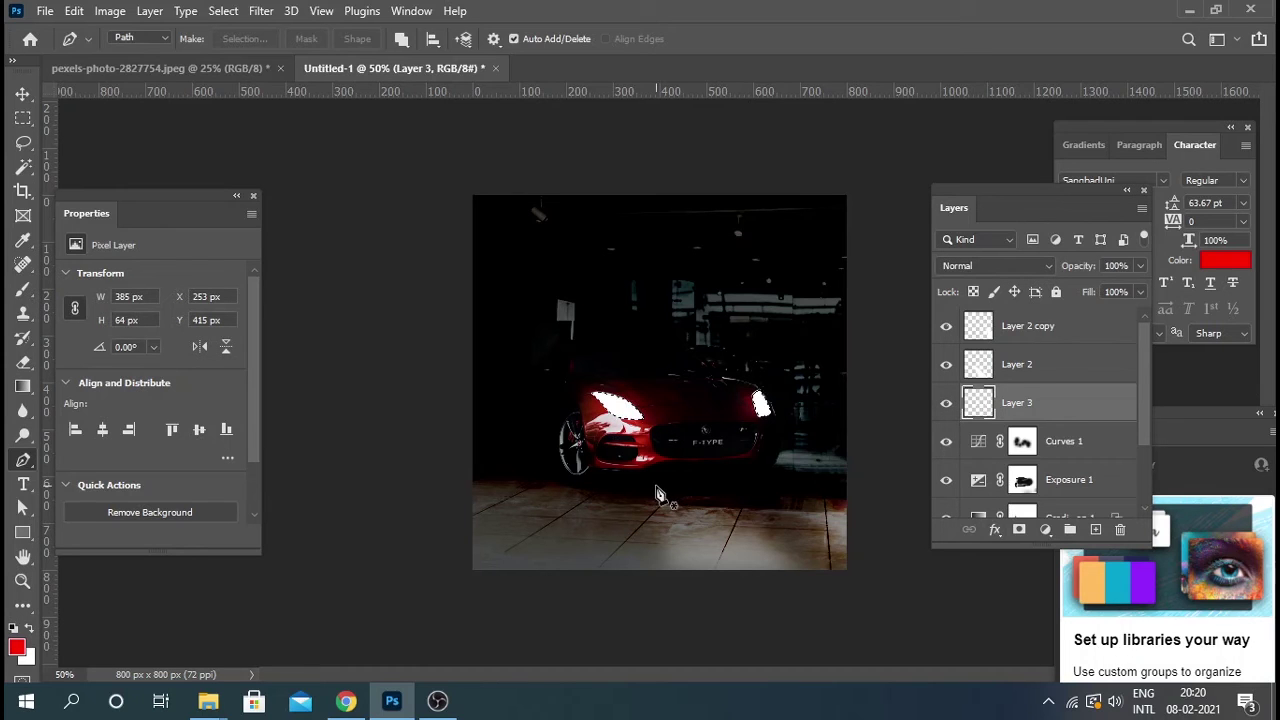
pyautogui.hotkey('ctrl', 'd')
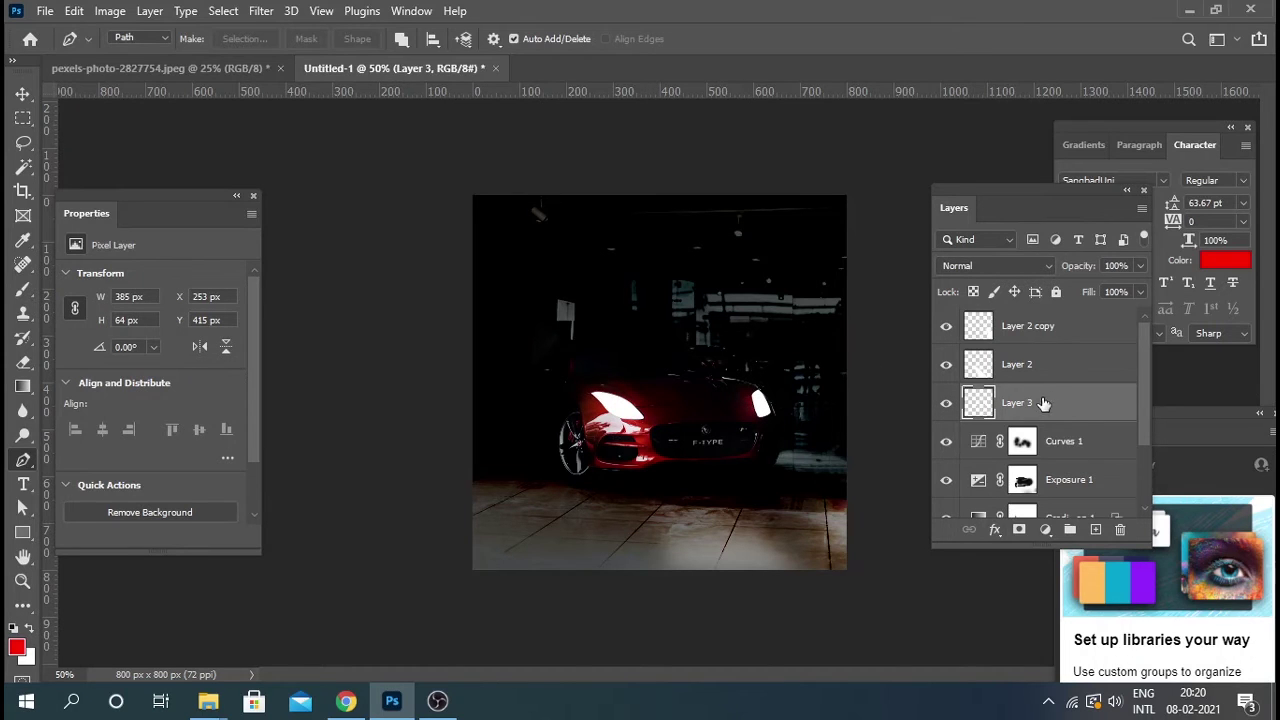
pyautogui.hotkey('ctrl', 'j')
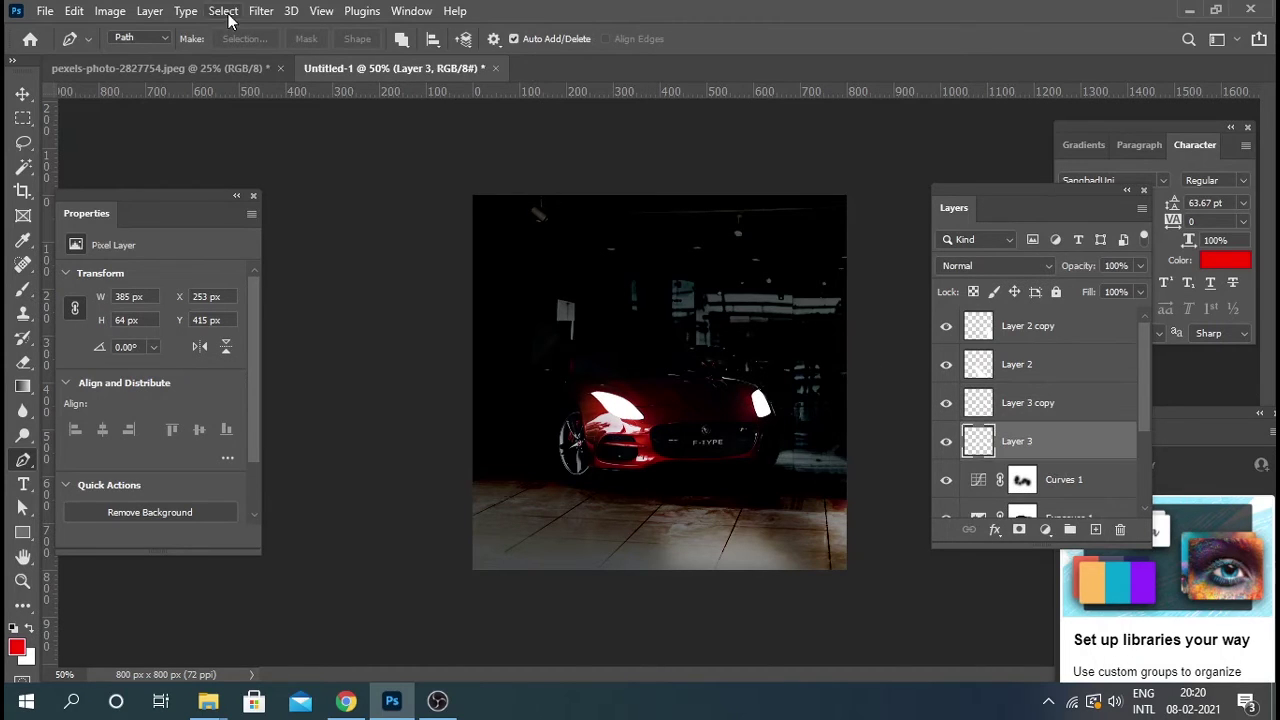
# Apply a 9.0 px Gaussian Blur to the Layer 3 headlights.
pyautogui.click(262, 12)
pyautogui.click(530, 323)
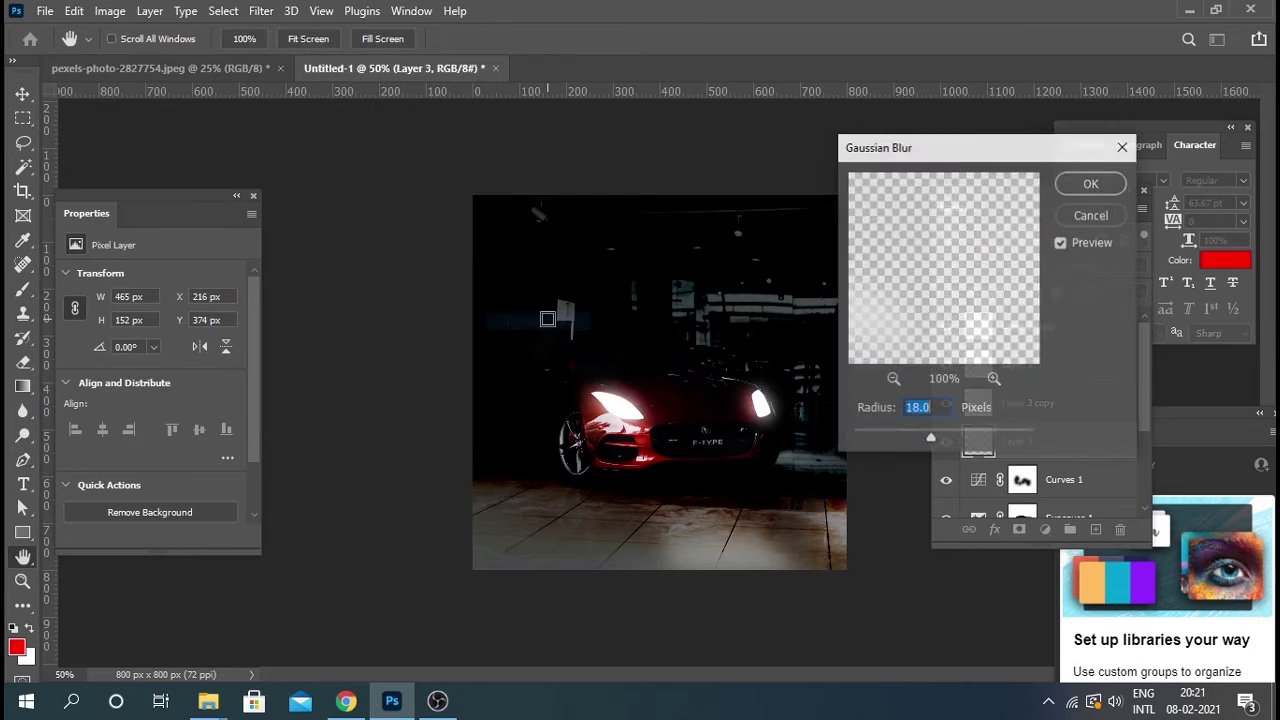
pyautogui.moveTo(930, 438)
pyautogui.mouseDown()
pyautogui.moveTo(913, 433)
pyautogui.moveTo(930, 441)
pyautogui.mouseUp()
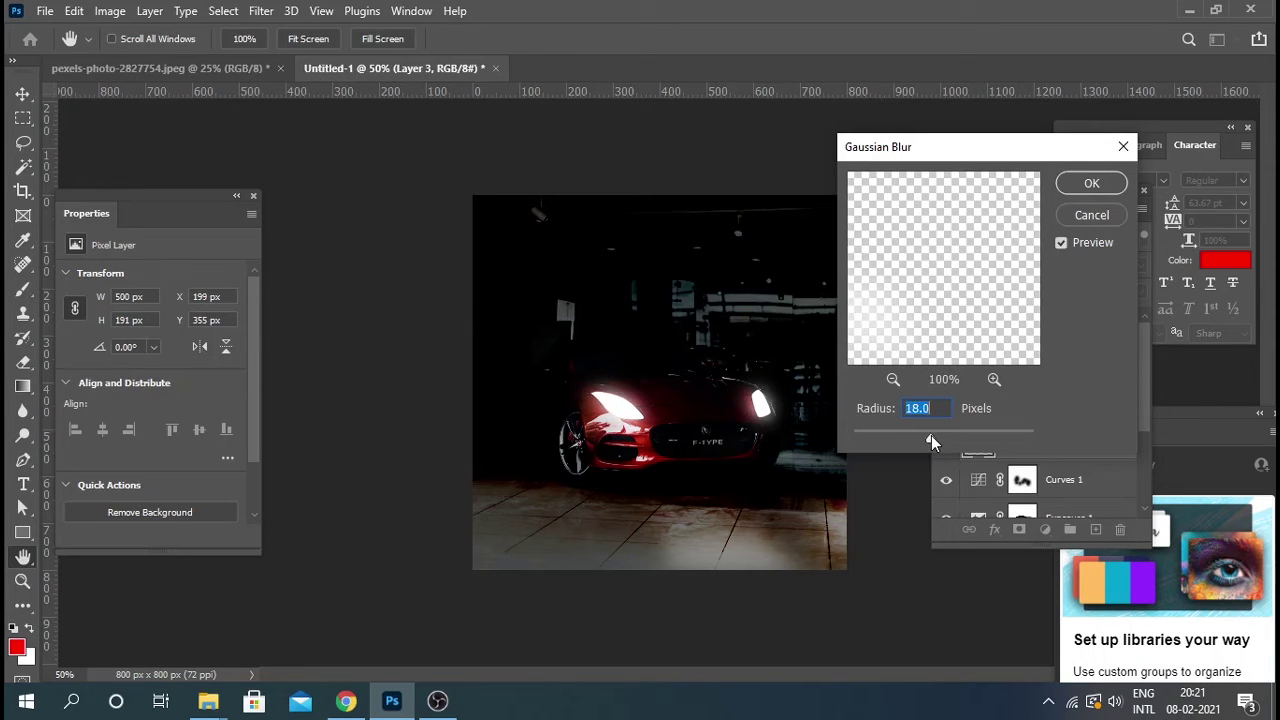
pyautogui.click(1082, 186)
# Apply a 6.2 px Gaussian Blur to Layer 3 copy.
pyautogui.hotkey('ctrl', 'j')
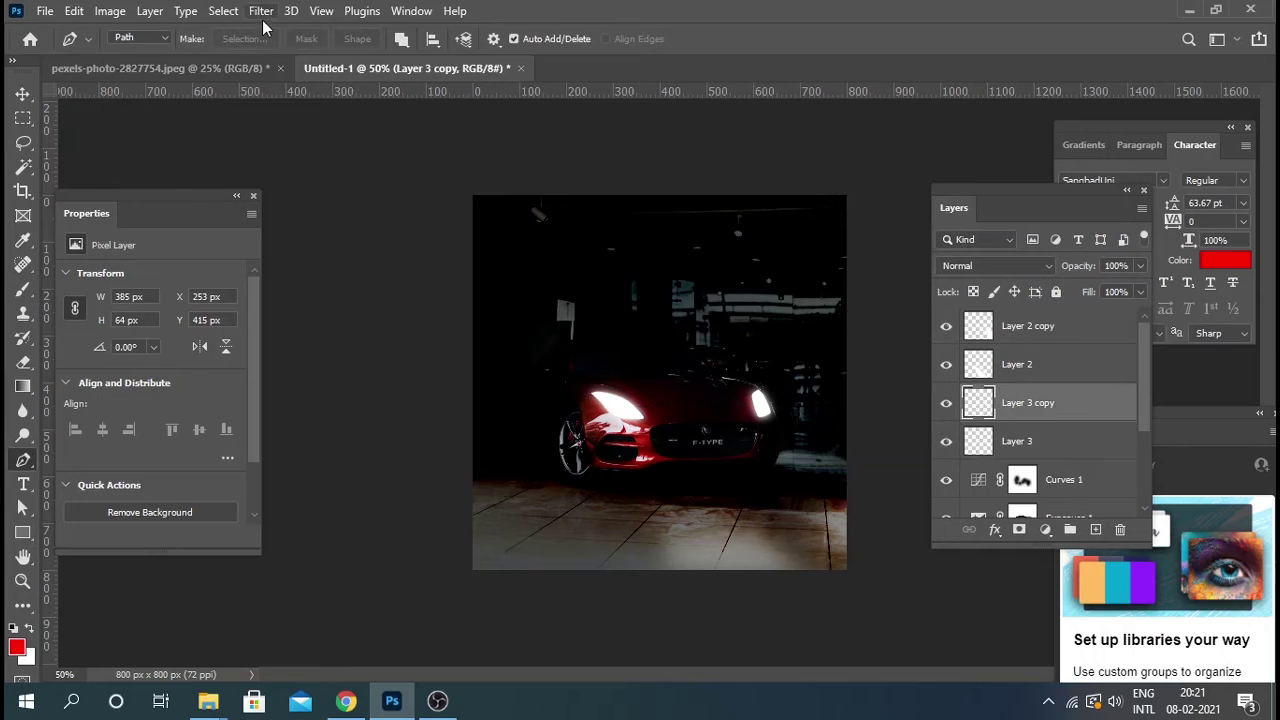
pyautogui.click(261, 11)
pyautogui.click(545, 320)
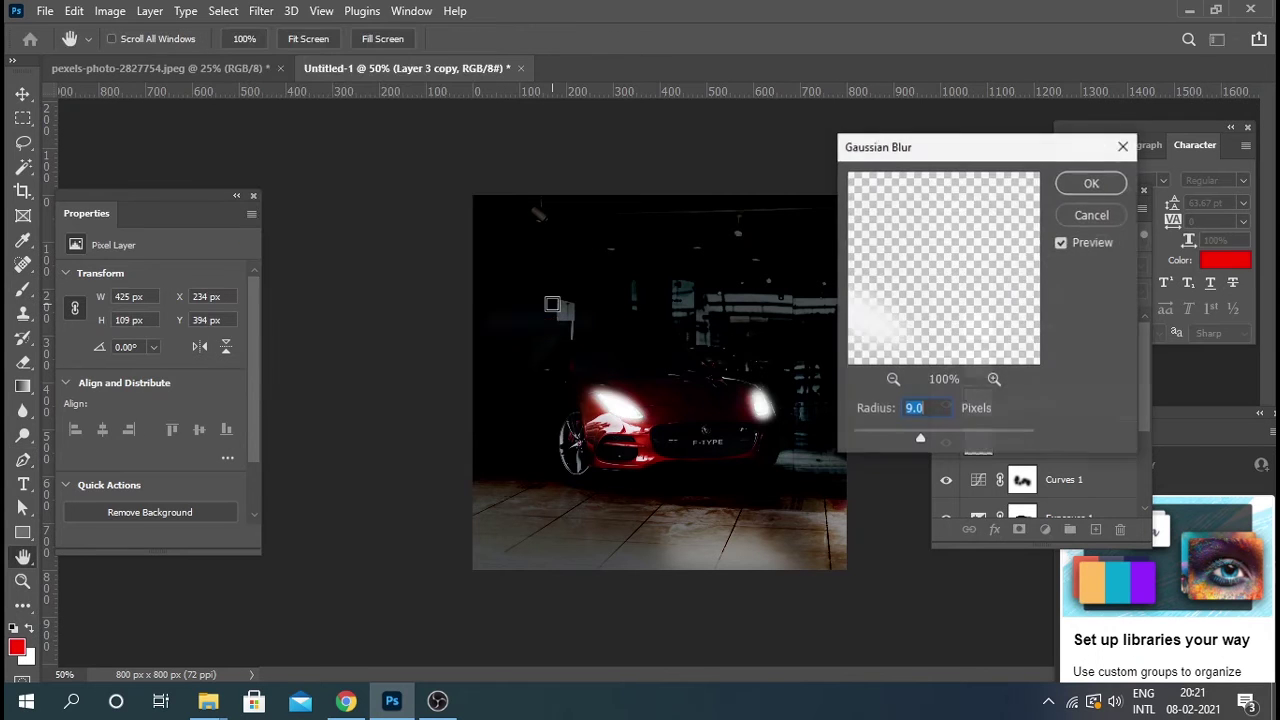
pyautogui.moveTo(882, 441); pyautogui.dragTo(908, 437)
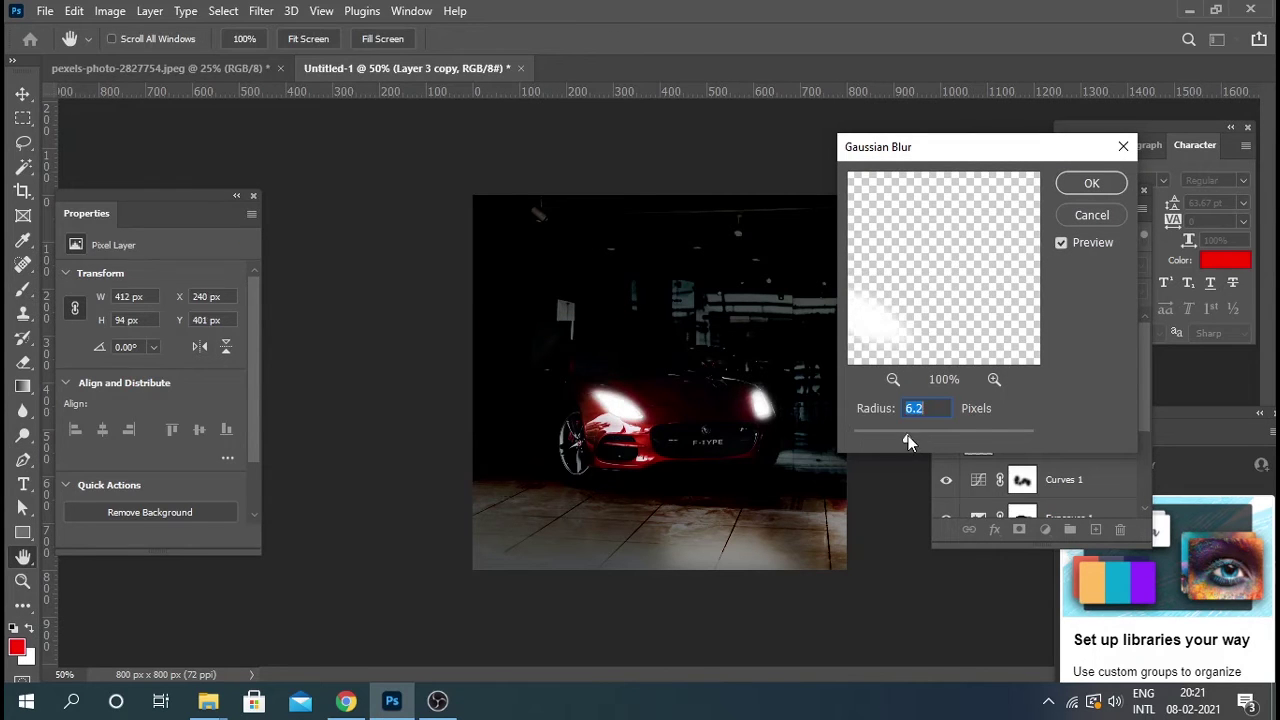
pyautogui.click(1091, 183)
pyautogui.press('p')
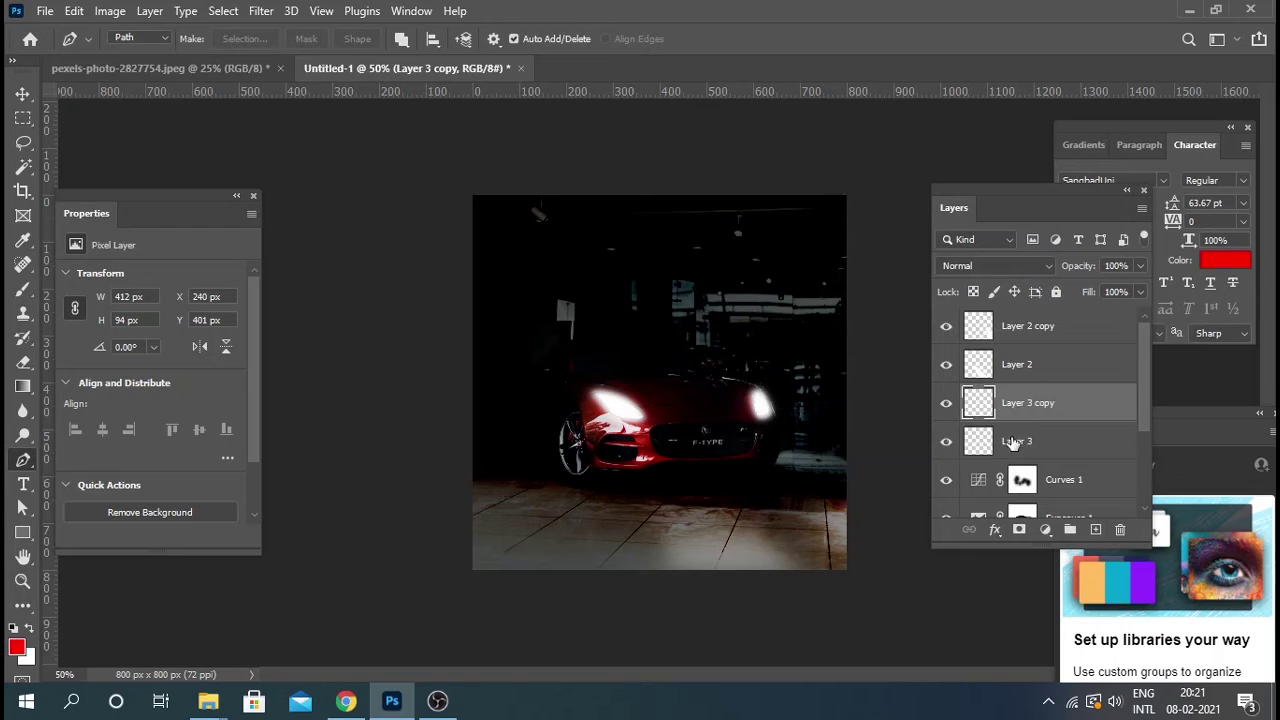
pyautogui.click(946, 445)
pyautogui.press('v')
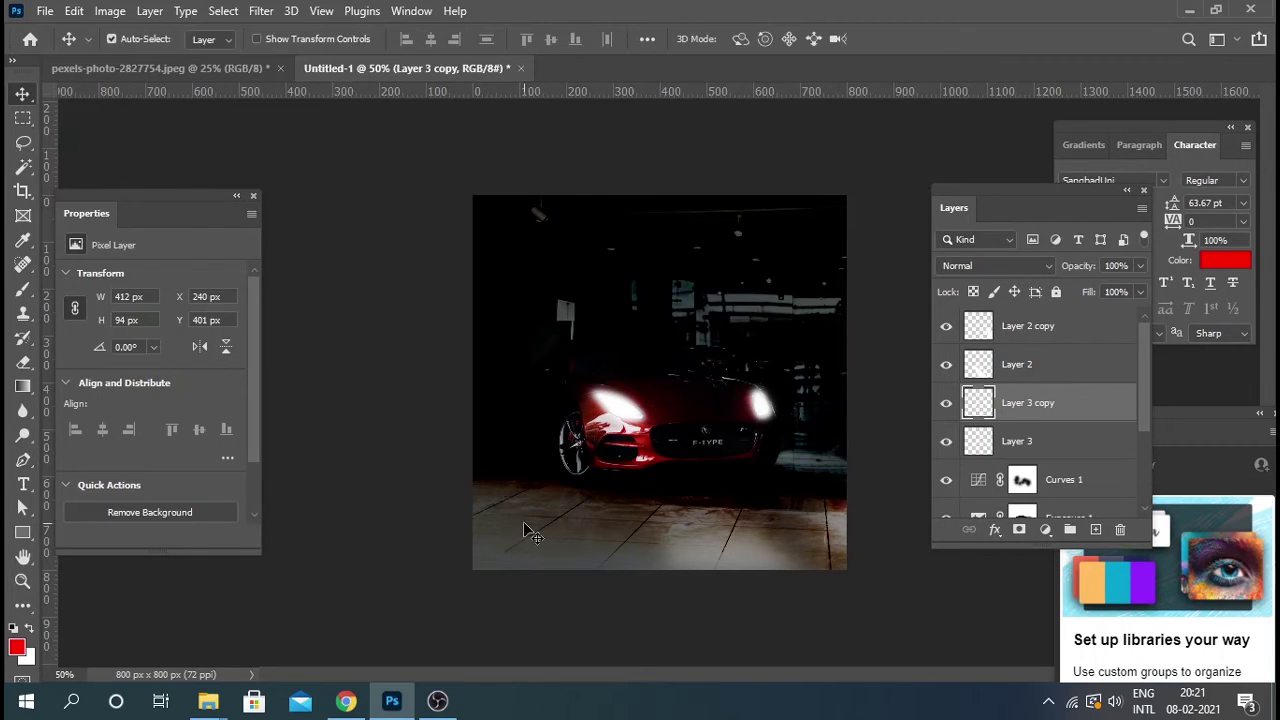
pyautogui.click(525, 528)
pyautogui.scroll(-2, 1050, 490)
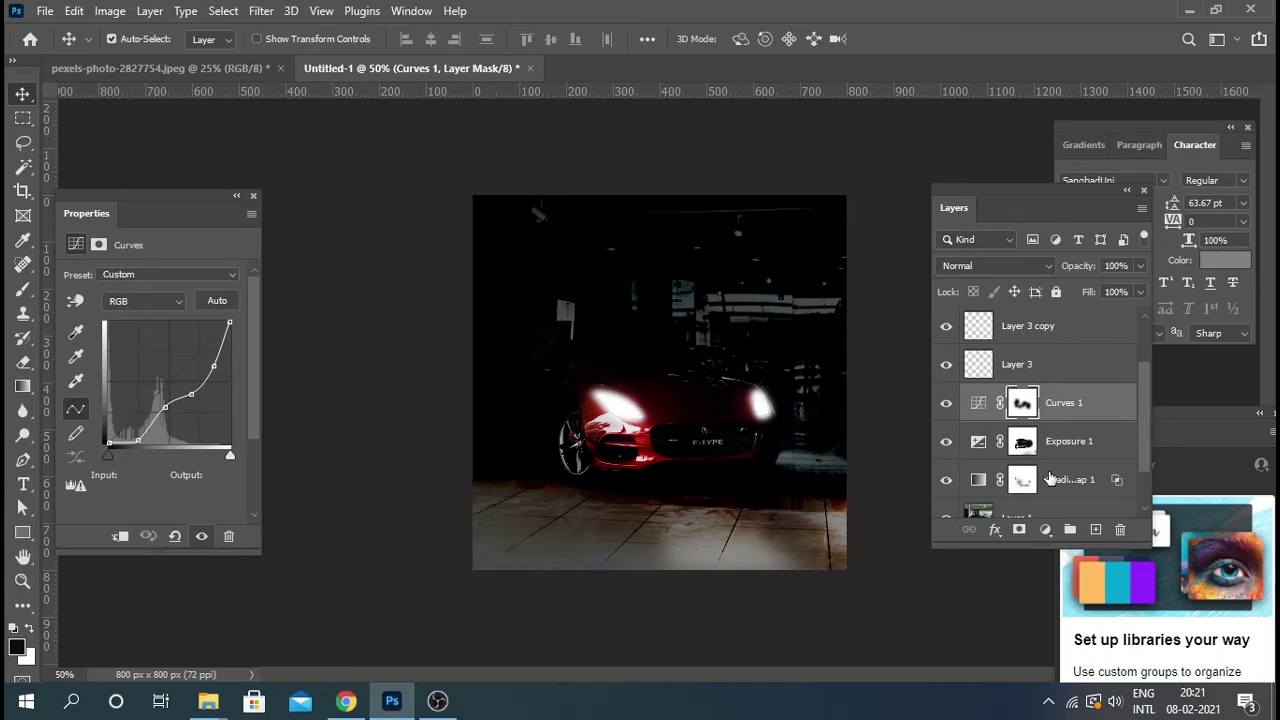
pyautogui.click(977, 485)
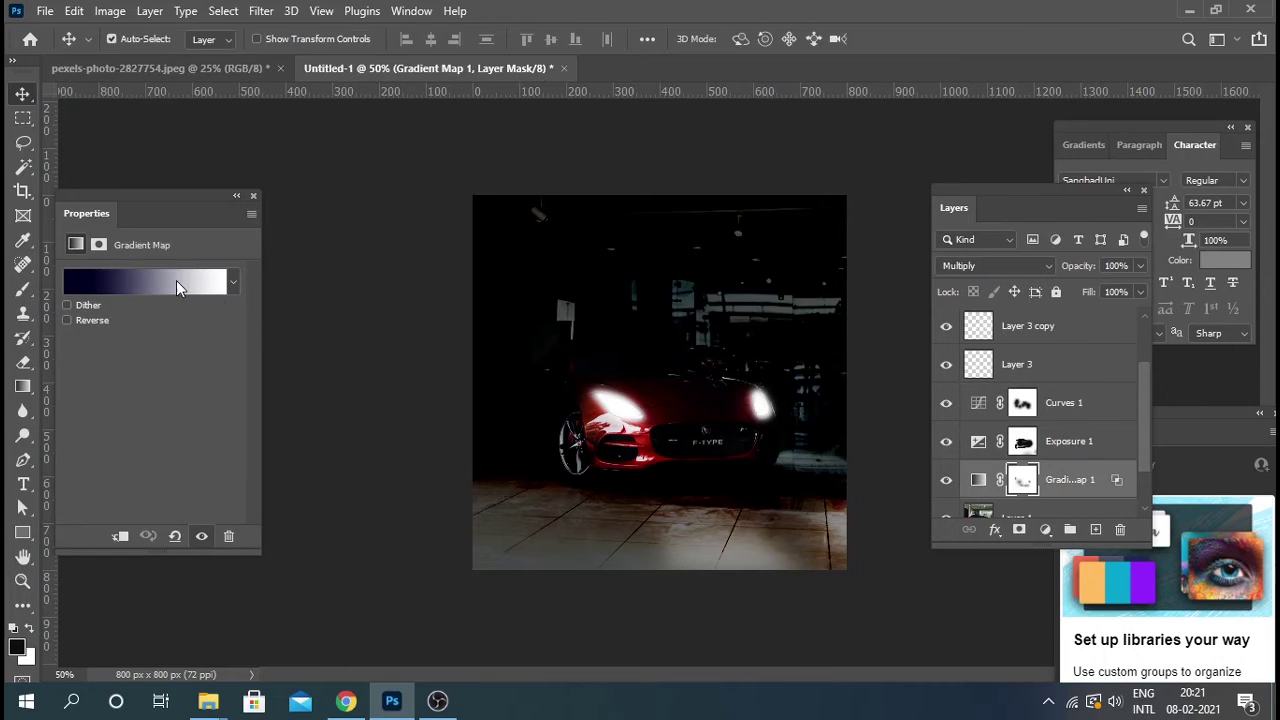
pyautogui.click(180, 288)
pyautogui.click(1165, 481)
pyautogui.click(896, 563)
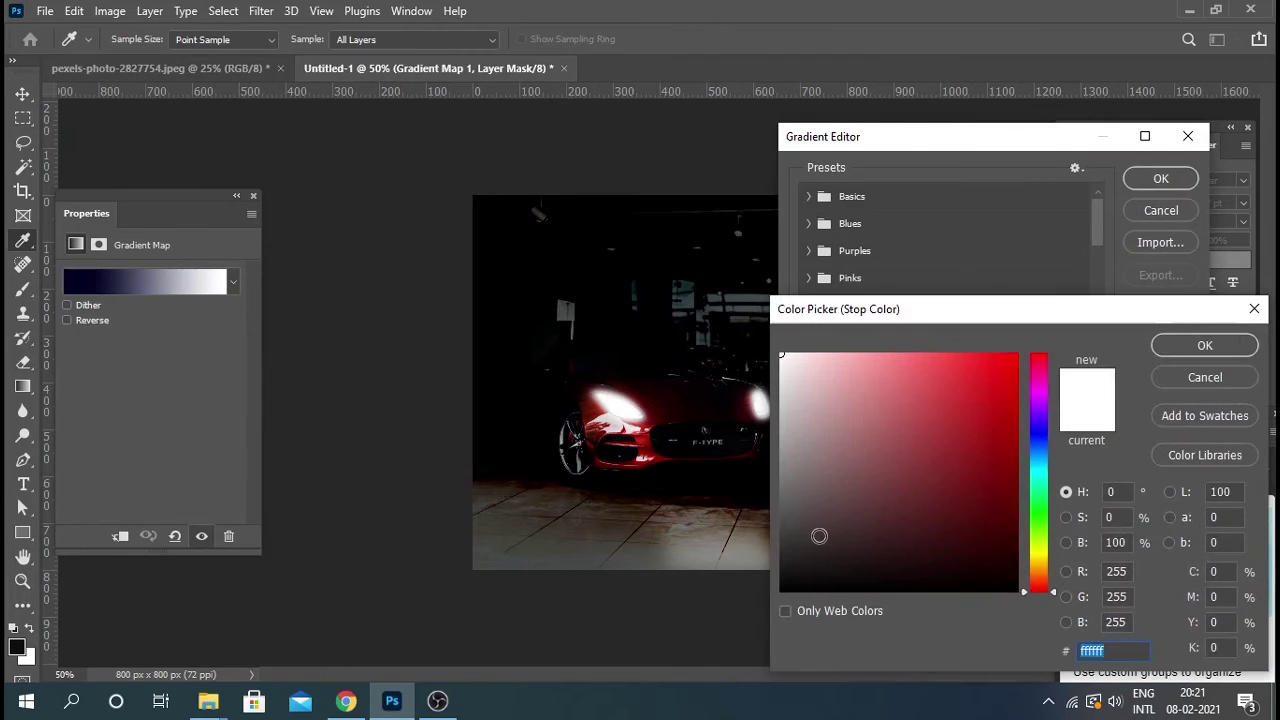
pyautogui.click(734, 542)
pyautogui.moveTo(786, 535); pyautogui.dragTo(763, 575)
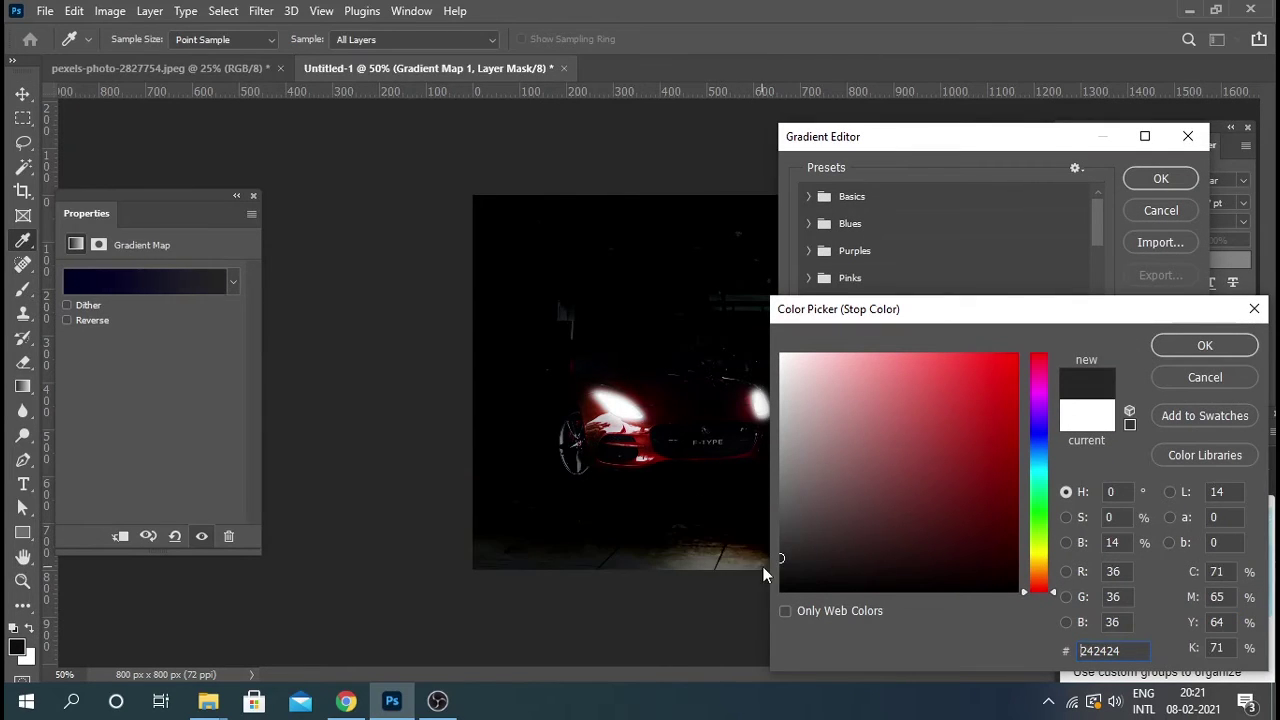
pyautogui.click(1195, 381)
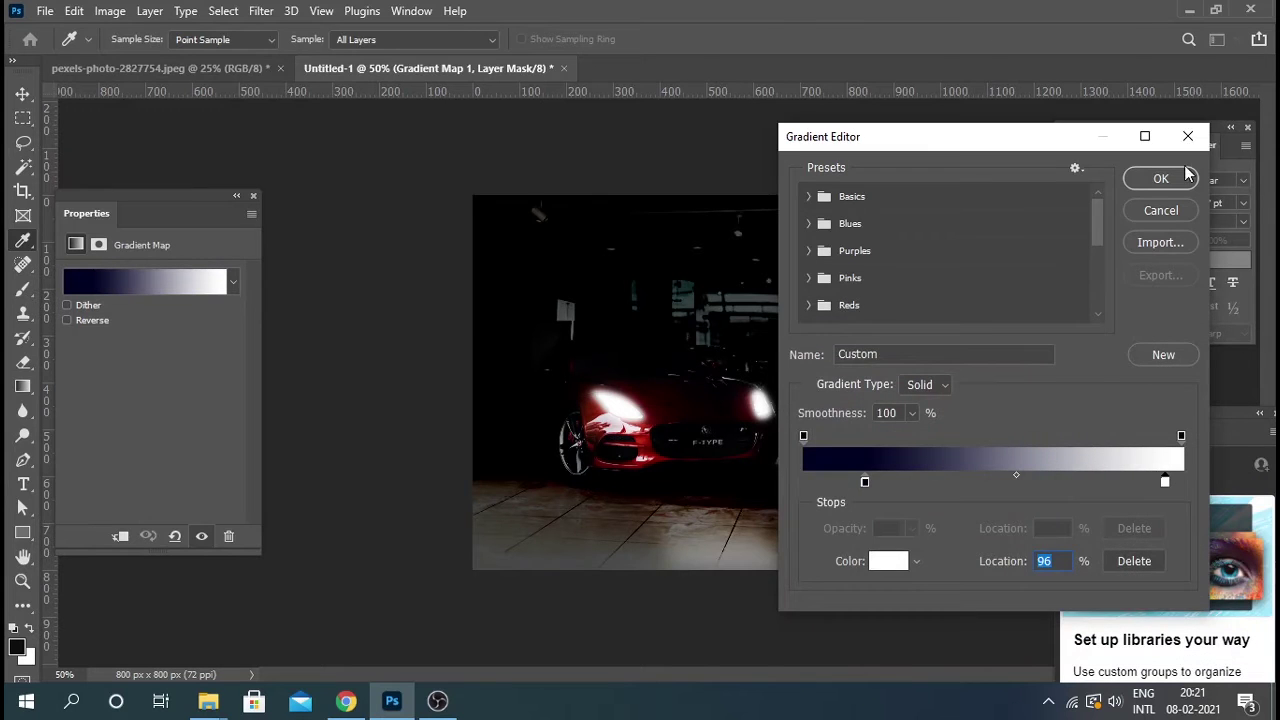
pyautogui.click(1187, 176)
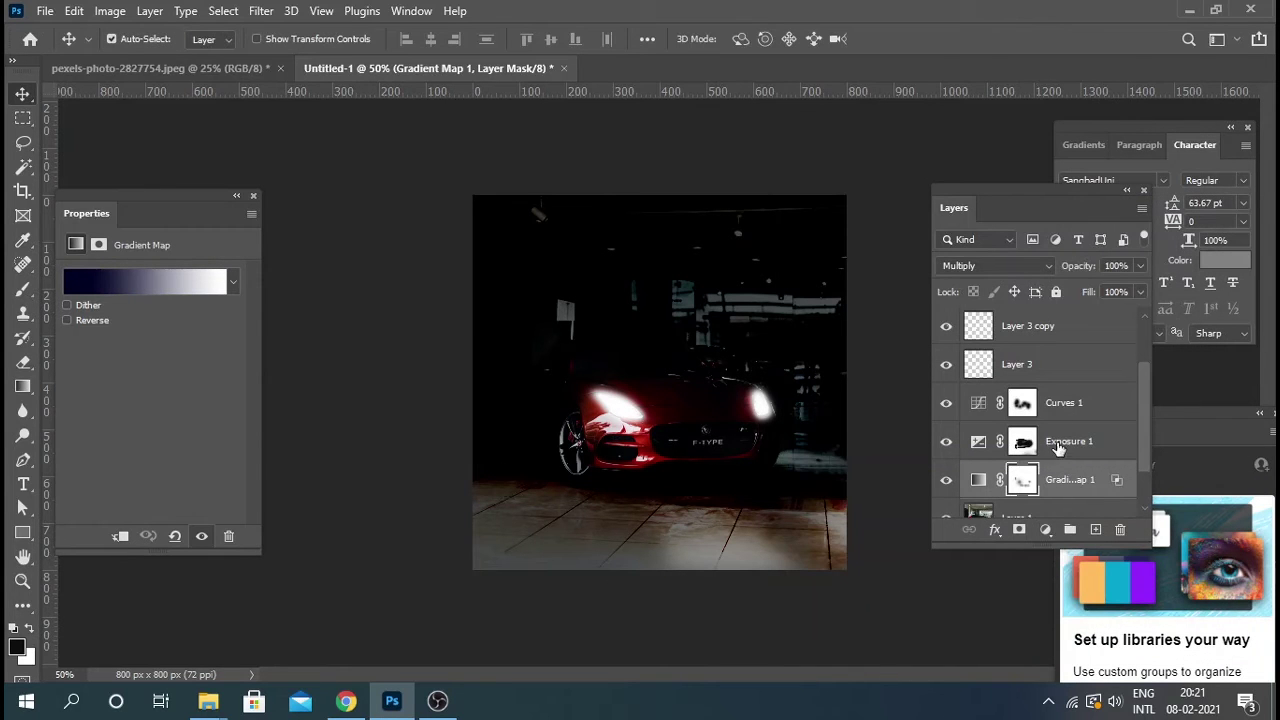
# Add a new Layer 4 and move it below Gradient Map 1.
pyautogui.click(1077, 398)
pyautogui.hotkey('ctrl', 'shift', 'alt', 'n')
pyautogui.scroll(-2, 1052, 445)
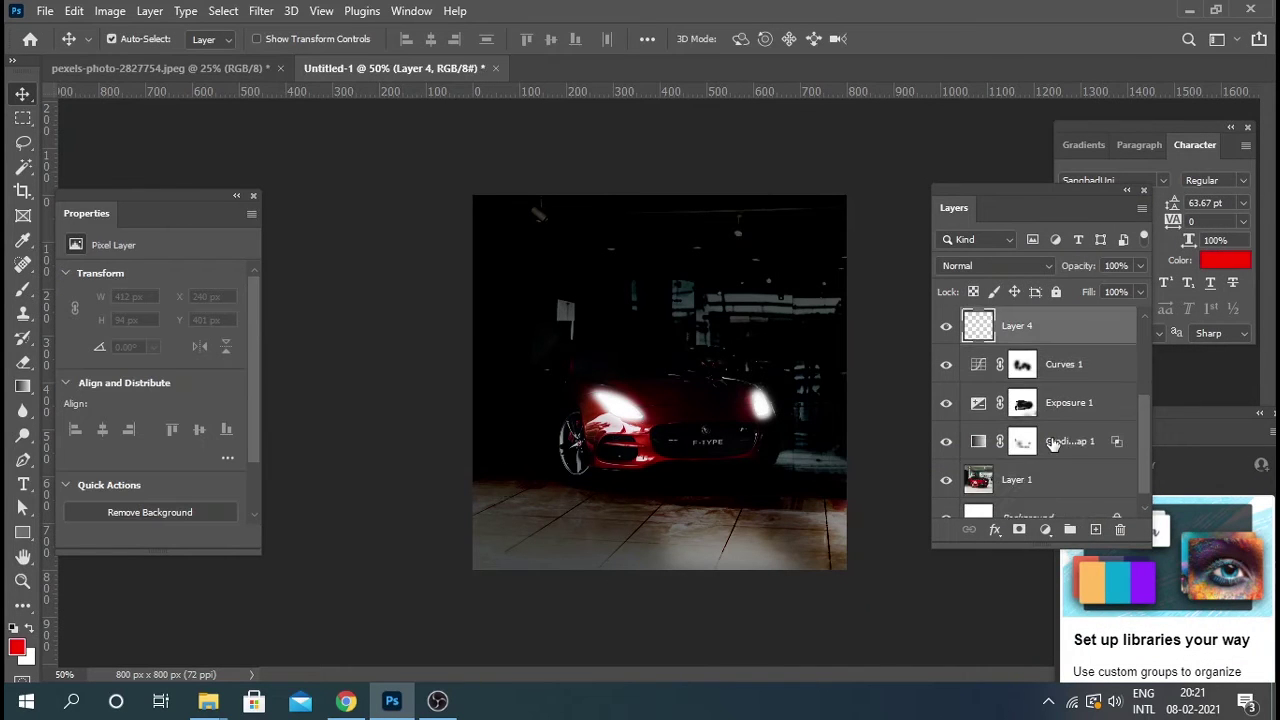
pyautogui.moveTo(1063, 344); pyautogui.dragTo(1050, 460)
# Draw a black gradient up from the bottom of the canvas on Layer 4.
pyautogui.press('g')
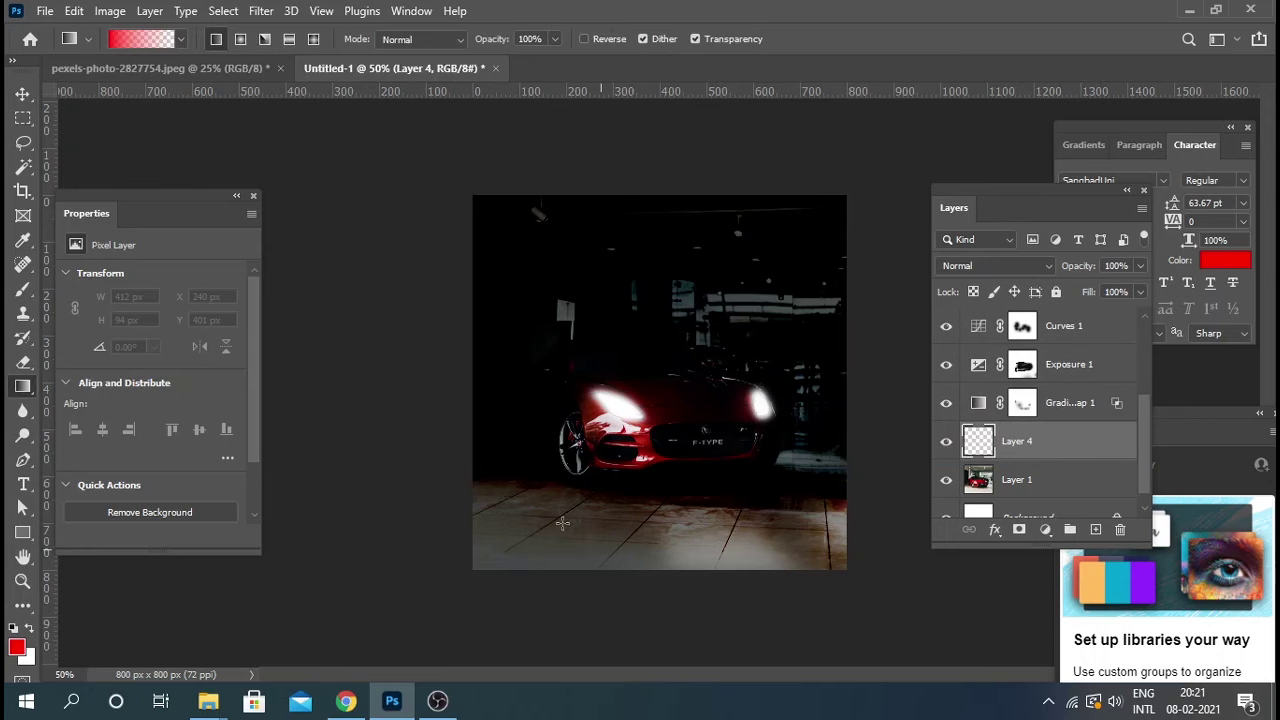
pyautogui.click(17, 647)
pyautogui.click(900, 590)
pyautogui.click(1200, 343)
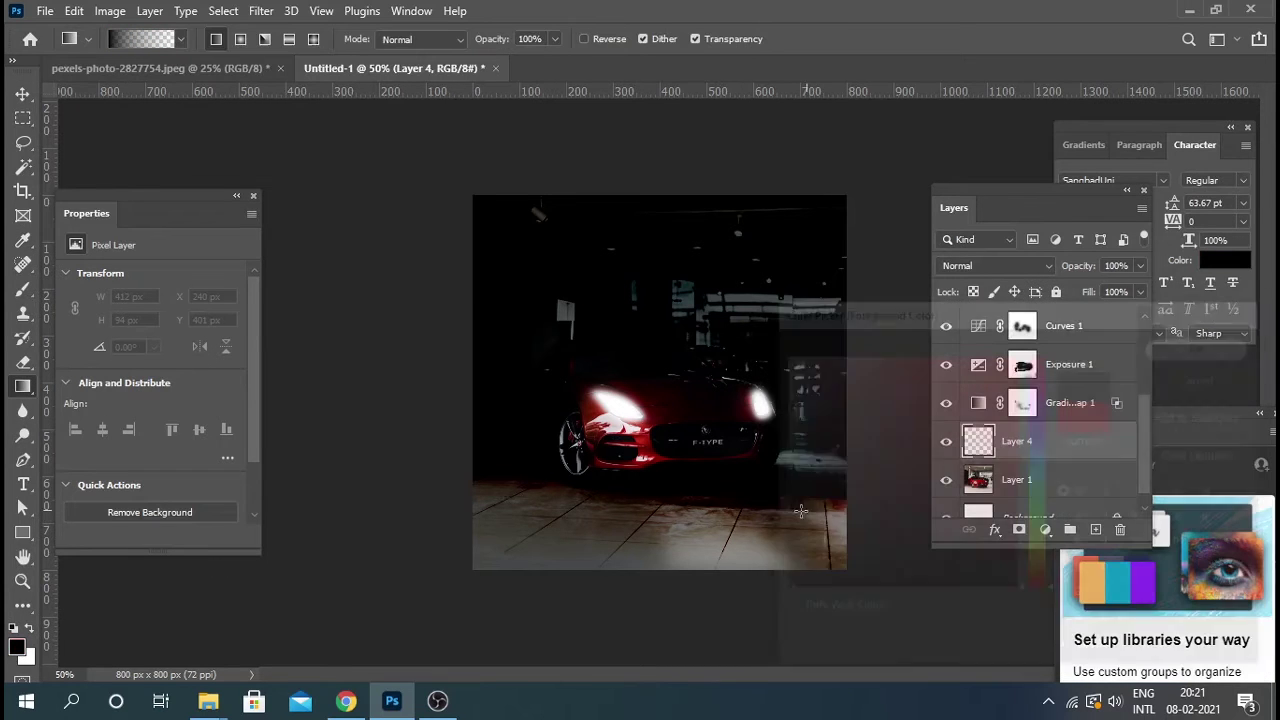
pyautogui.moveTo(690, 575); pyautogui.dragTo(701, 425)
# Try several blend modes on Layer 4, keep Normal, and lower its fill to about 15%.
pyautogui.click(990, 265)
pyautogui.click(965, 296)
pyautogui.press('Down')
pyautogui.press('Down')
pyautogui.press('Down')
pyautogui.press('Down')
pyautogui.press('Down')
pyautogui.press('Down')
pyautogui.press('Down')
pyautogui.press('Down')
pyautogui.press('Down')
pyautogui.press('Down')
pyautogui.press('Down')
pyautogui.press('Down')
pyautogui.press('Down')
pyautogui.press('Down')
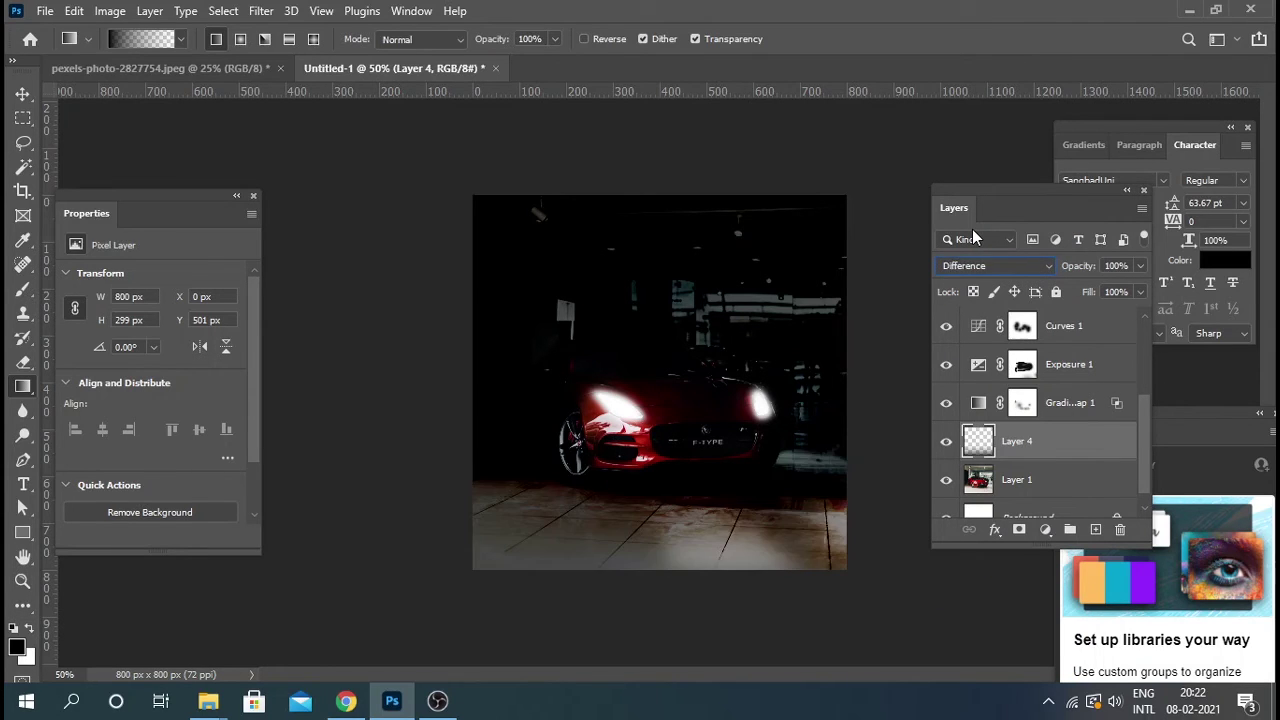
pyautogui.press('Down')
pyautogui.click(1000, 266)
pyautogui.click(965, 229)
pyautogui.moveTo(1100, 314); pyautogui.dragTo(1067, 316)
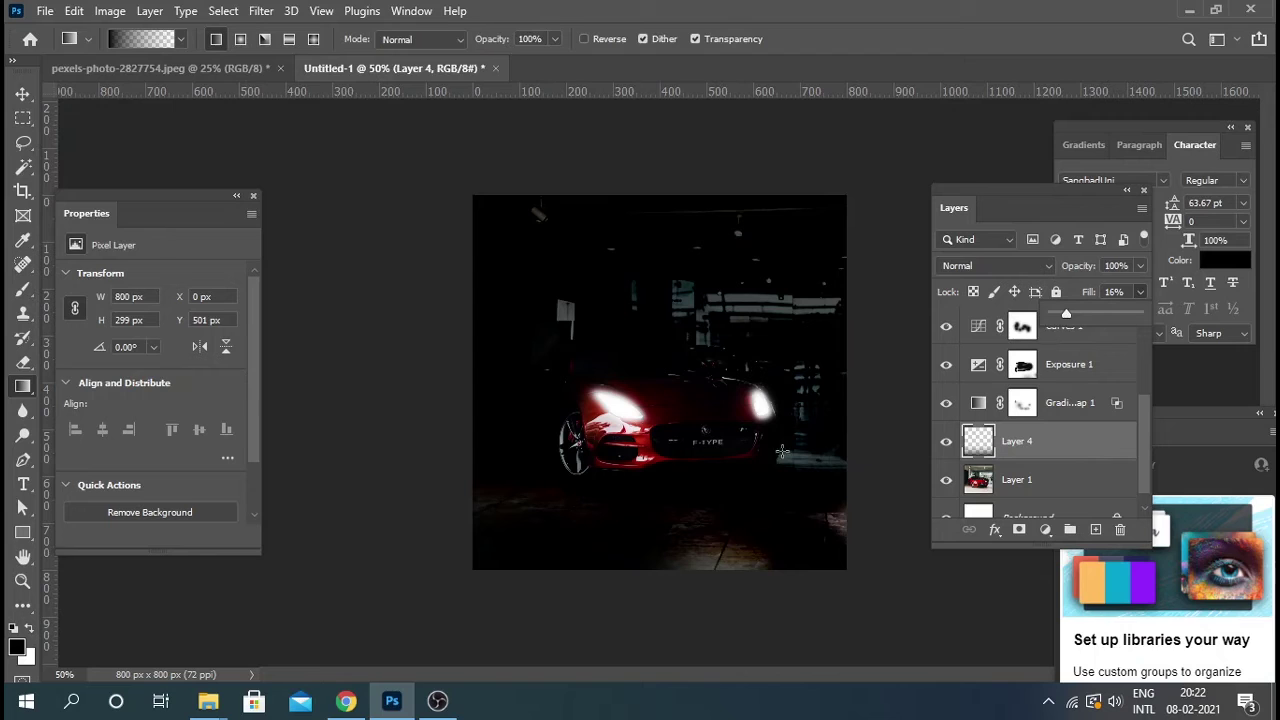
# Lower Layer 3 copy's fill to 46% to soften the headlight glow, then select Layer 1.
pyautogui.click(22, 94)
pyautogui.click(828, 486)
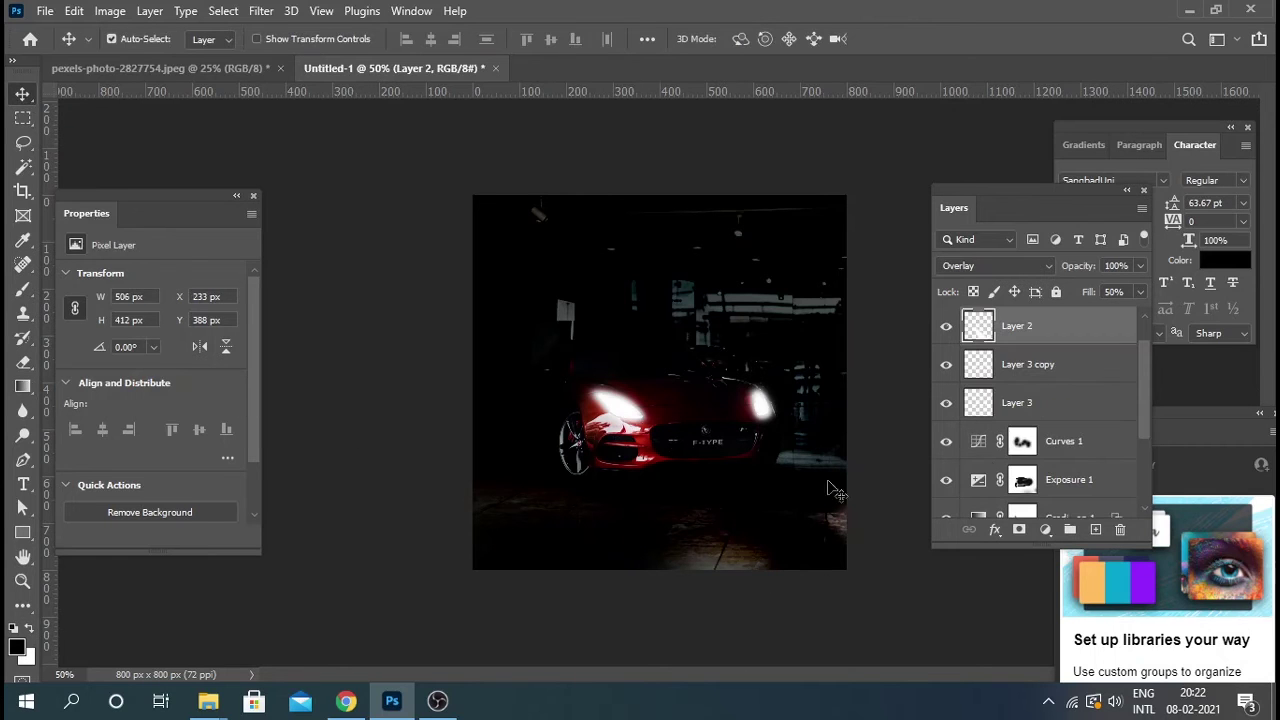
pyautogui.click(945, 366)
pyautogui.click(945, 366)
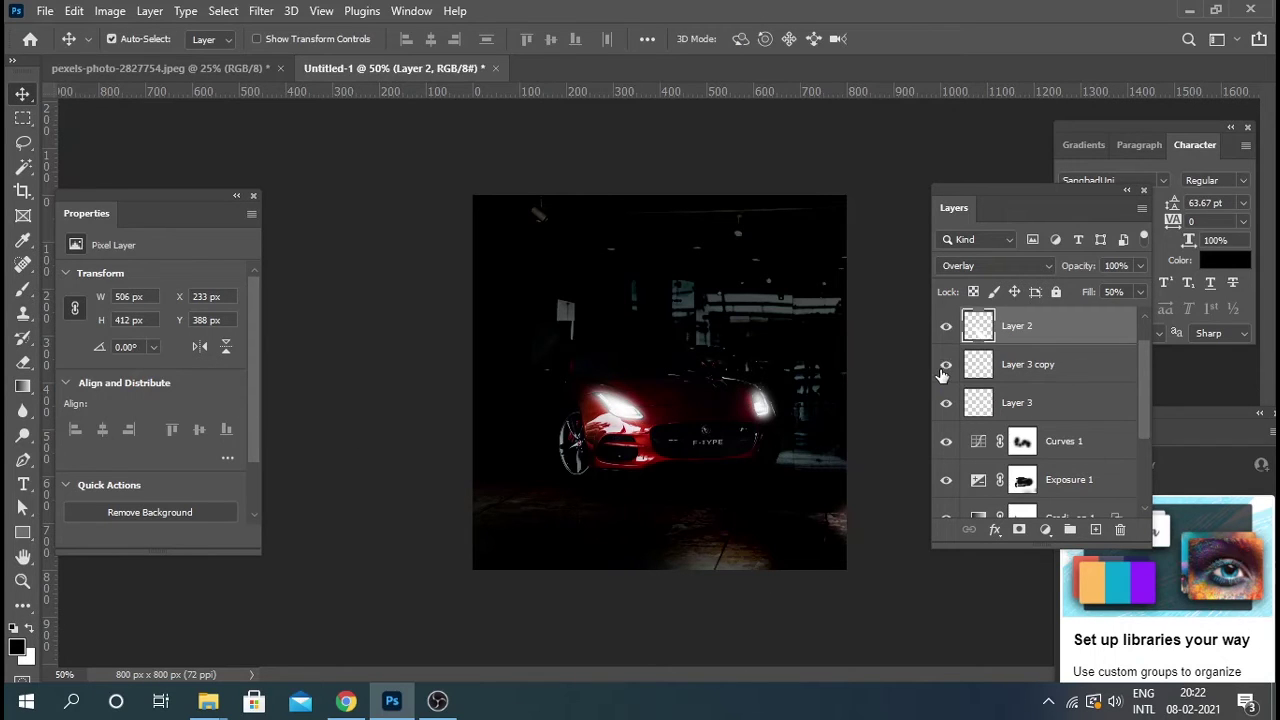
pyautogui.click(1111, 348)
pyautogui.moveTo(1134, 313); pyautogui.dragTo(1109, 316)
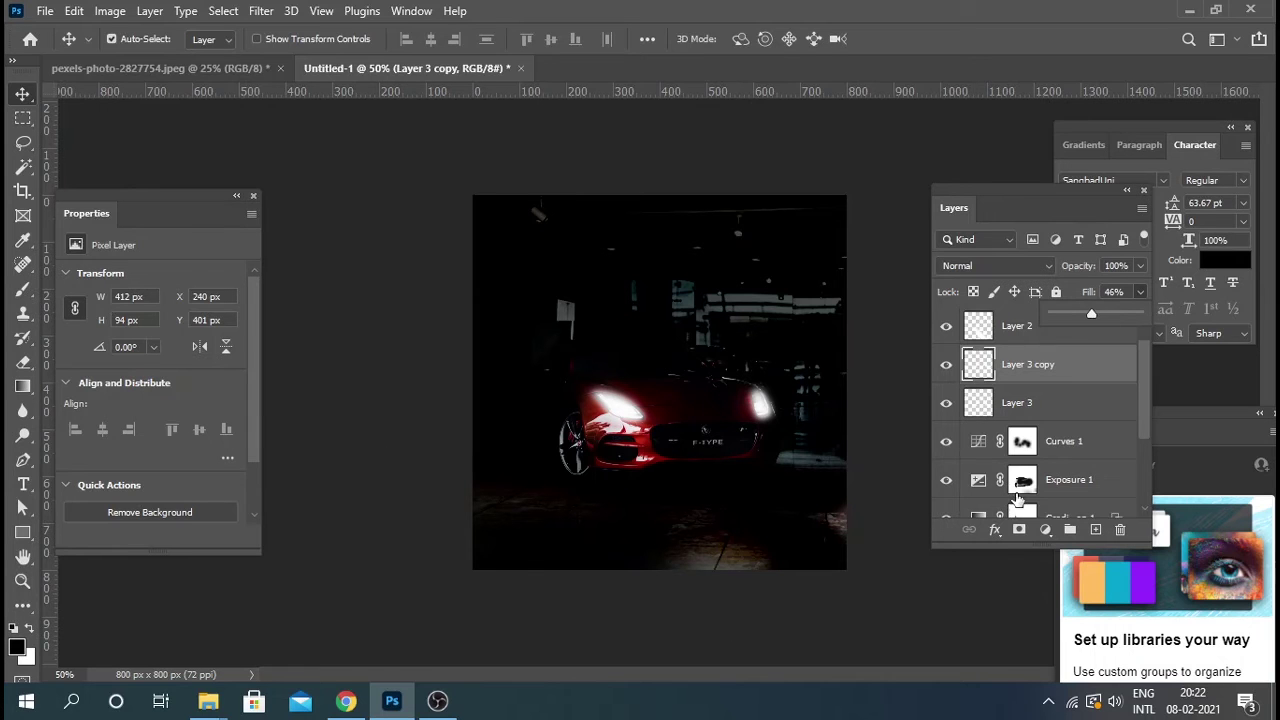
pyautogui.scroll(-3, 1017, 498)
pyautogui.click(1034, 460)
pyautogui.moveTo(1098, 524); pyautogui.dragTo(1096, 528)
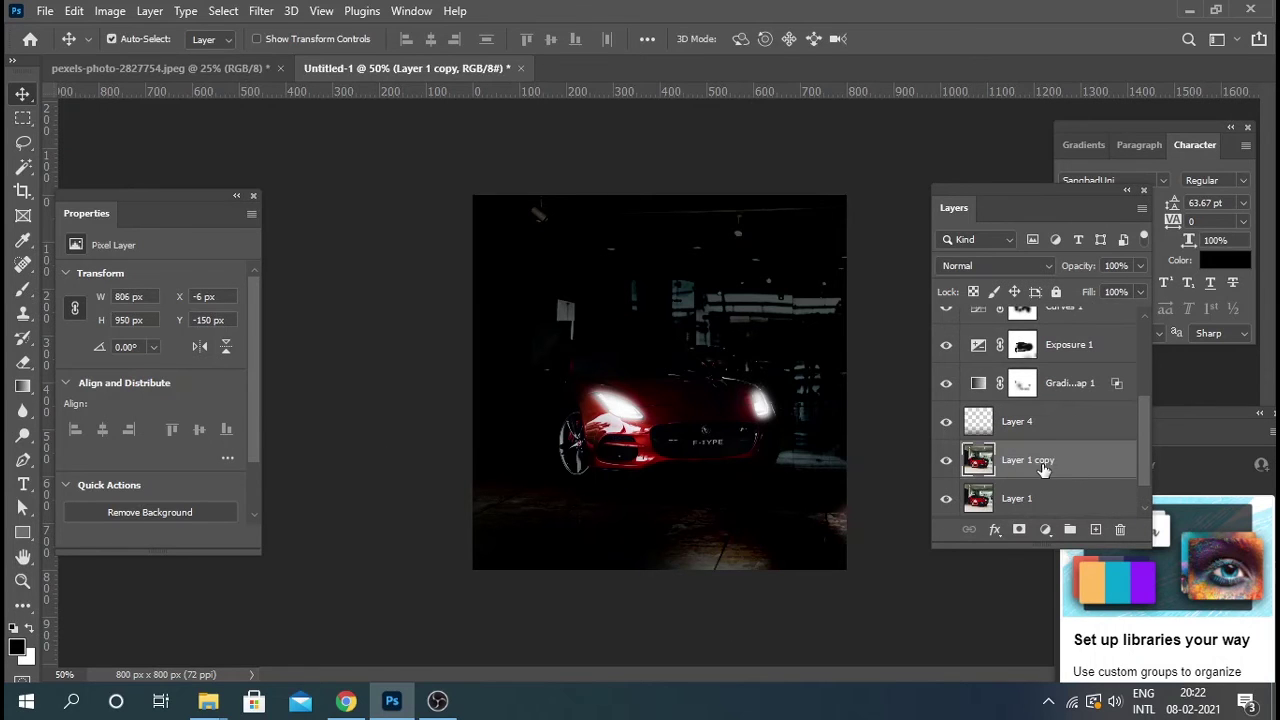
pyautogui.click(110, 11)
pyautogui.click(383, 174)
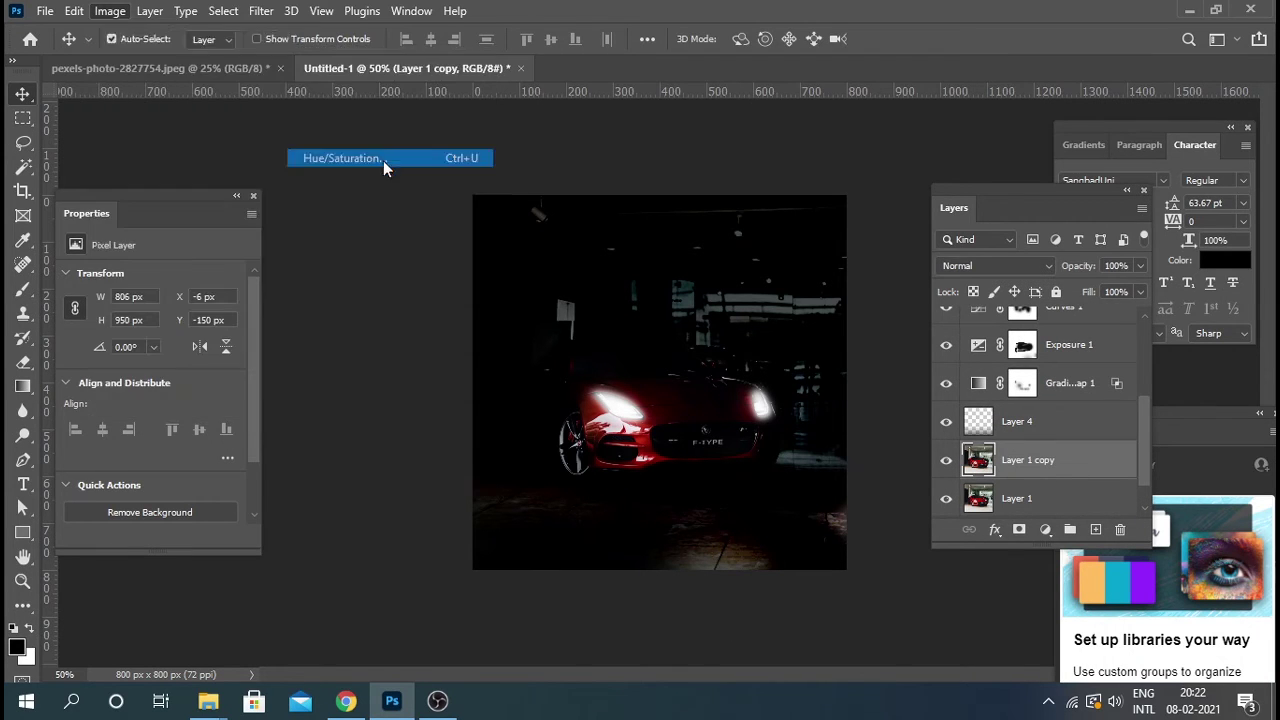
pyautogui.moveTo(961, 263)
pyautogui.mouseDown()
pyautogui.moveTo(880, 263)
pyautogui.moveTo(1046, 292)
pyautogui.mouseUp()
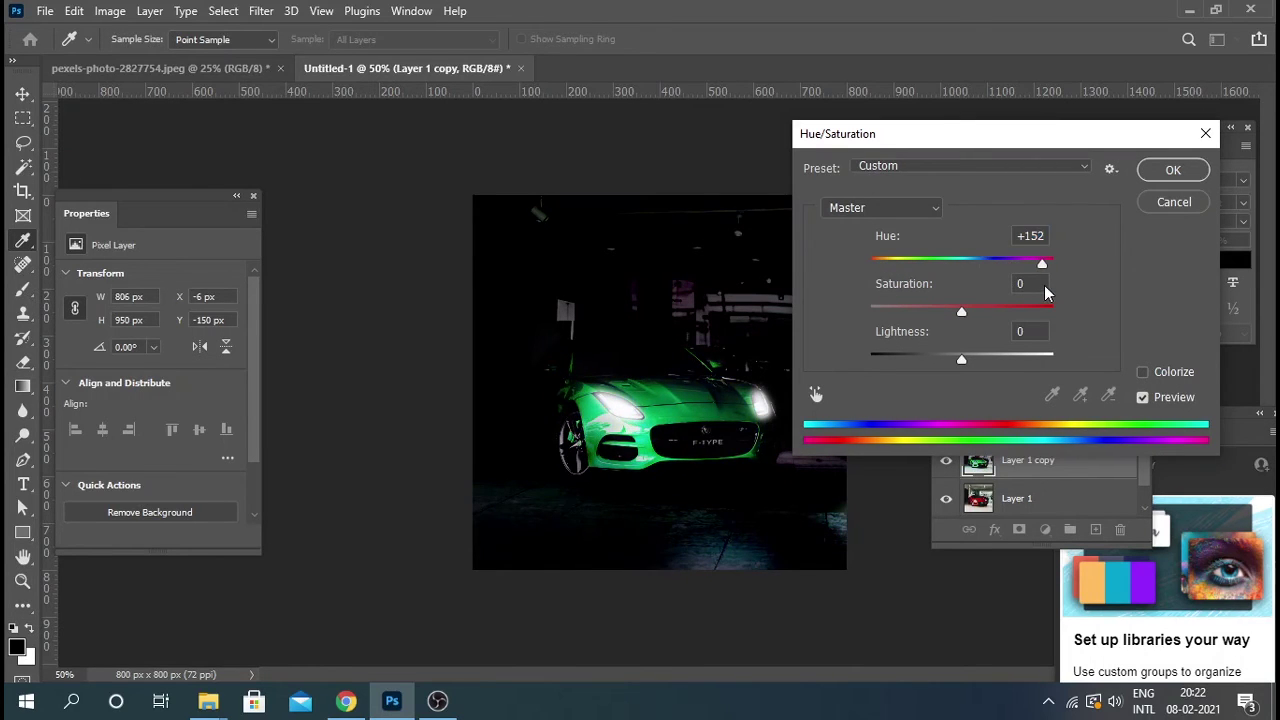
pyautogui.press('Escape')
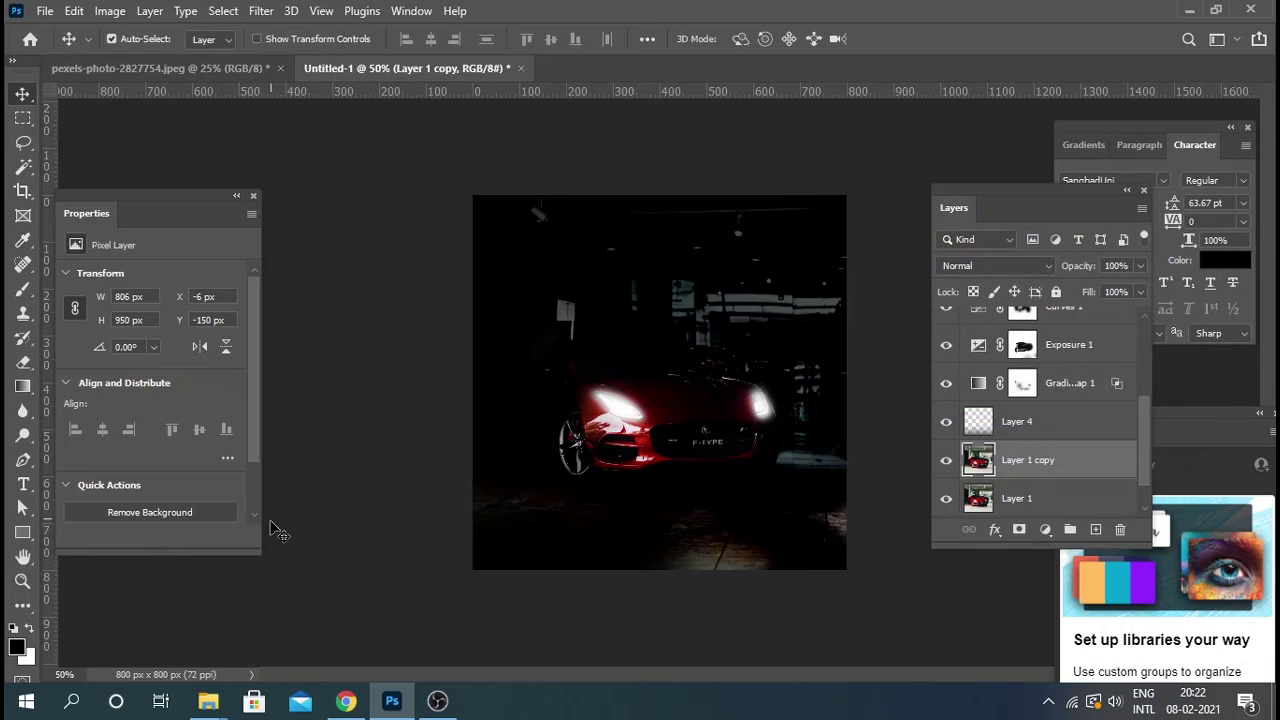
pyautogui.hotkey('ctrl', '+')
pyautogui.hotkey('ctrl', '+')
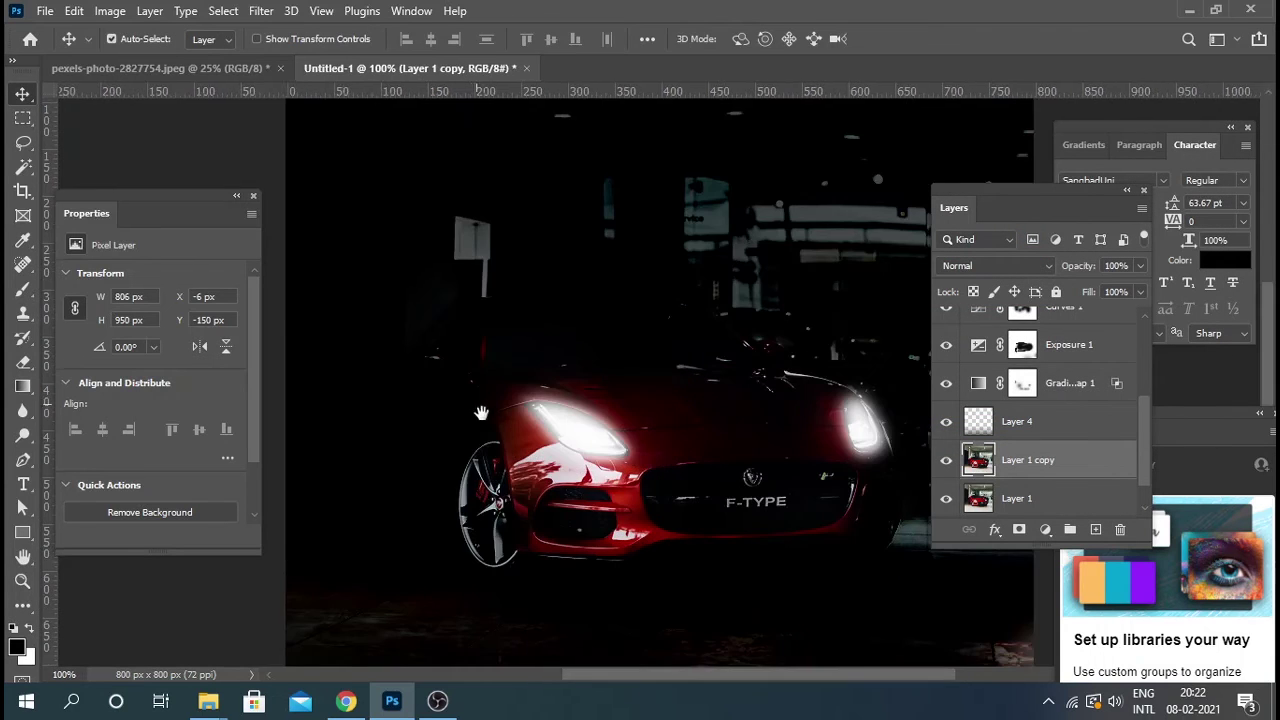
# Group Layer 4 through Layer 2 copy into Group 1.
pyautogui.moveTo(503, 403); pyautogui.dragTo(613, 548)
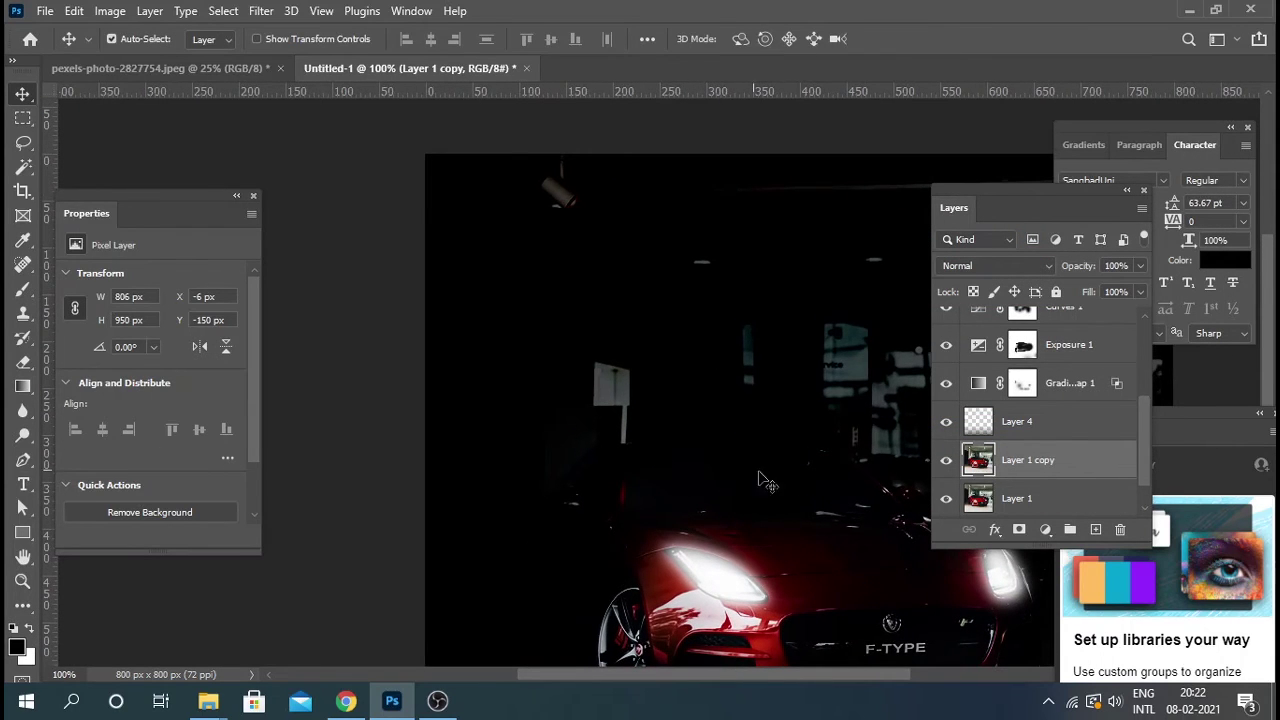
pyautogui.click(1036, 425)
pyautogui.scroll(3, 1038, 439)
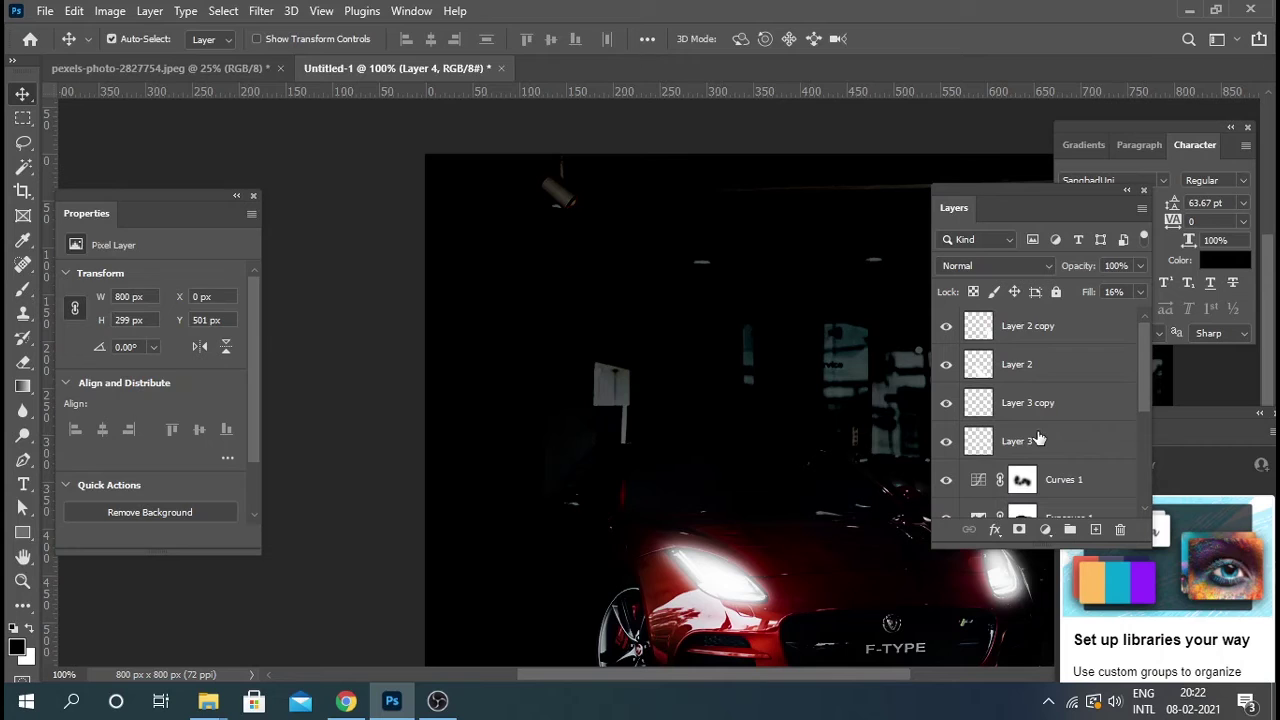
pyautogui.keyDown('shift'); pyautogui.click(1057, 332); pyautogui.keyUp('shift')
pyautogui.hotkey('ctrl', 'g')
# Choose red for the Brush and add a new Layer 5 above Layer 1 copy.
pyautogui.click(1028, 362)
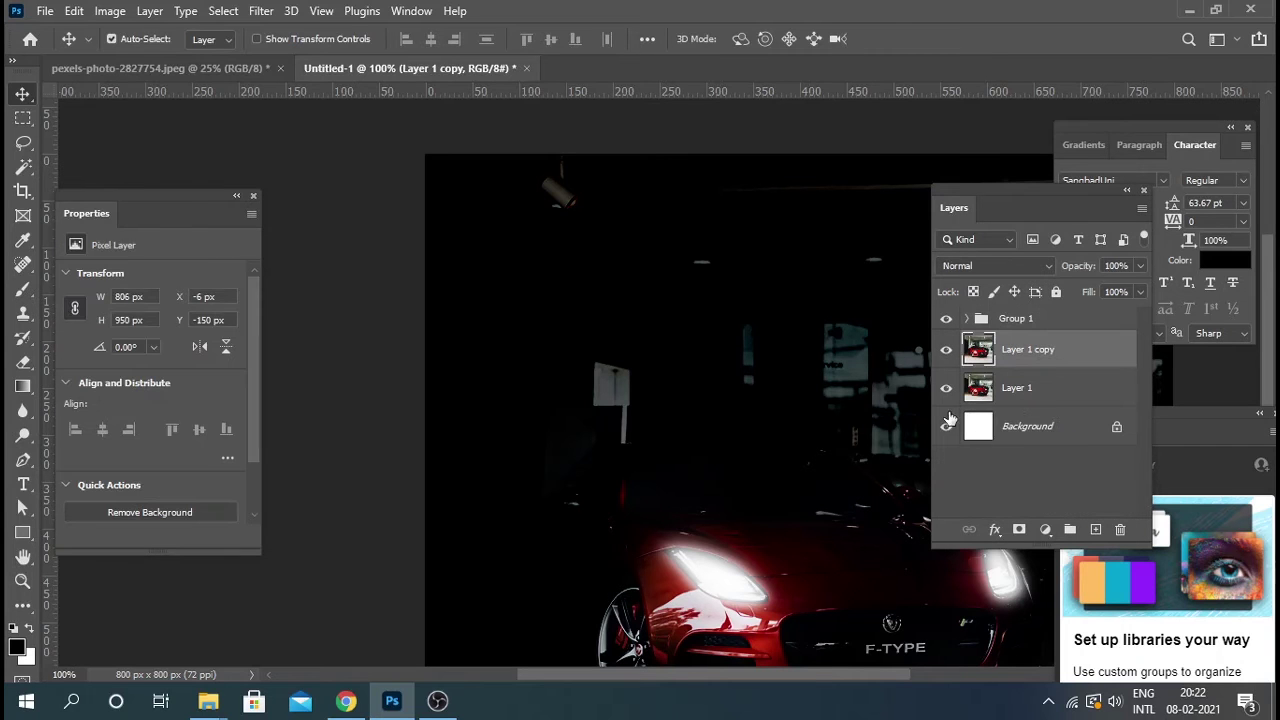
pyautogui.click(23, 289)
pyautogui.click(17, 647)
pyautogui.click(1018, 327)
pyautogui.click(1200, 343)
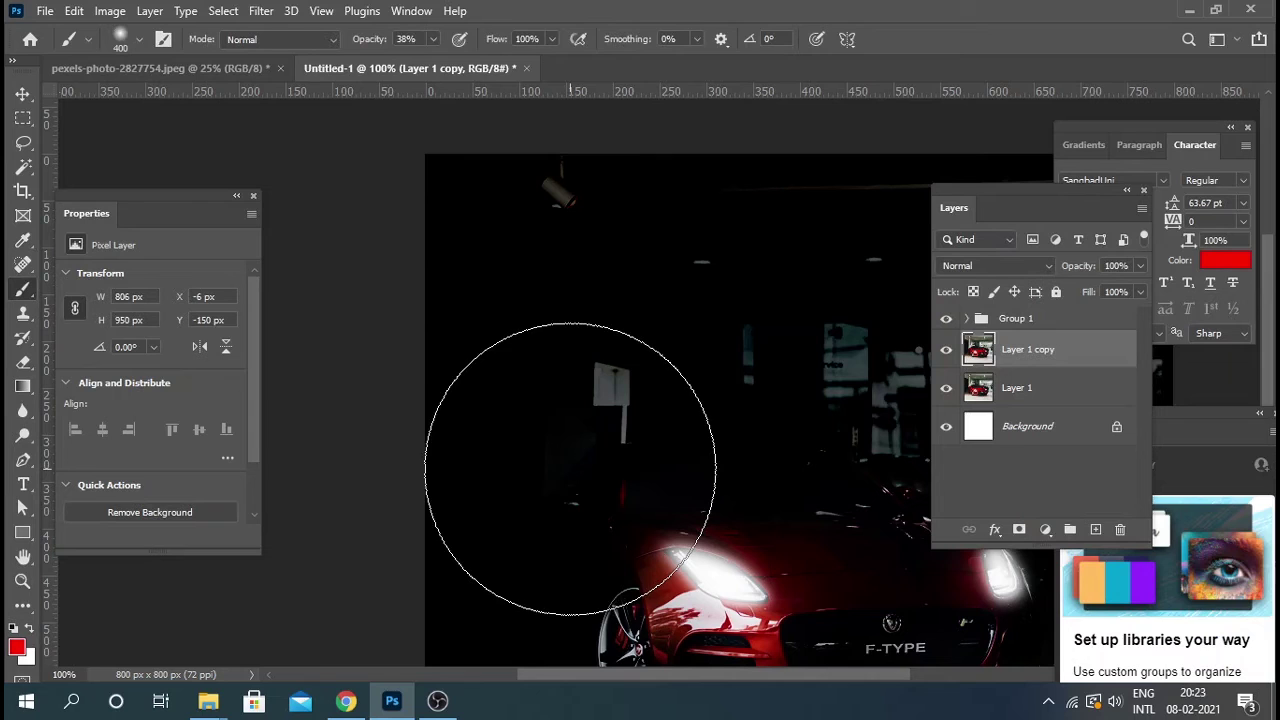
pyautogui.click(1095, 530)
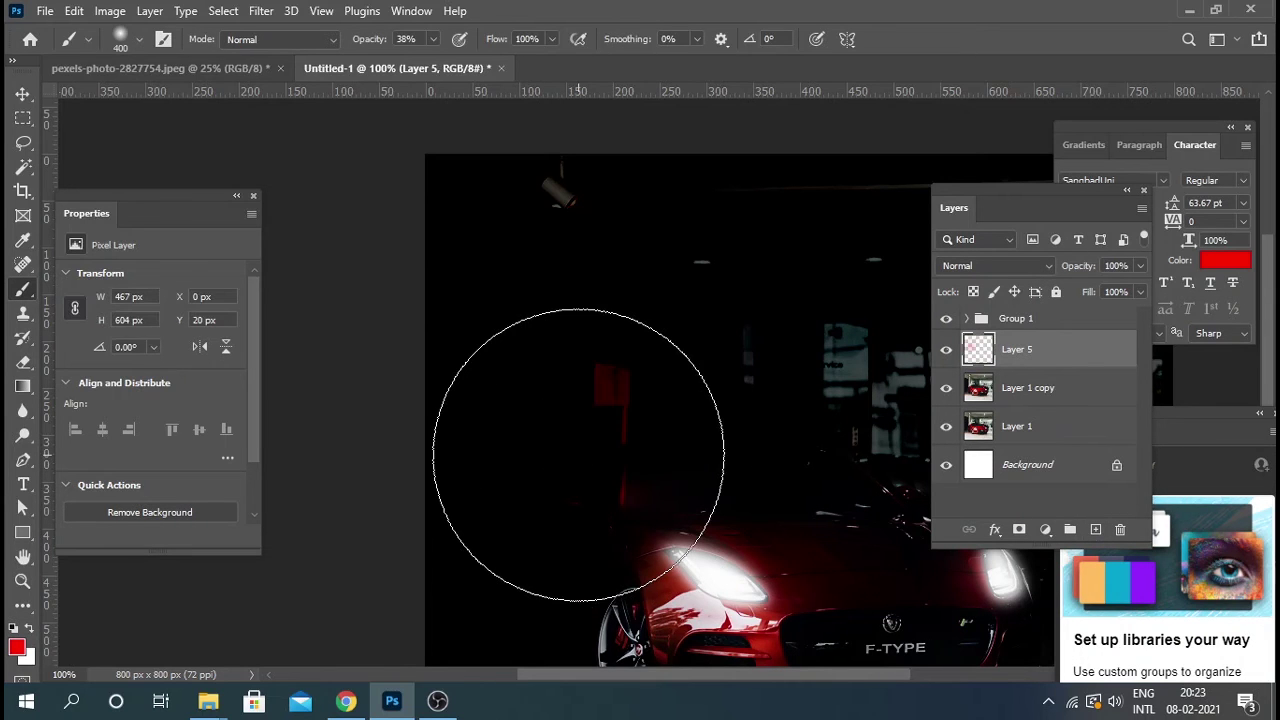
# Hide Group 1 and paint soft red glow strokes left of the car.
pyautogui.moveTo(628, 555); pyautogui.dragTo(529, 404)
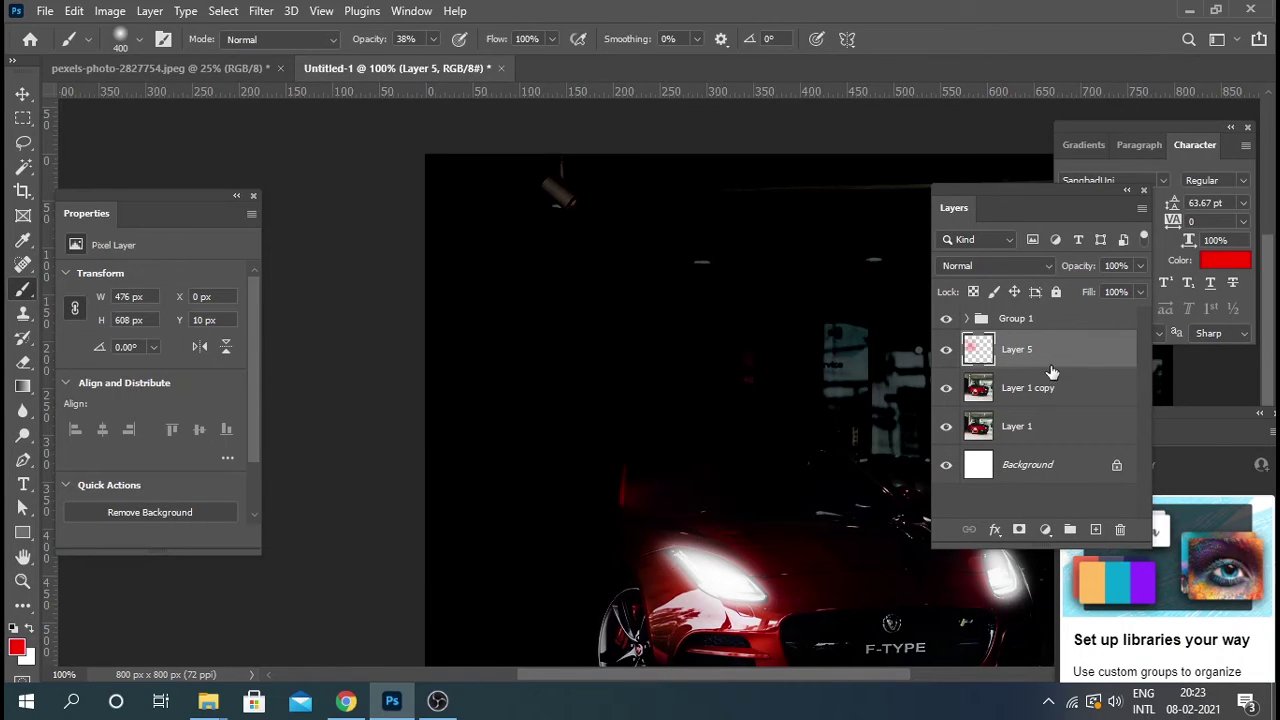
pyautogui.click(946, 318)
pyautogui.moveTo(783, 433)
pyautogui.mouseDown()
pyautogui.moveTo(500, 514)
pyautogui.moveTo(586, 471)
pyautogui.moveTo(500, 543)
pyautogui.moveTo(817, 410)
pyautogui.moveTo(586, 386)
pyautogui.mouseUp()
pyautogui.click(22, 462)
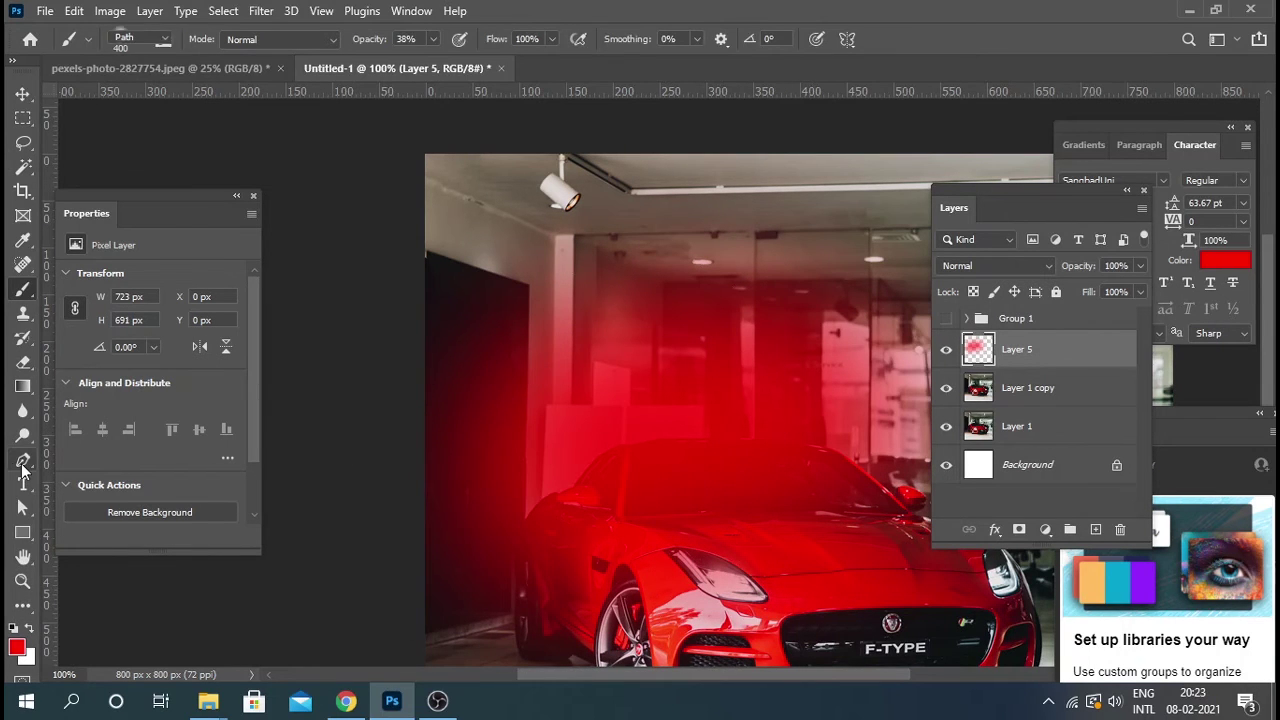
pyautogui.scroll(-5, 600, 387)
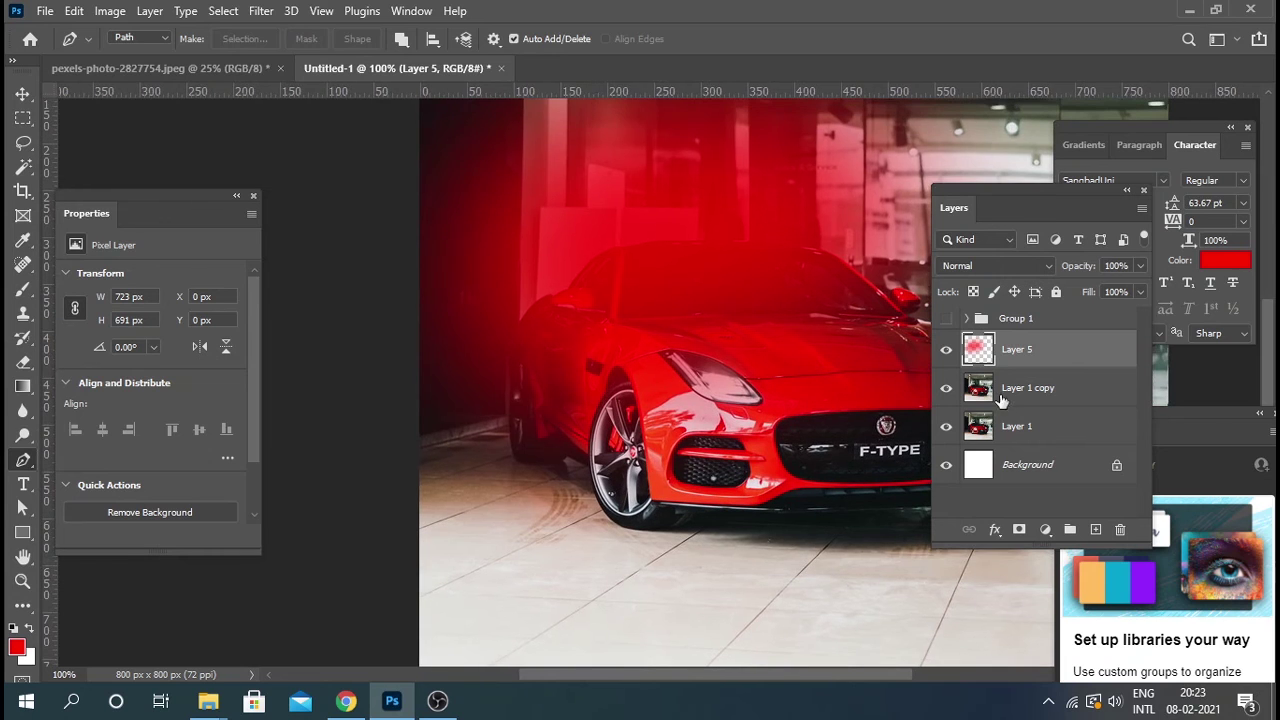
# Duplicate the red glow layer, merge the pair, and set its fill to 55%.
pyautogui.hotkey('ctrl', 'j')
pyautogui.keyDown('shift'); pyautogui.click(1057, 390); pyautogui.keyUp('shift')
pyautogui.rightClick(1057, 390)
pyautogui.click(850, 561)
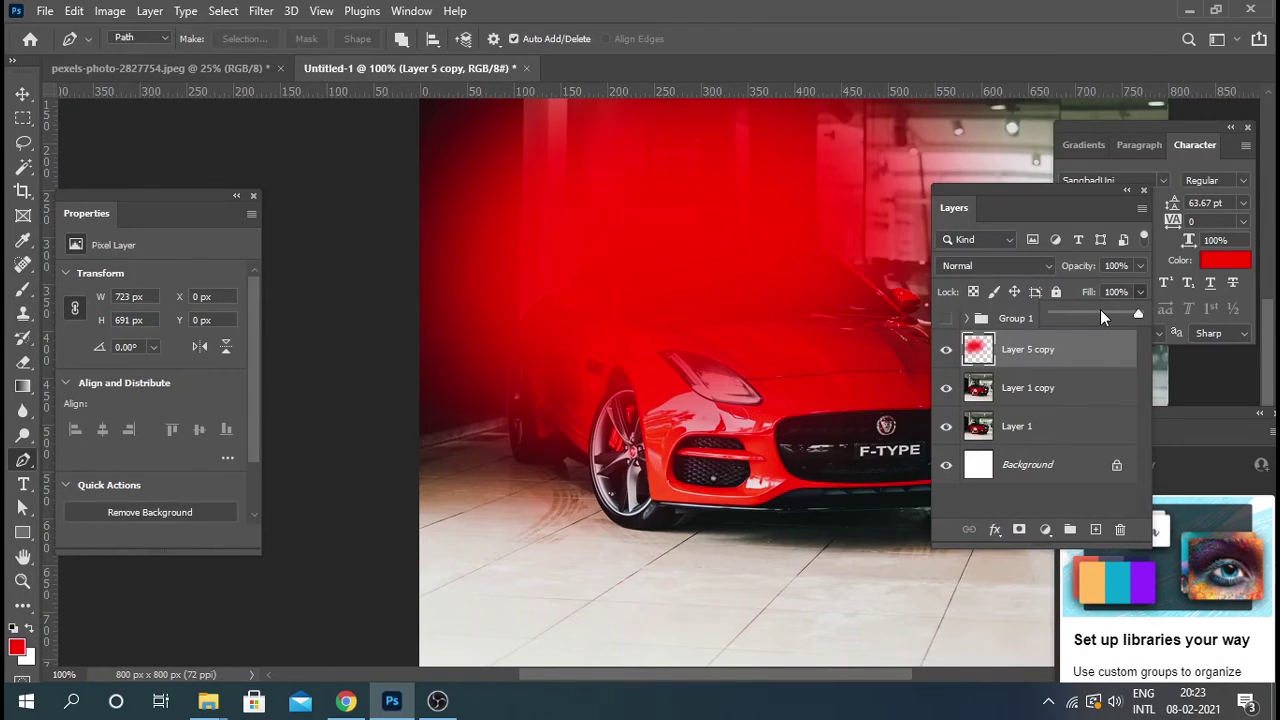
pyautogui.click(1100, 314)
pyautogui.scroll(1, 810, 381)
# Start a Pen path tracing the car's rear edge up toward the roof.
pyautogui.scroll(1, 834, 517)
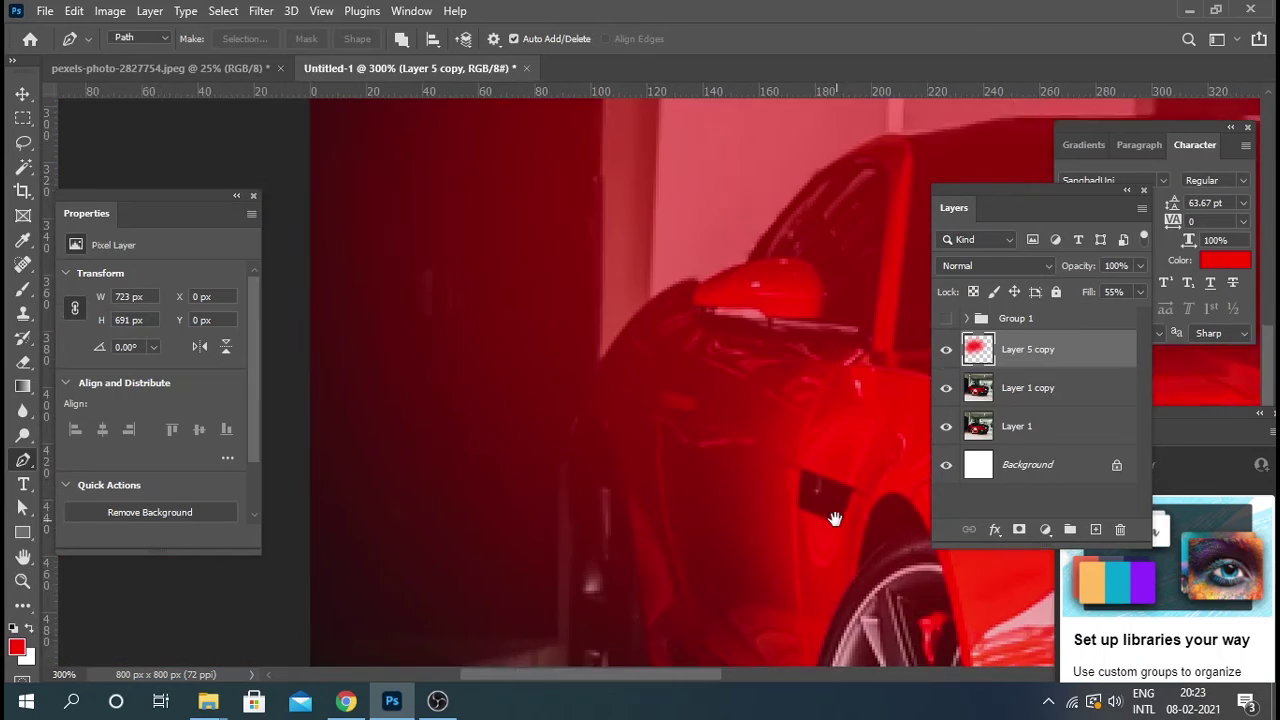
pyautogui.scroll(1, 659, 560)
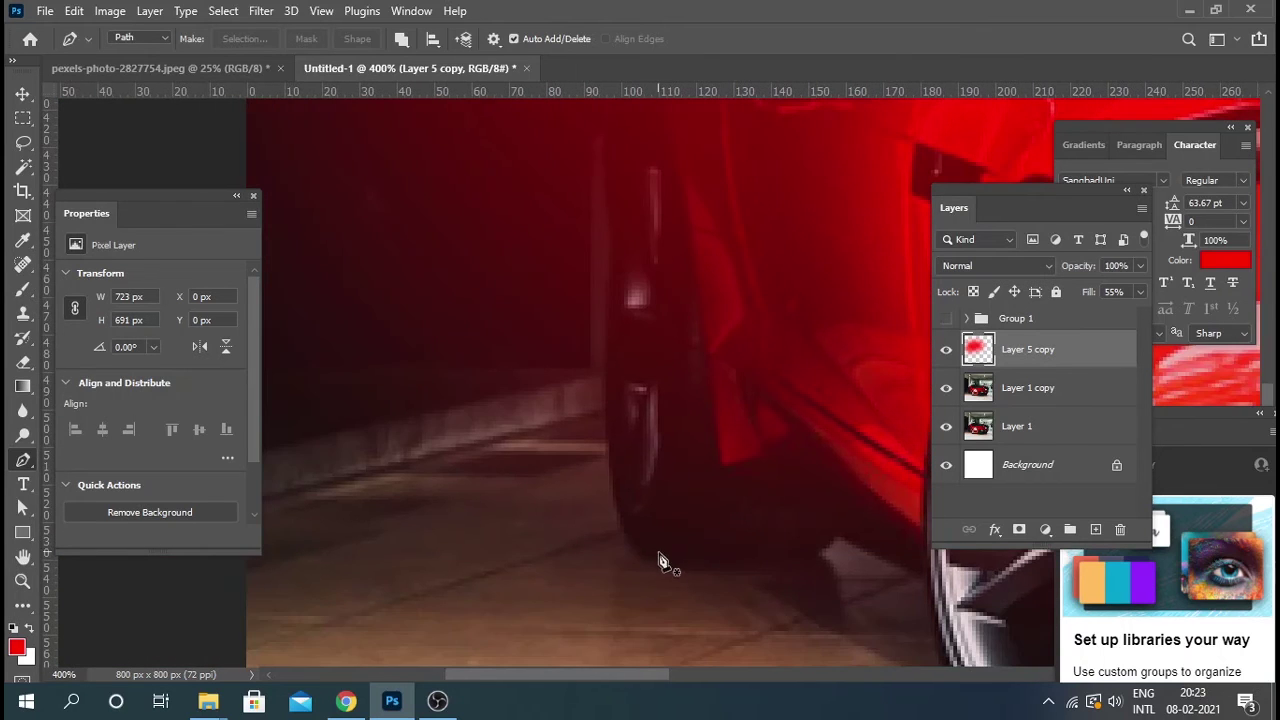
pyautogui.click(666, 563)
pyautogui.click(640, 556)
pyautogui.click(606, 457)
pyautogui.click(606, 413)
pyautogui.click(606, 370)
pyautogui.click(607, 280)
pyautogui.moveTo(614, 251); pyautogui.dragTo(640, 500)
pyautogui.click(631, 444)
pyautogui.click(631, 416)
pyautogui.click(631, 333)
pyautogui.moveTo(684, 216)
pyautogui.mouseDown()
pyautogui.moveTo(703, 190)
pyautogui.moveTo(616, 452)
pyautogui.mouseUp()
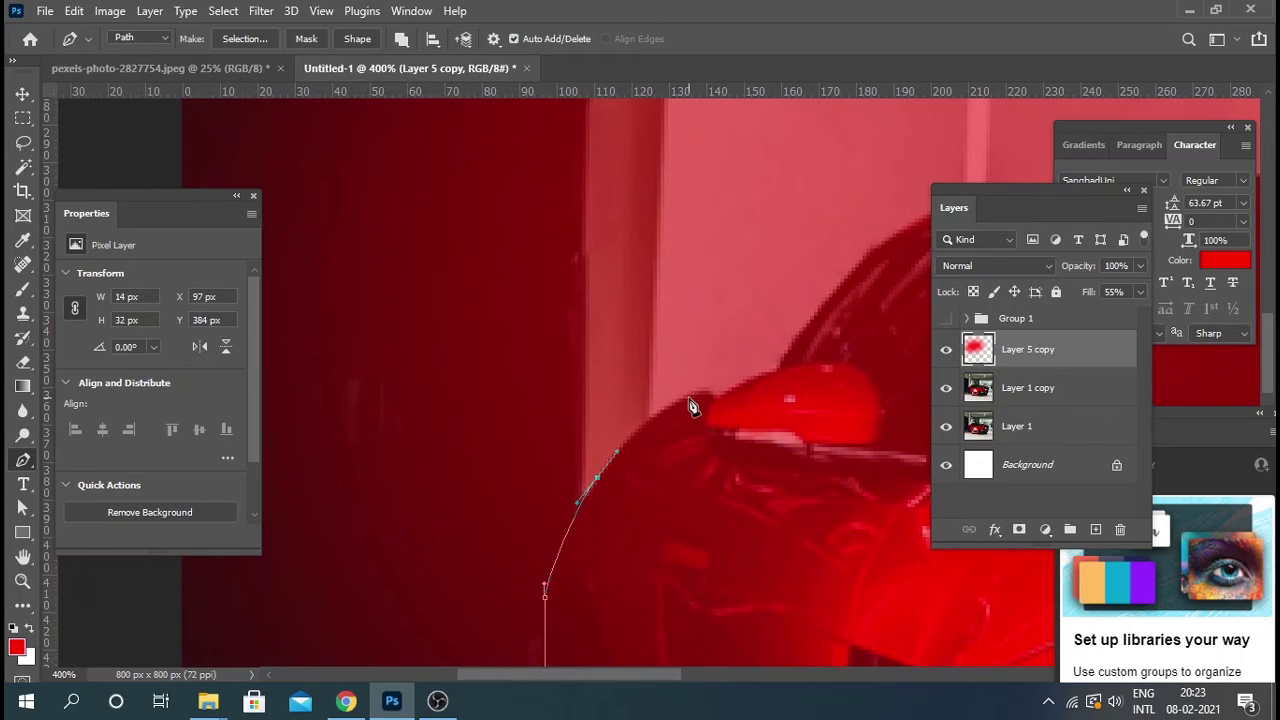
pyautogui.click(716, 394)
pyautogui.moveTo(727, 395)
pyautogui.mouseDown()
pyautogui.moveTo(714, 400)
pyautogui.moveTo(742, 425)
pyautogui.mouseUp()
# Continue the path along the roof, windscreen, side mirror and hood edge.
pyautogui.moveTo(771, 417); pyautogui.dragTo(676, 447)
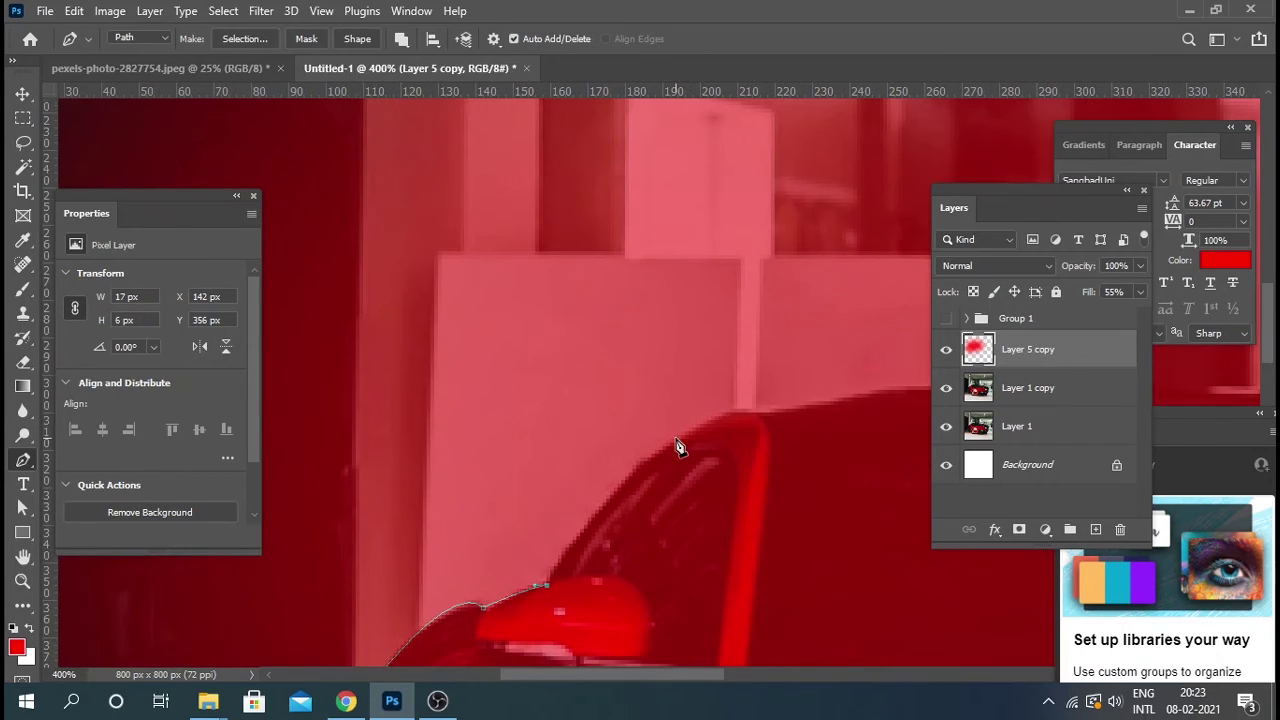
pyautogui.moveTo(730, 416); pyautogui.dragTo(822, 408)
pyautogui.click(758, 418)
pyautogui.moveTo(858, 480); pyautogui.dragTo(541, 490)
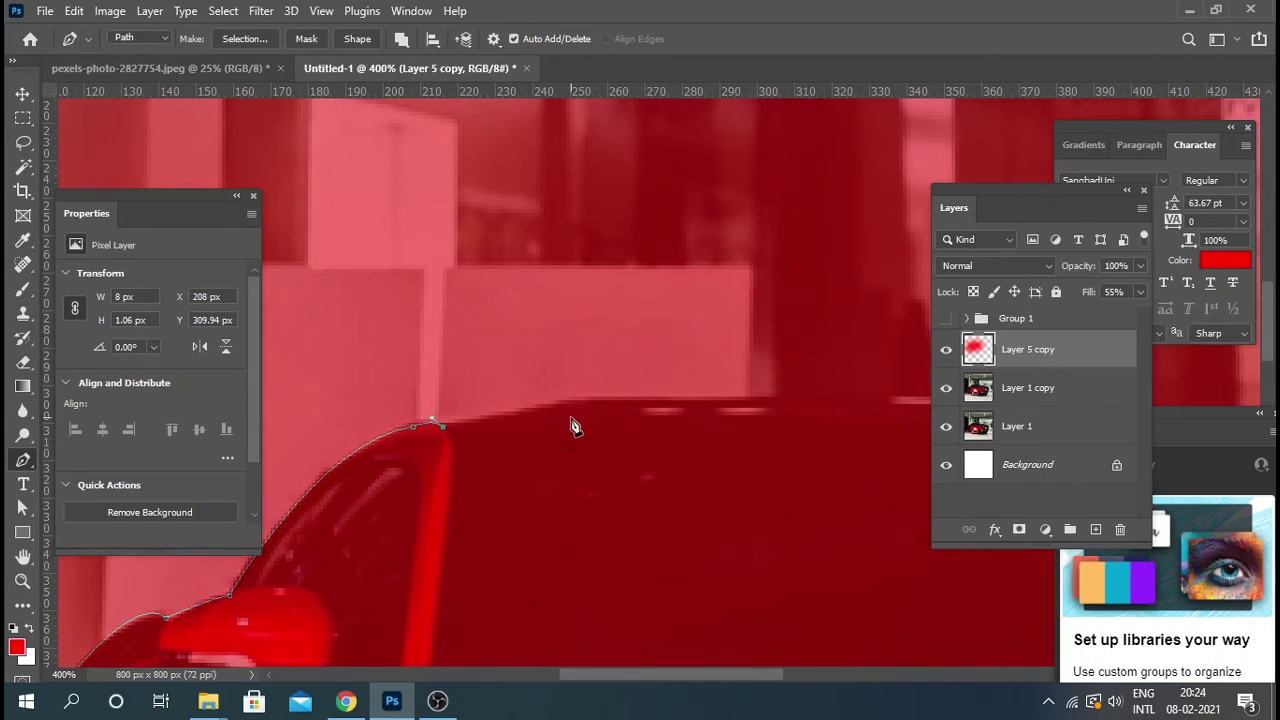
pyautogui.moveTo(617, 397); pyautogui.dragTo(580, 412)
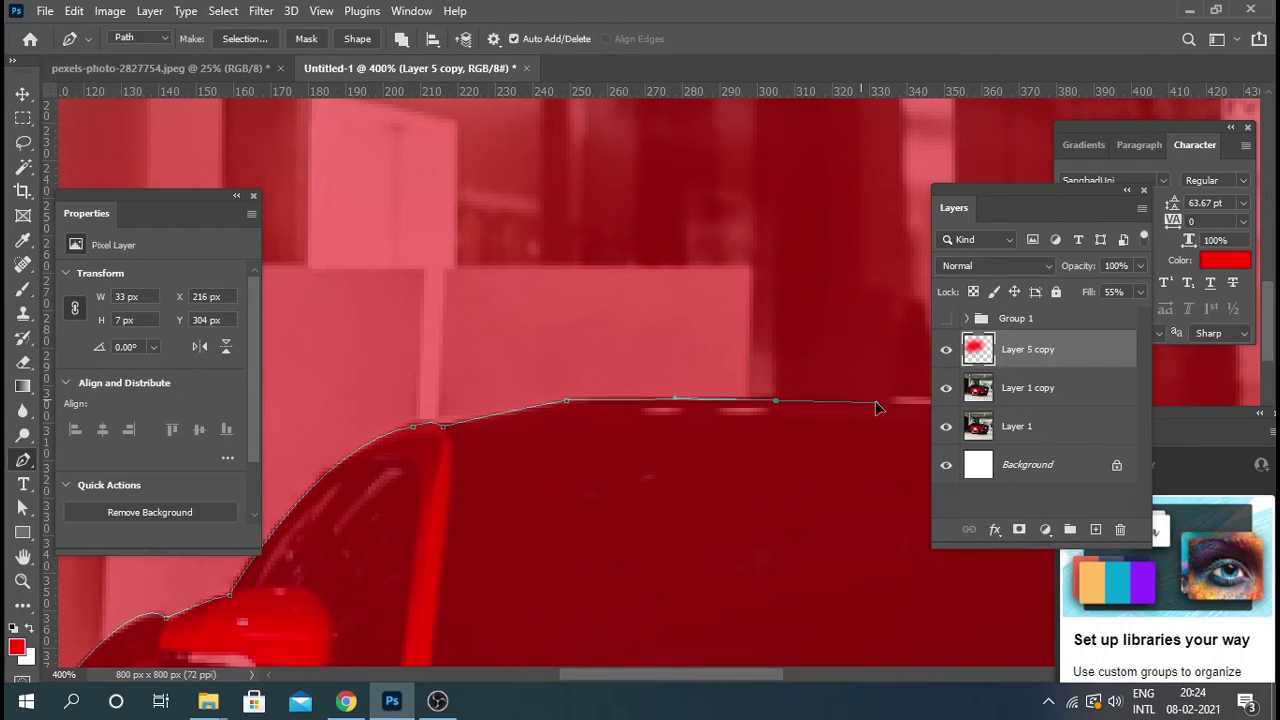
pyautogui.moveTo(777, 443); pyautogui.dragTo(555, 478)
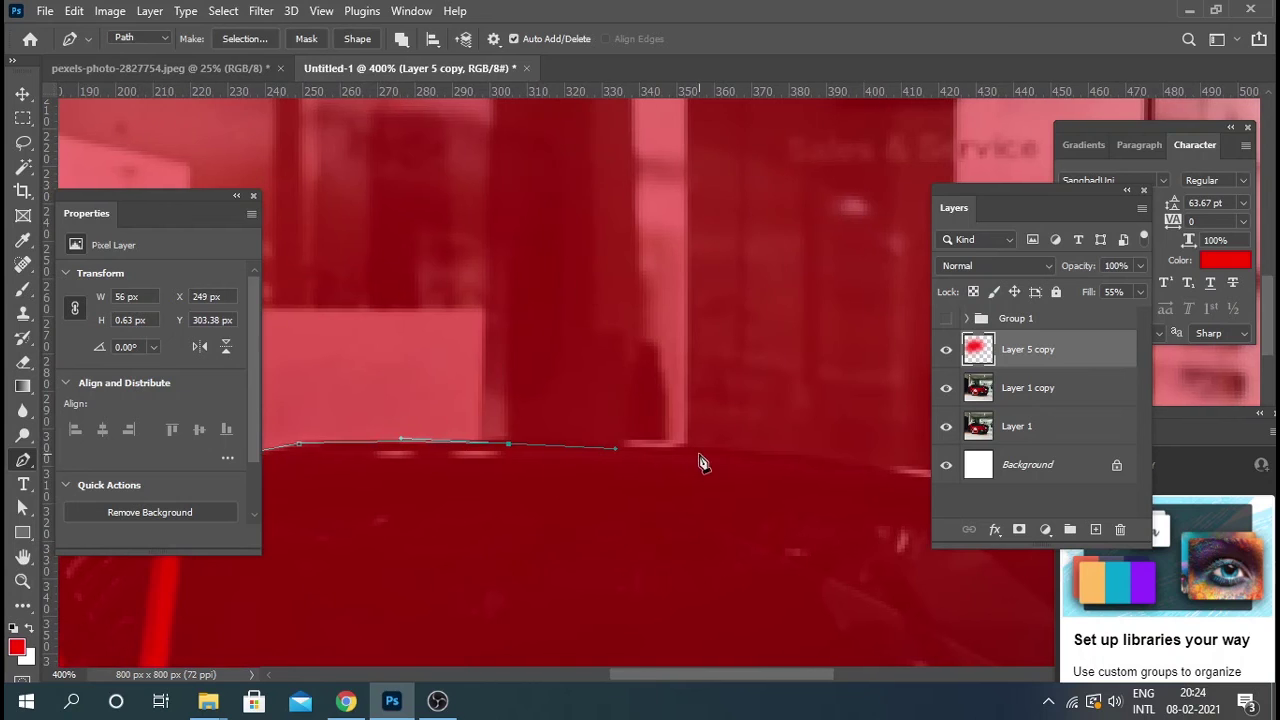
pyautogui.click(620, 445)
pyautogui.moveTo(907, 477)
pyautogui.mouseDown()
pyautogui.moveTo(712, 420)
pyautogui.moveTo(899, 449)
pyautogui.moveTo(882, 487)
pyautogui.moveTo(697, 437)
pyautogui.mouseUp()
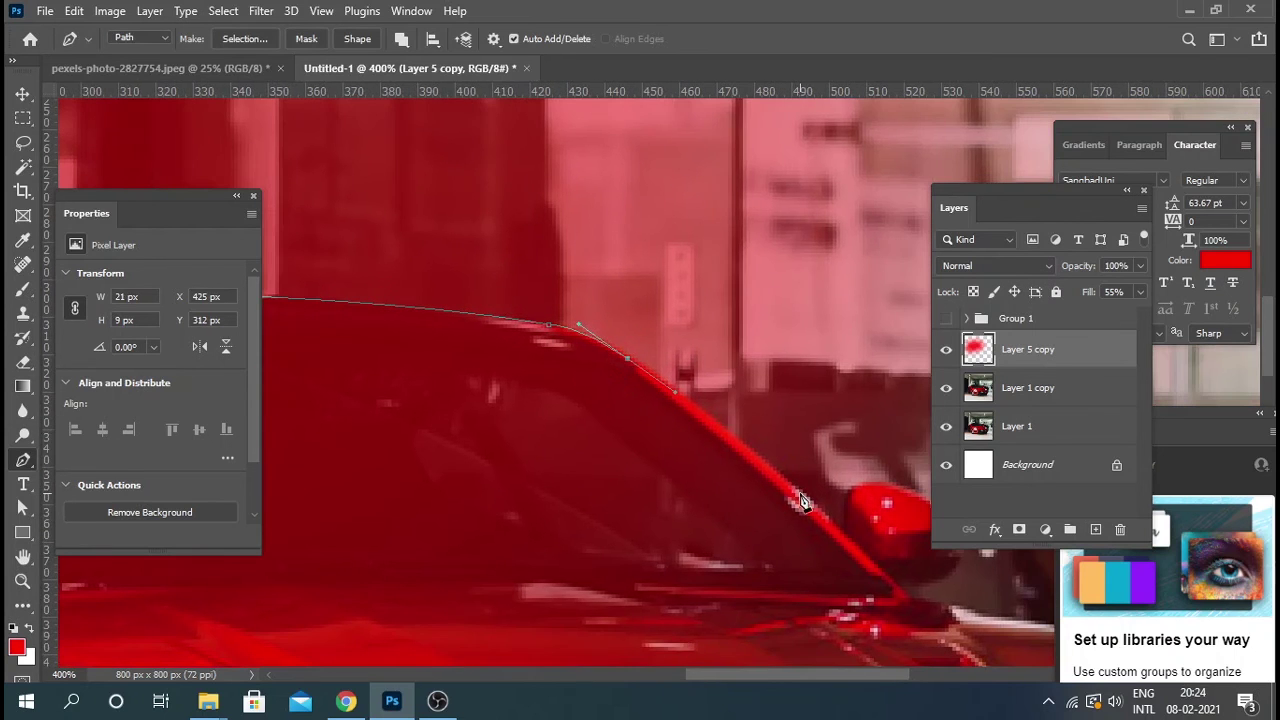
pyautogui.click(848, 534)
pyautogui.moveTo(866, 481); pyautogui.dragTo(656, 384)
pyautogui.moveTo(755, 443)
pyautogui.mouseDown()
pyautogui.moveTo(768, 489)
pyautogui.moveTo(634, 493)
pyautogui.moveTo(748, 512)
pyautogui.moveTo(464, 380)
pyautogui.mouseUp()
pyautogui.click(697, 493)
pyautogui.moveTo(716, 464); pyautogui.dragTo(789, 537)
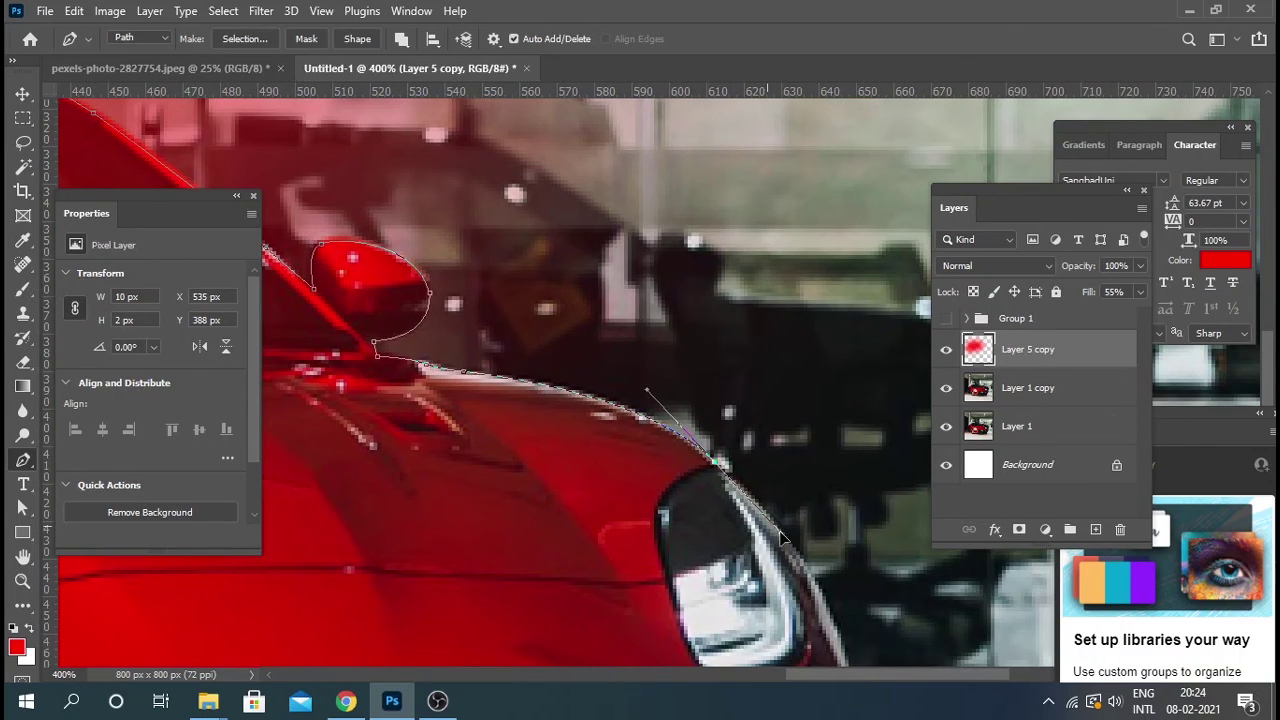
pyautogui.keyDown('alt'); pyautogui.click(716, 464); pyautogui.keyUp('alt')
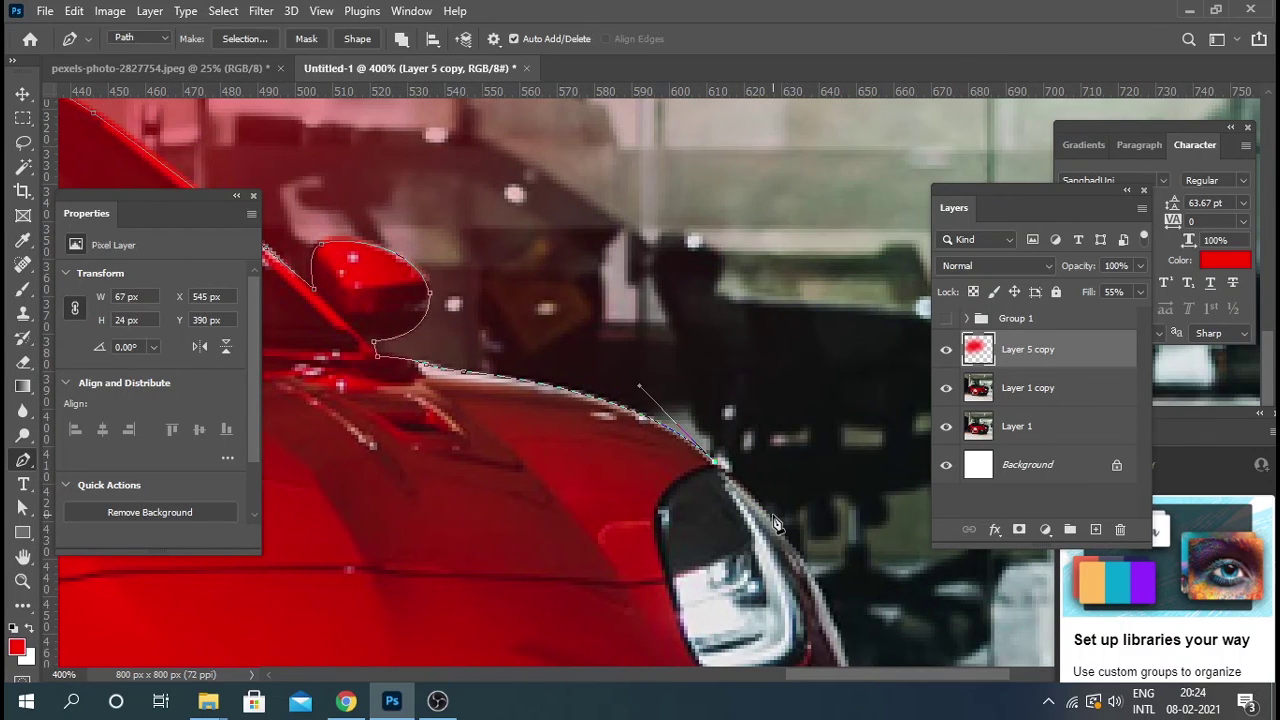
# Extend the path past the car's front, around the canvas edges, and close it.
pyautogui.scroll(-5, 776, 525)
pyautogui.click(797, 465)
pyautogui.click(872, 467)
pyautogui.click(876, 177)
pyautogui.click(446, 157)
pyautogui.click(400, 593)
pyautogui.click(523, 590)
pyautogui.click(523, 448)
# Mask Layer 5 copy with the car selection and move it above the now-visible Group 1.
pyautogui.hotkey('ctrl', 'Return')
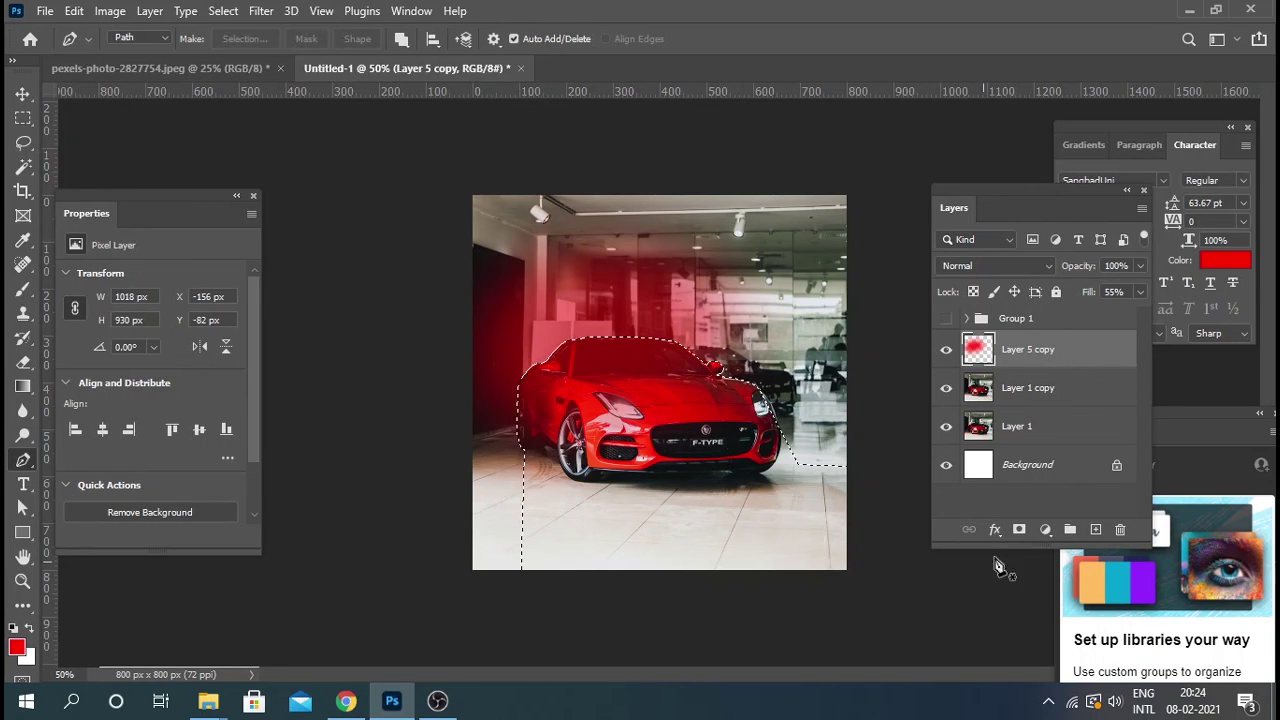
pyautogui.click(1019, 529)
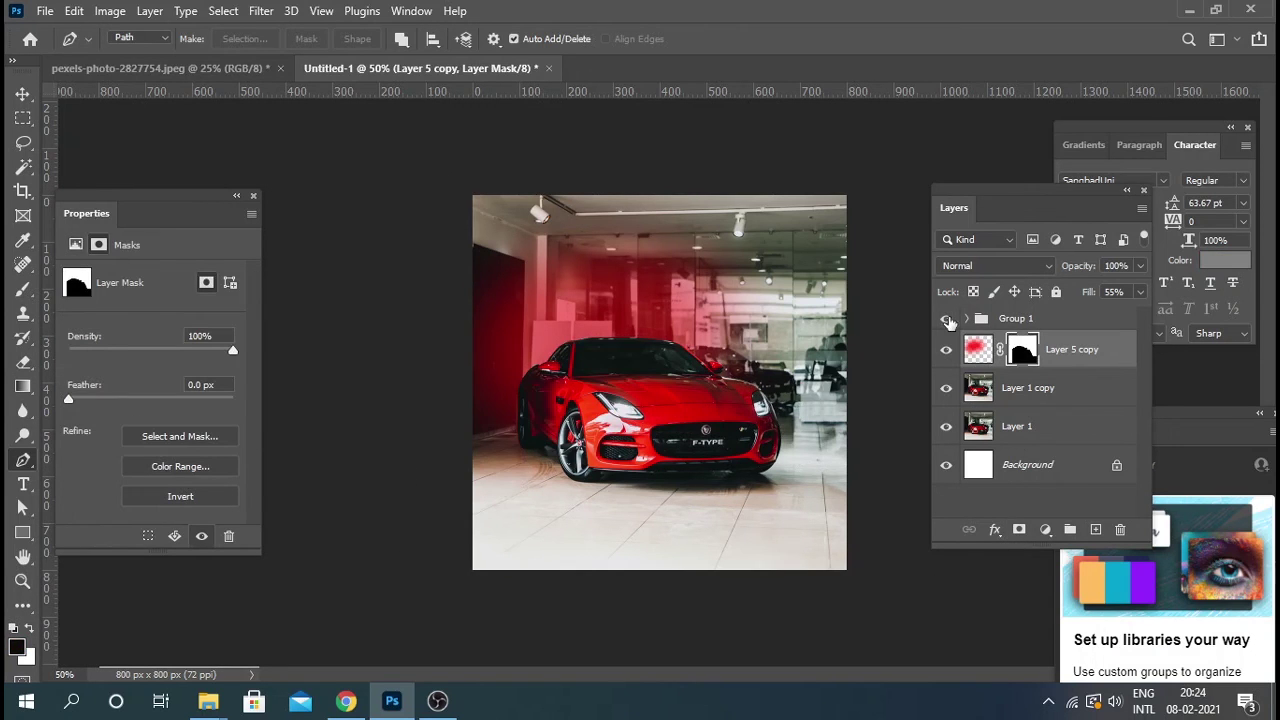
pyautogui.click(946, 318)
pyautogui.moveTo(1088, 358); pyautogui.dragTo(1082, 310)
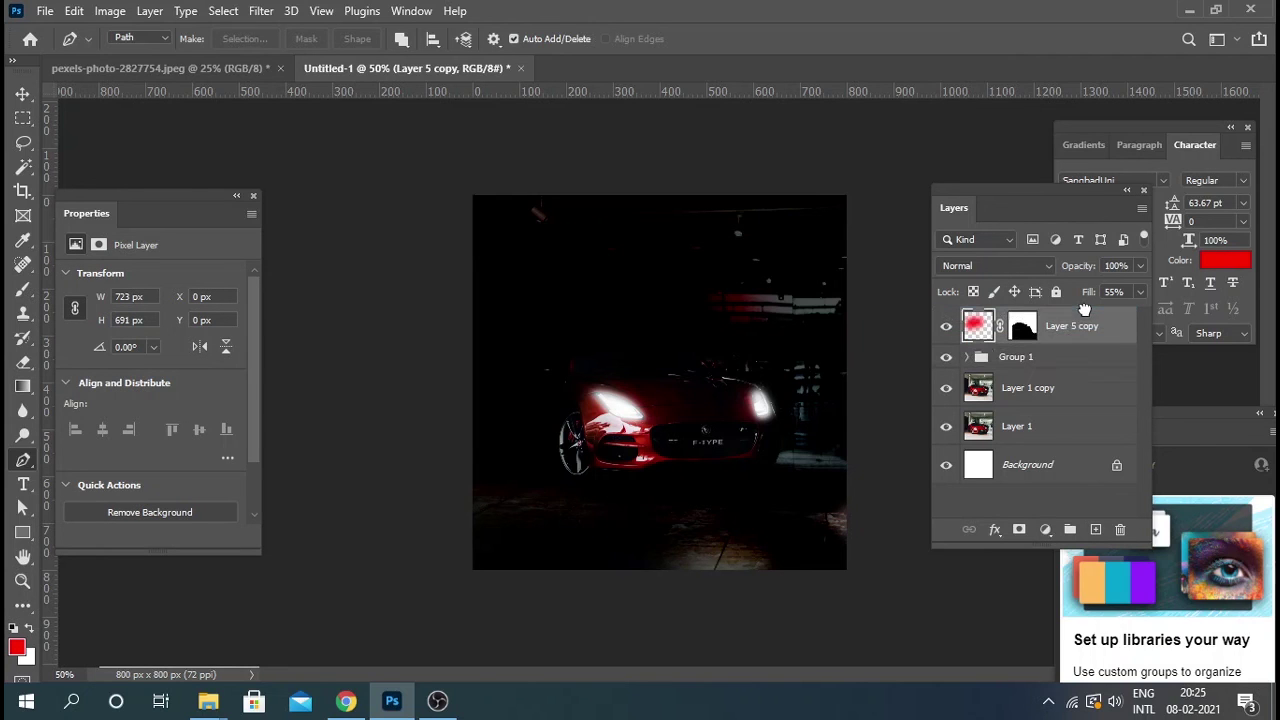
# Try Overlay, Normal and neighbouring blend modes on Layer 5 copy, ending on Hard Mix.
pyautogui.click(994, 268)
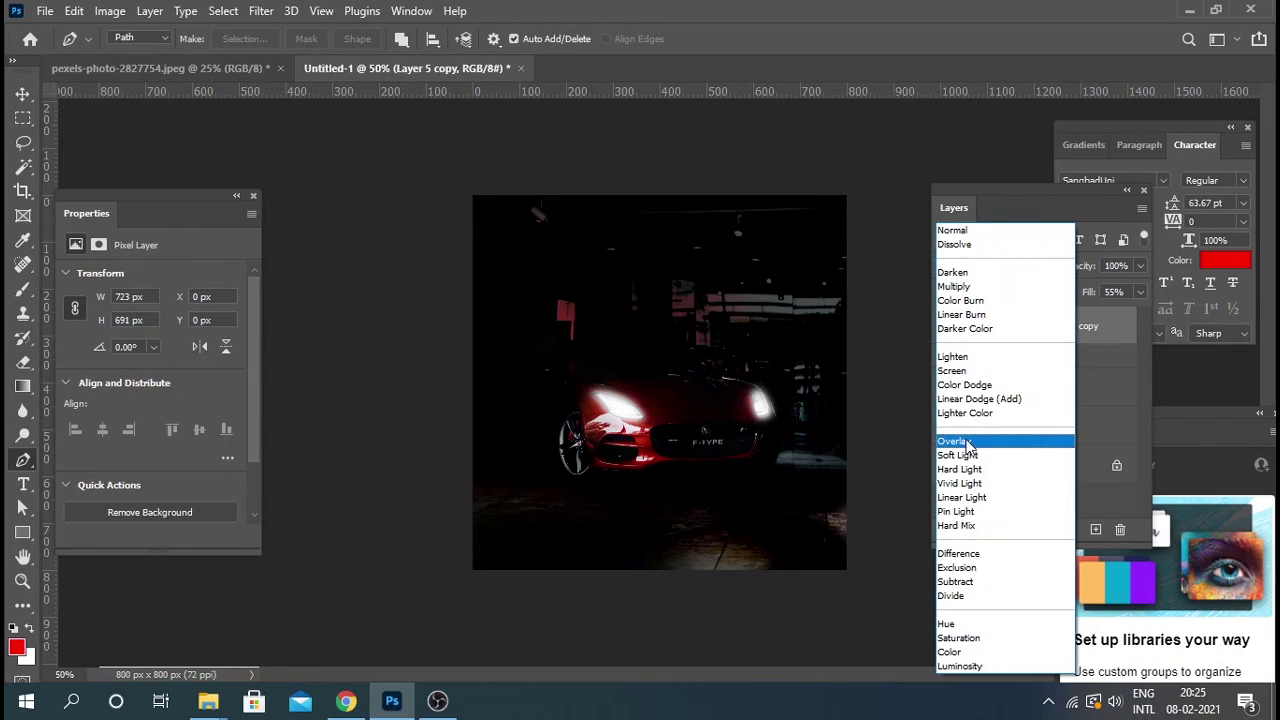
pyautogui.click(960, 441)
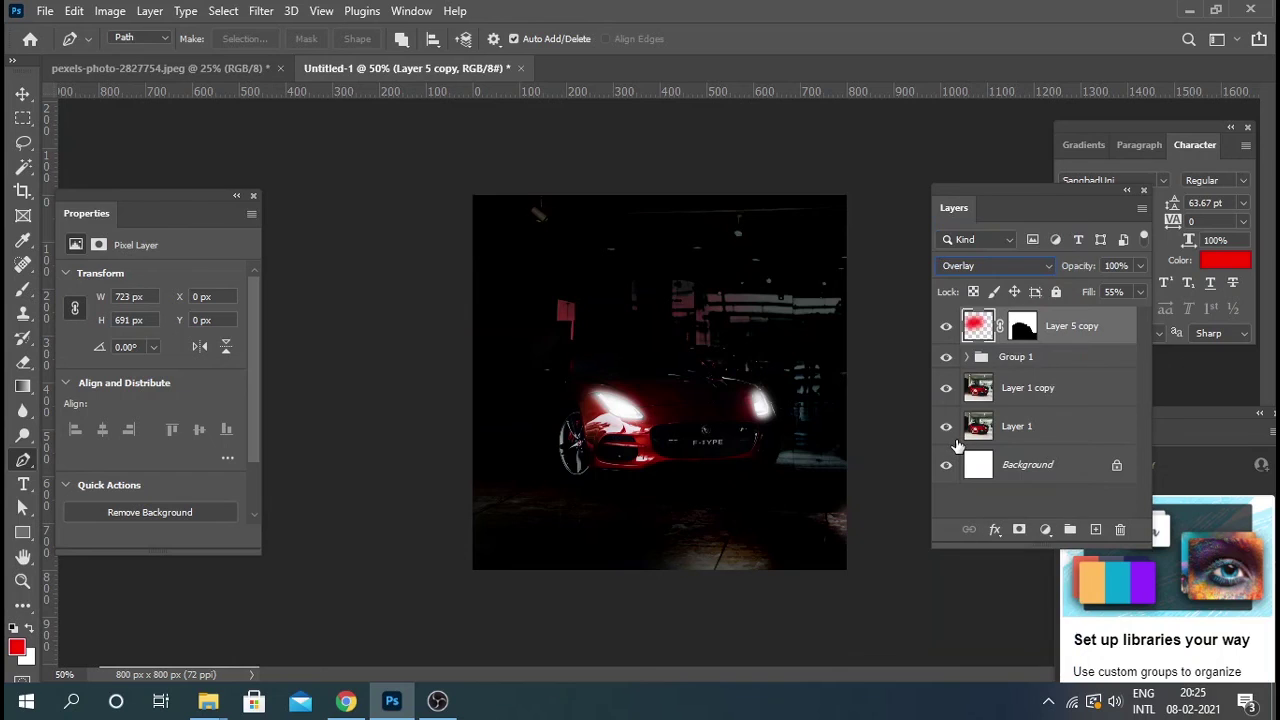
pyautogui.click(996, 271)
pyautogui.click(989, 232)
pyautogui.press('Down')
pyautogui.press('Down')
pyautogui.press('Down')
pyautogui.press('Down')
pyautogui.press('Down')
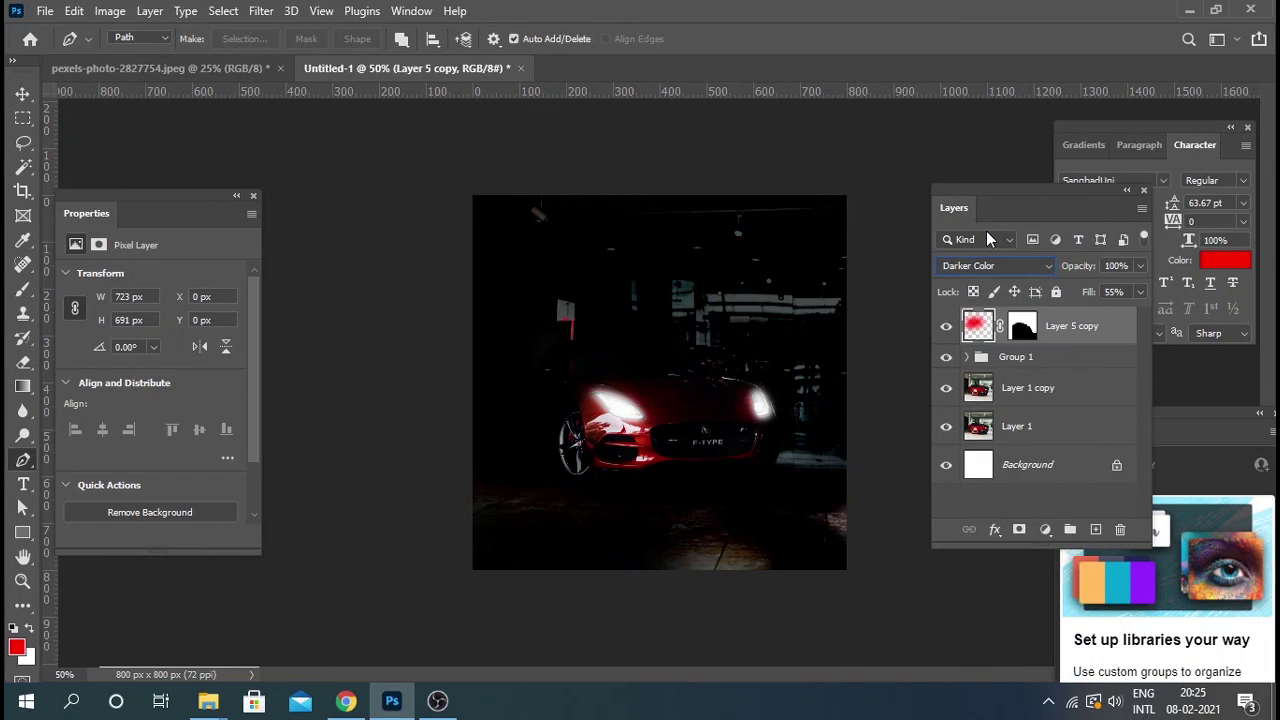
pyautogui.press('Up')
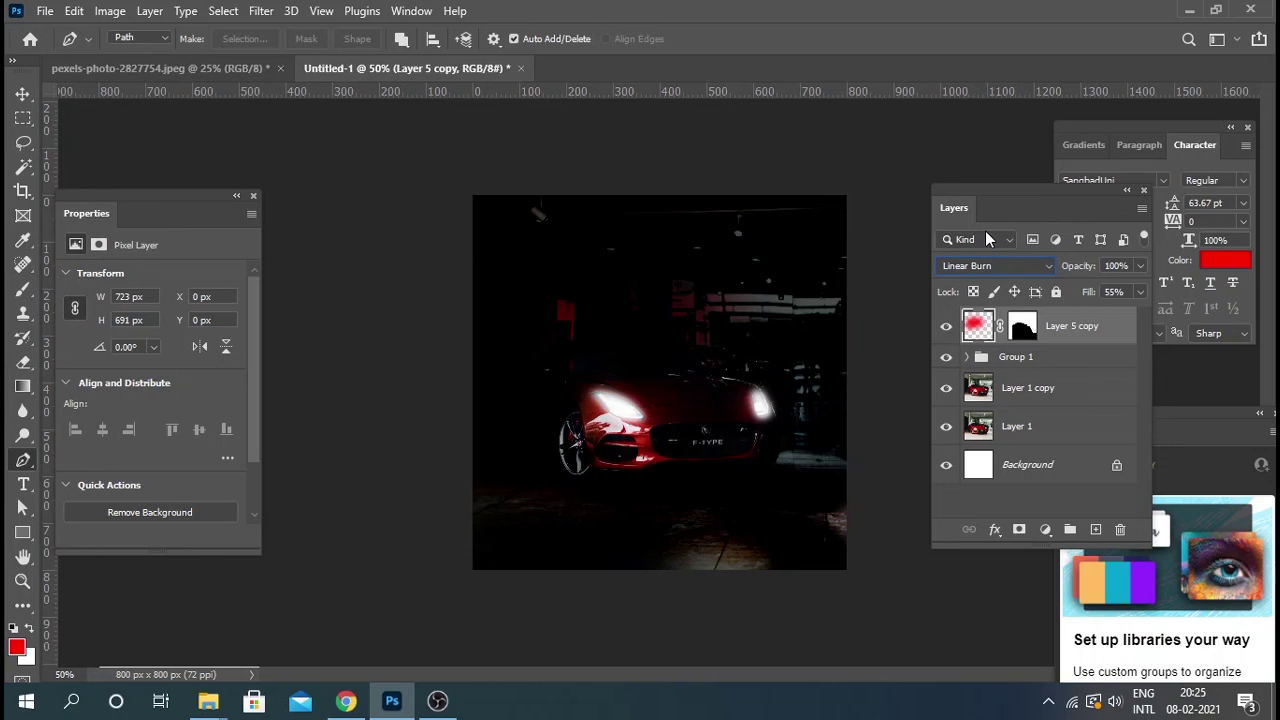
pyautogui.press('Down')
pyautogui.press('Down')
pyautogui.press('Down')
pyautogui.press('Down')
pyautogui.press('Down')
pyautogui.press('Down')
pyautogui.press('Down')
pyautogui.press('Down')
pyautogui.press('Down')
pyautogui.press('Down')
pyautogui.press('Down')
pyautogui.press('Down')
pyautogui.press('Down')
pyautogui.press('Down')
pyautogui.press('Down')
pyautogui.press('Down')
pyautogui.press('Down')
pyautogui.press('Up')
pyautogui.press('Up')
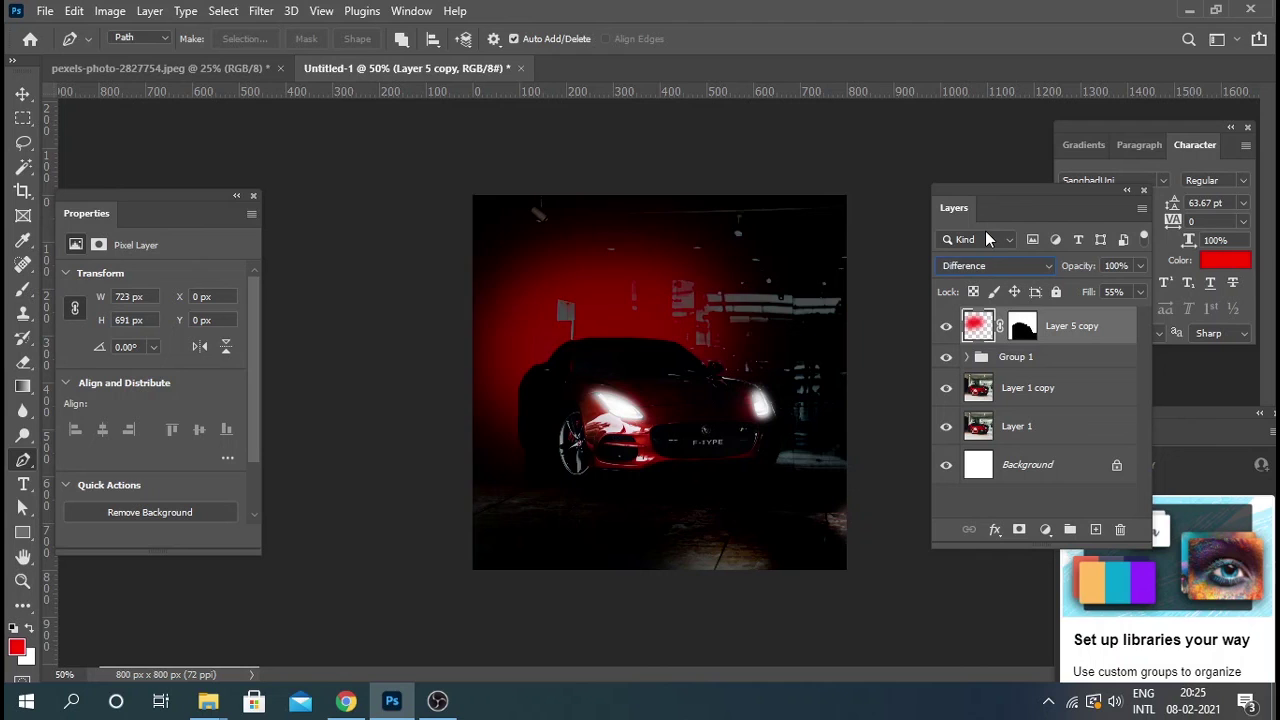
pyautogui.press('Up')
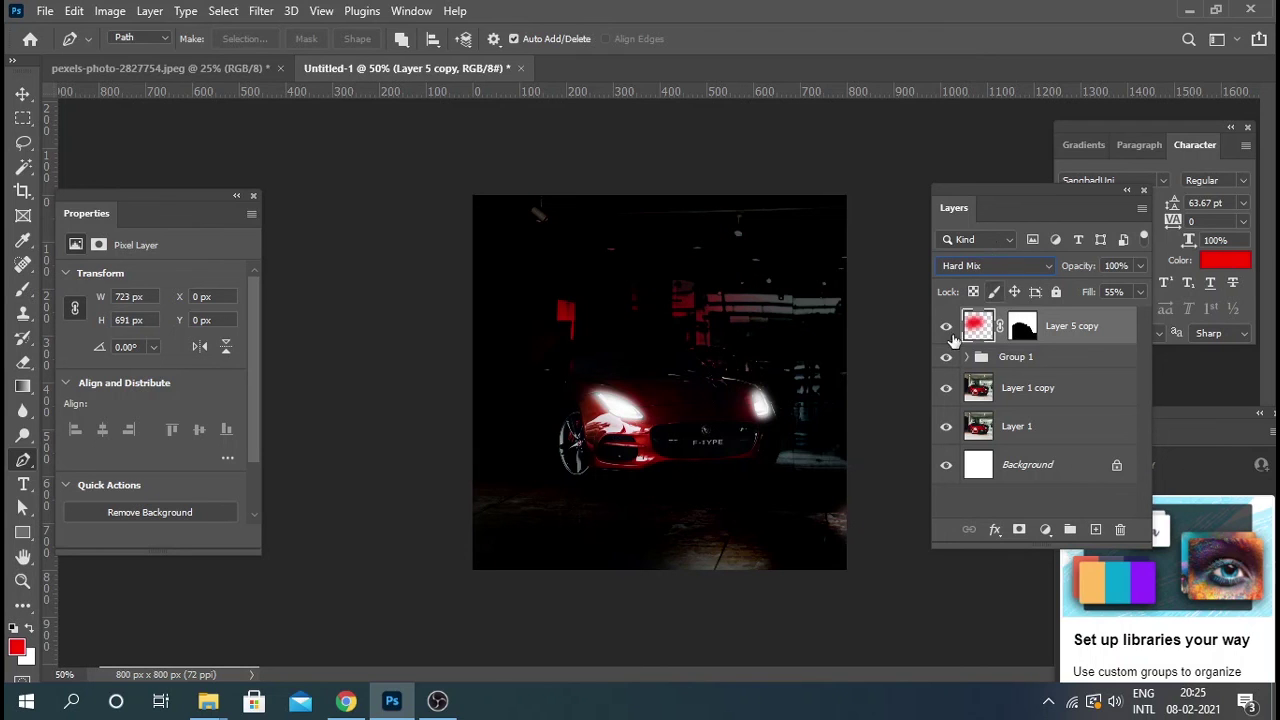
# Add a new layer above Group 1 and paint a white 600-px soft glow left of the car.
pyautogui.click(1072, 358)
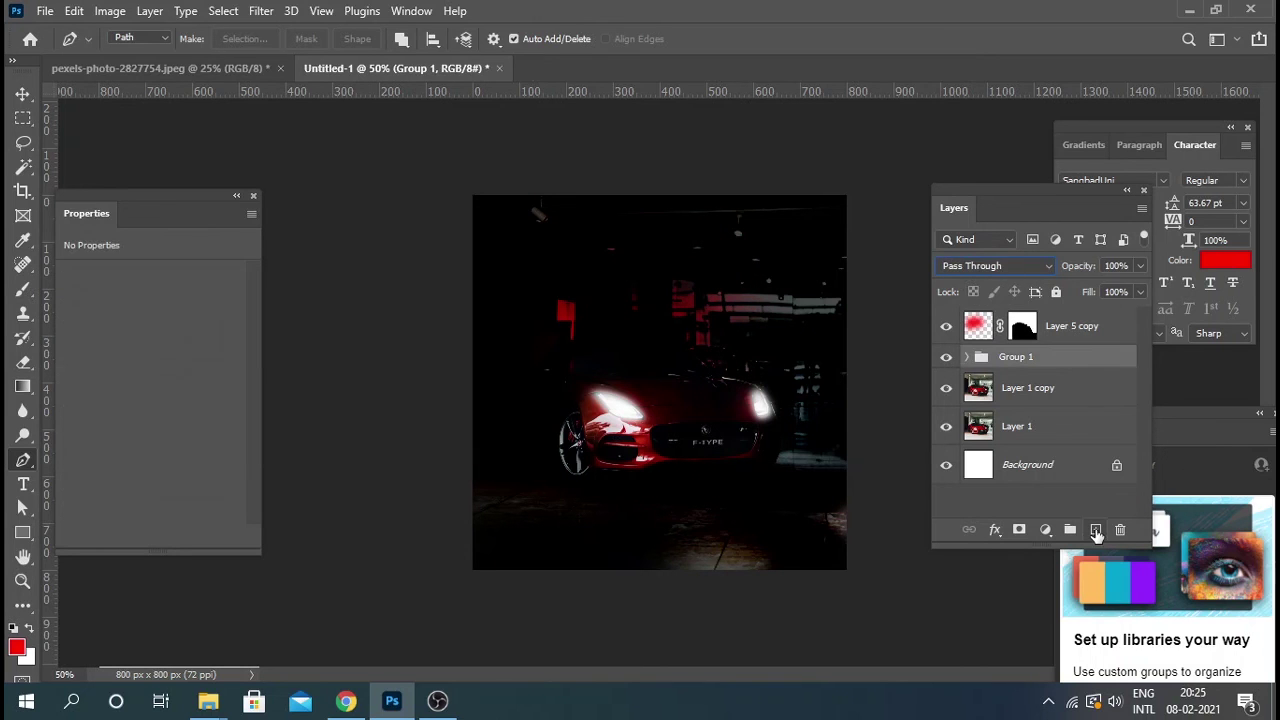
pyautogui.click(1096, 529)
pyautogui.click(22, 290)
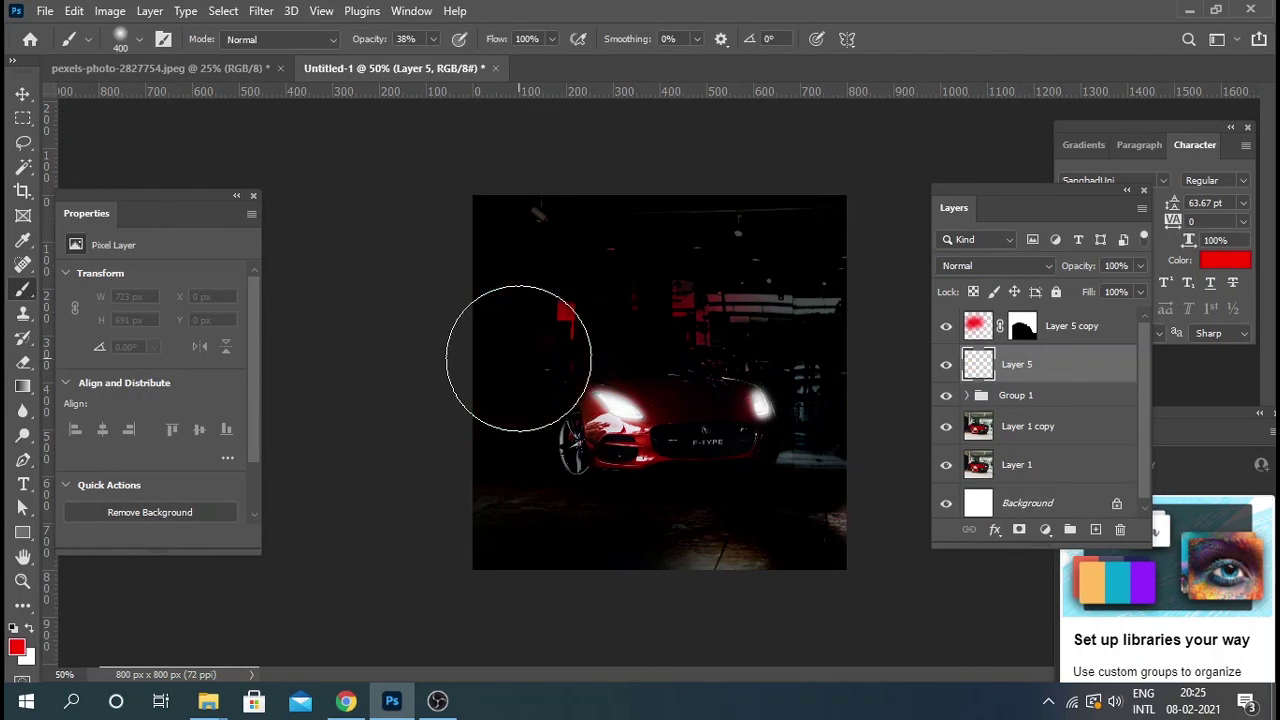
pyautogui.press('x')
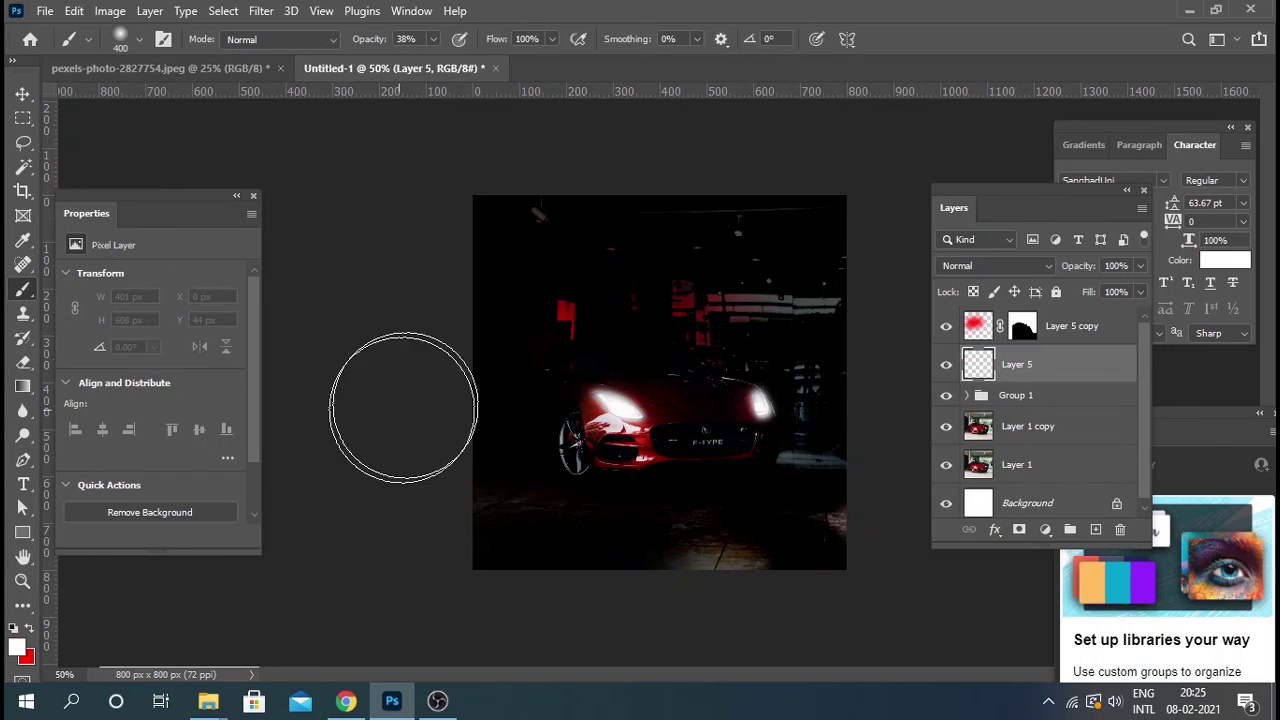
pyautogui.press(']')
pyautogui.press(']')
pyautogui.click(530, 347)
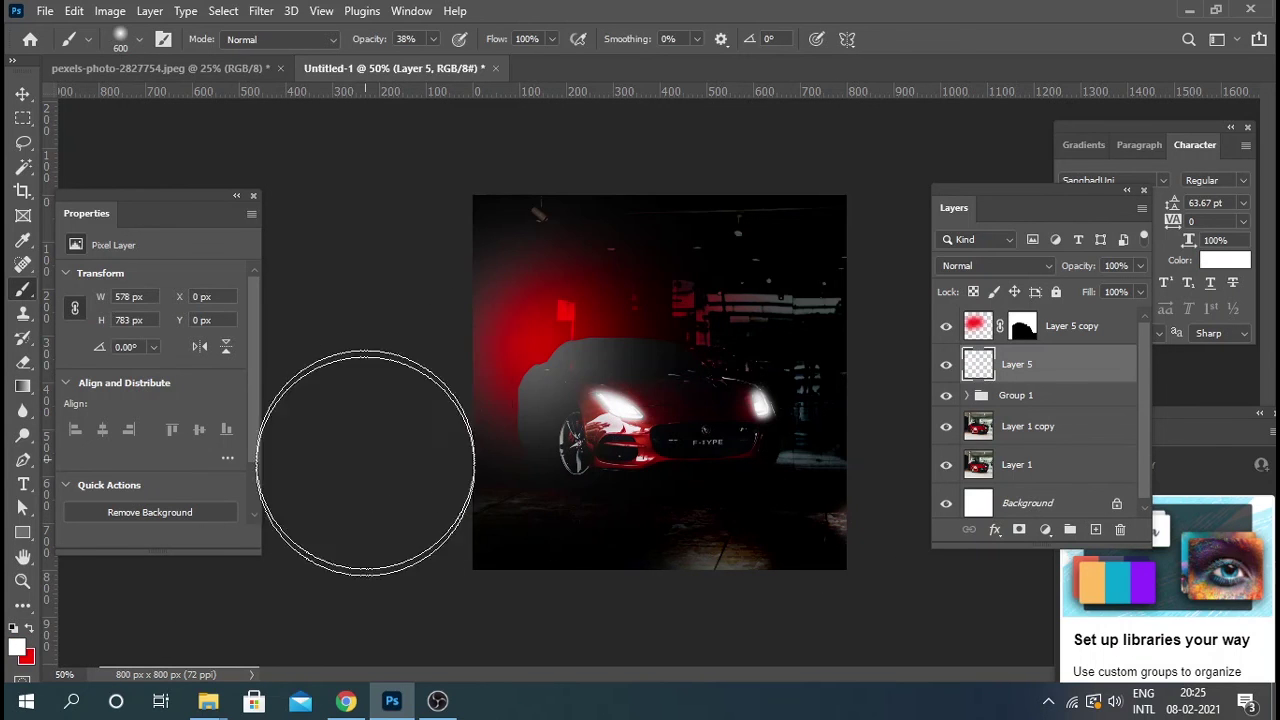
# Mask the new layer to the car outline and keep it on Normal blending.
pyautogui.keyDown('ctrl'); pyautogui.click(1021, 330); pyautogui.keyUp('ctrl')
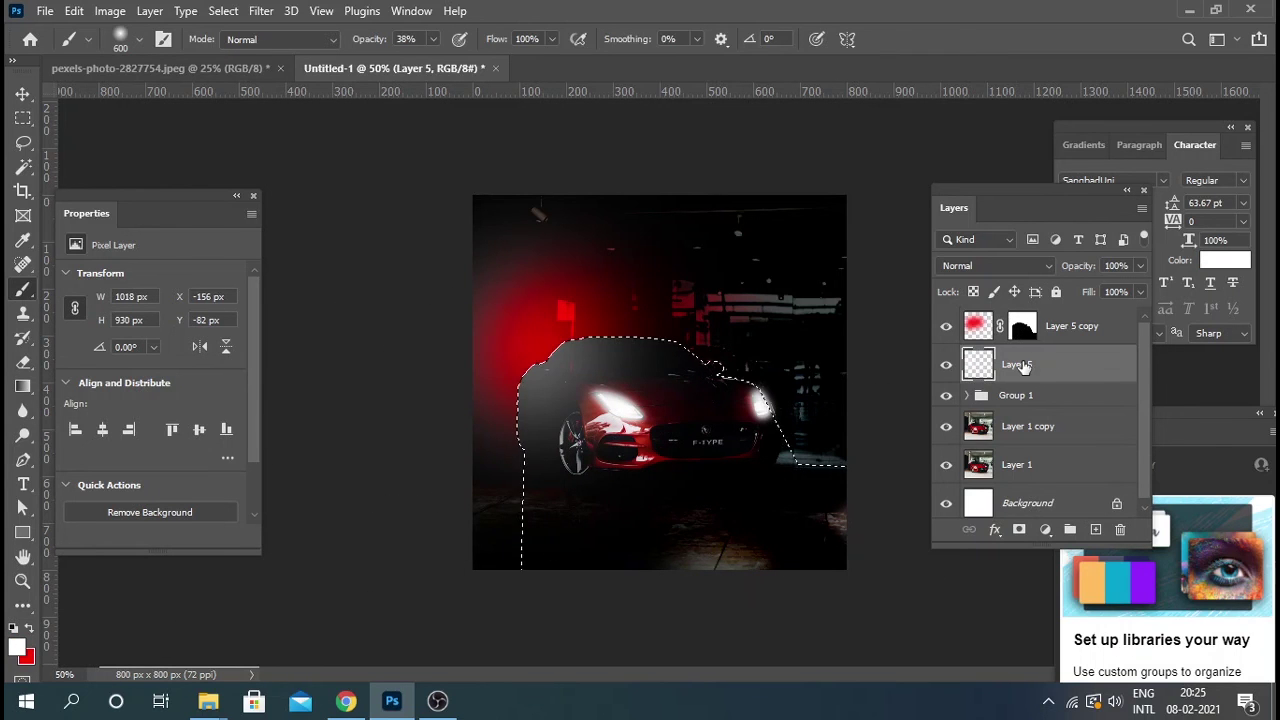
pyautogui.click(1019, 530)
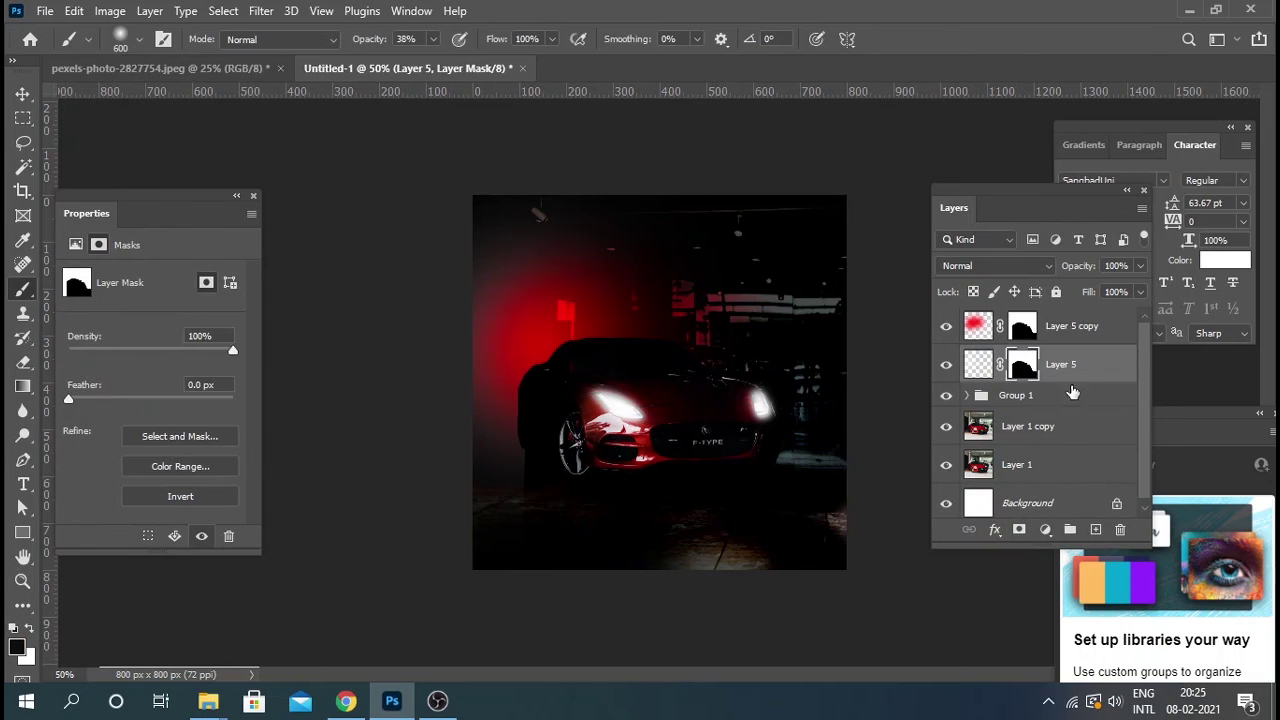
pyautogui.click(978, 364)
pyautogui.click(983, 265)
pyautogui.click(988, 235)
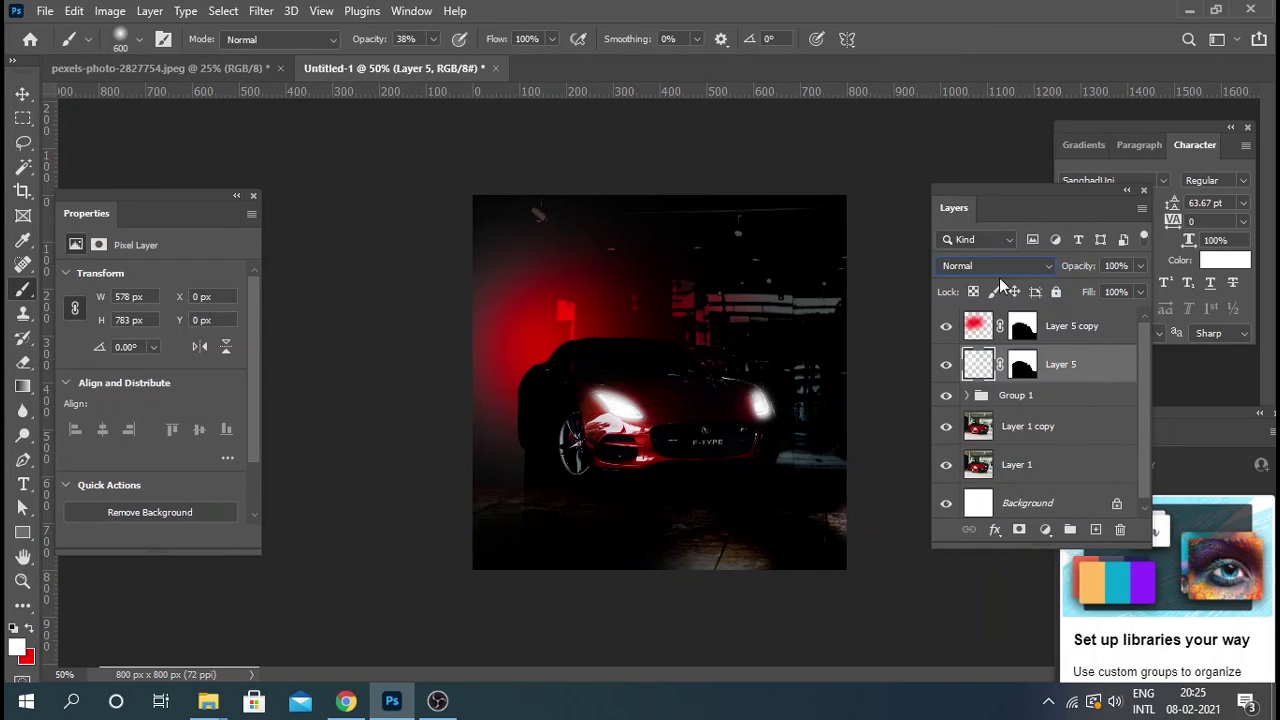
# Cycle the white glow layer through Dissolve, Multiply and on to Hard Light.
pyautogui.press('Down')
pyautogui.click(948, 332)
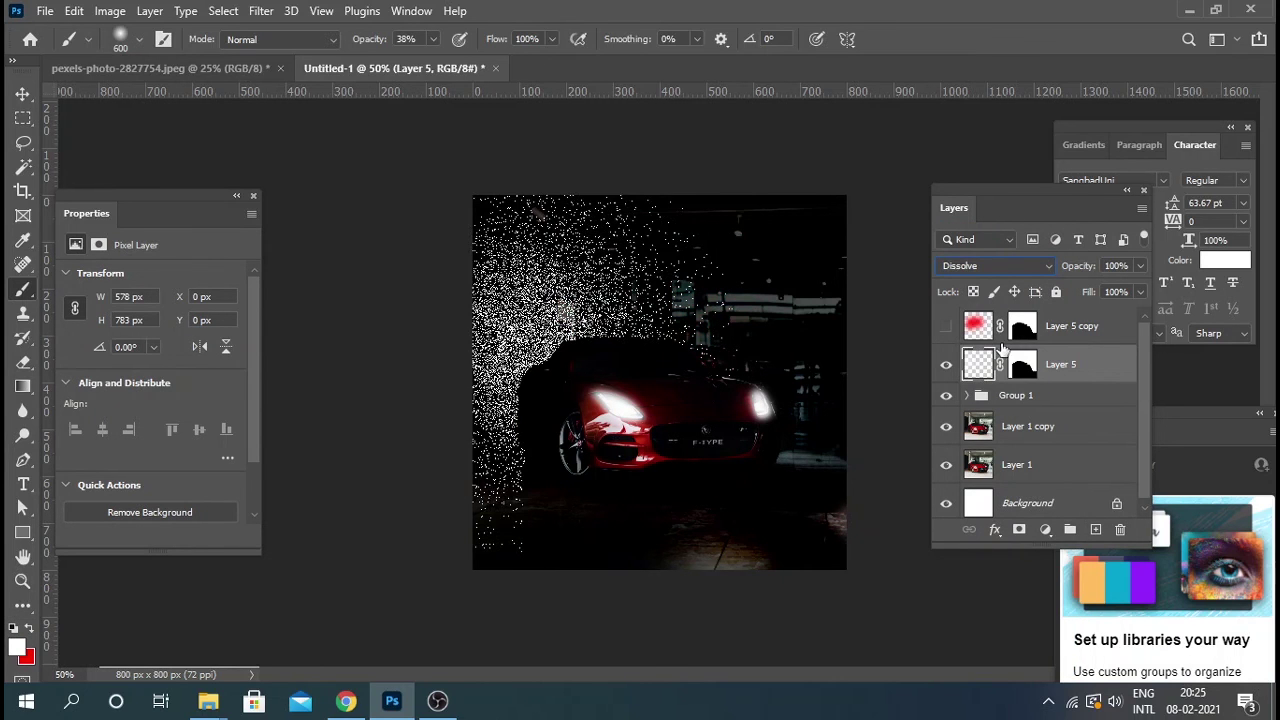
pyautogui.press('Down')
pyautogui.press('Down')
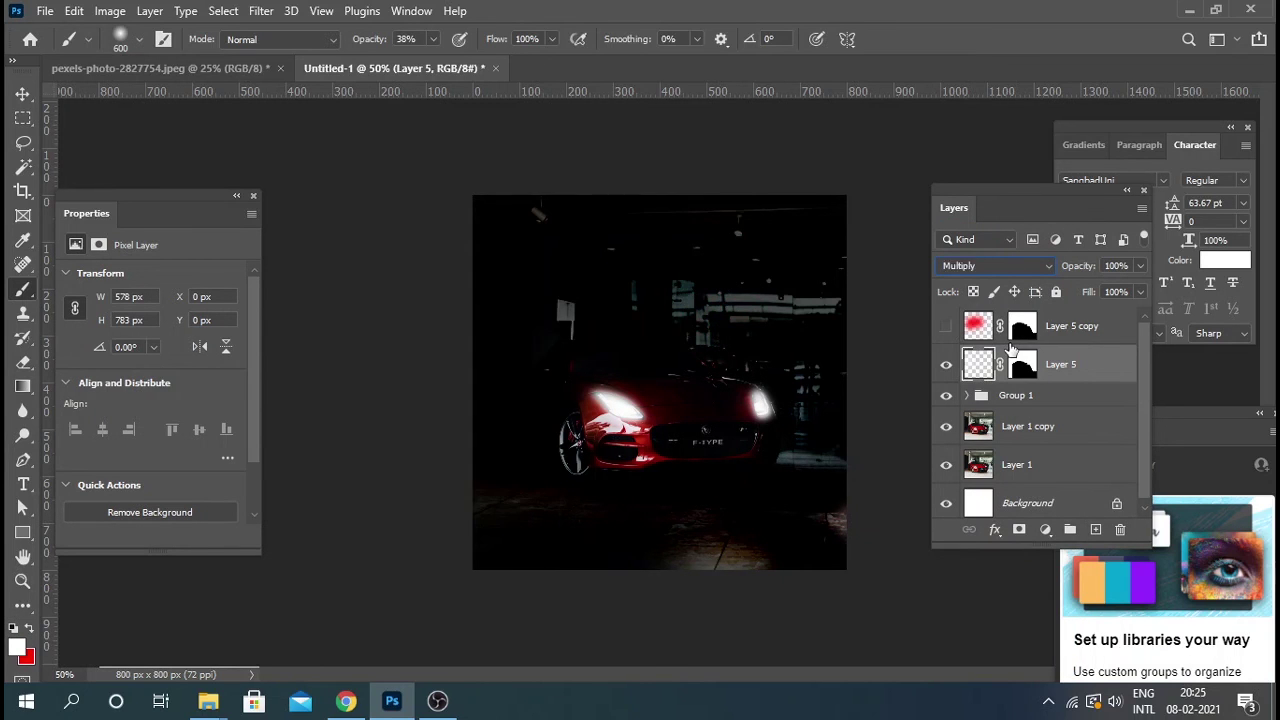
pyautogui.press('Down')
pyautogui.press('Down')
pyautogui.press('Down')
pyautogui.press('Down')
pyautogui.press('Down')
pyautogui.press('Down')
pyautogui.press('Down')
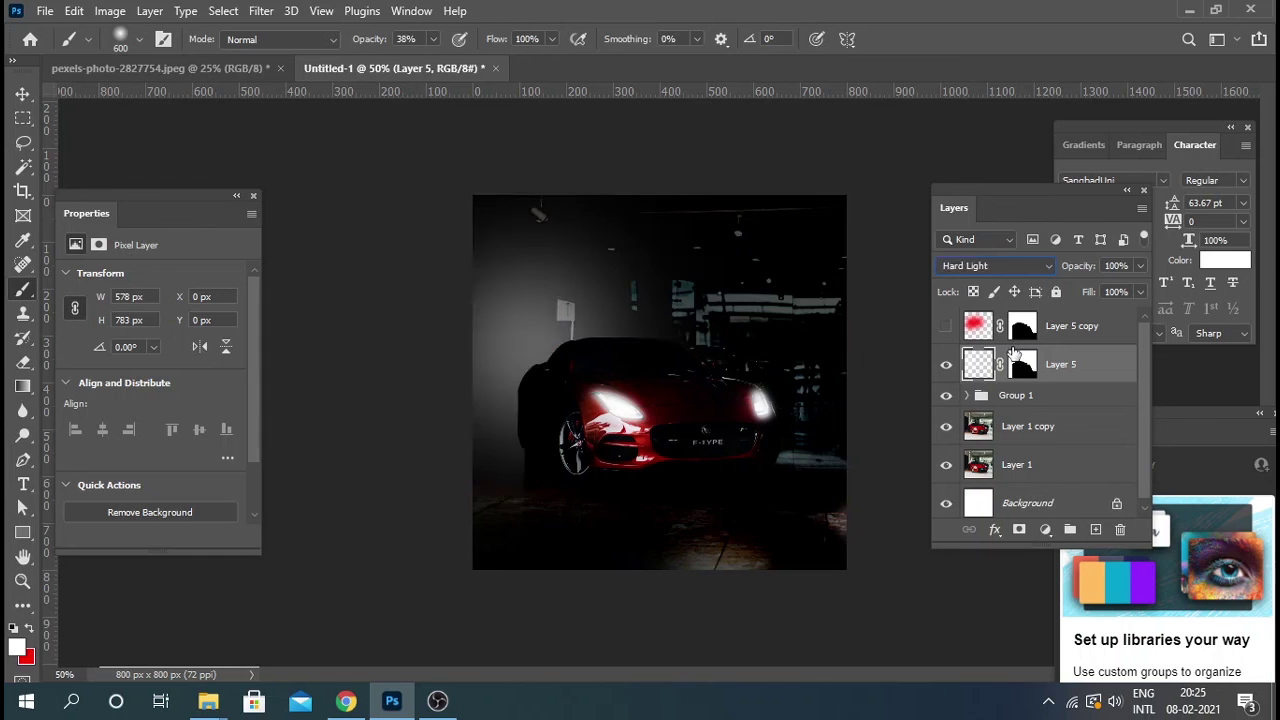
pyautogui.press('Down')
pyautogui.click(944, 330)
# Set Layer 5 copy to Multiply, step on to Linear Burn, and hide the white glow layer.
pyautogui.click(1080, 338)
pyautogui.click(995, 265)
pyautogui.click(970, 301)
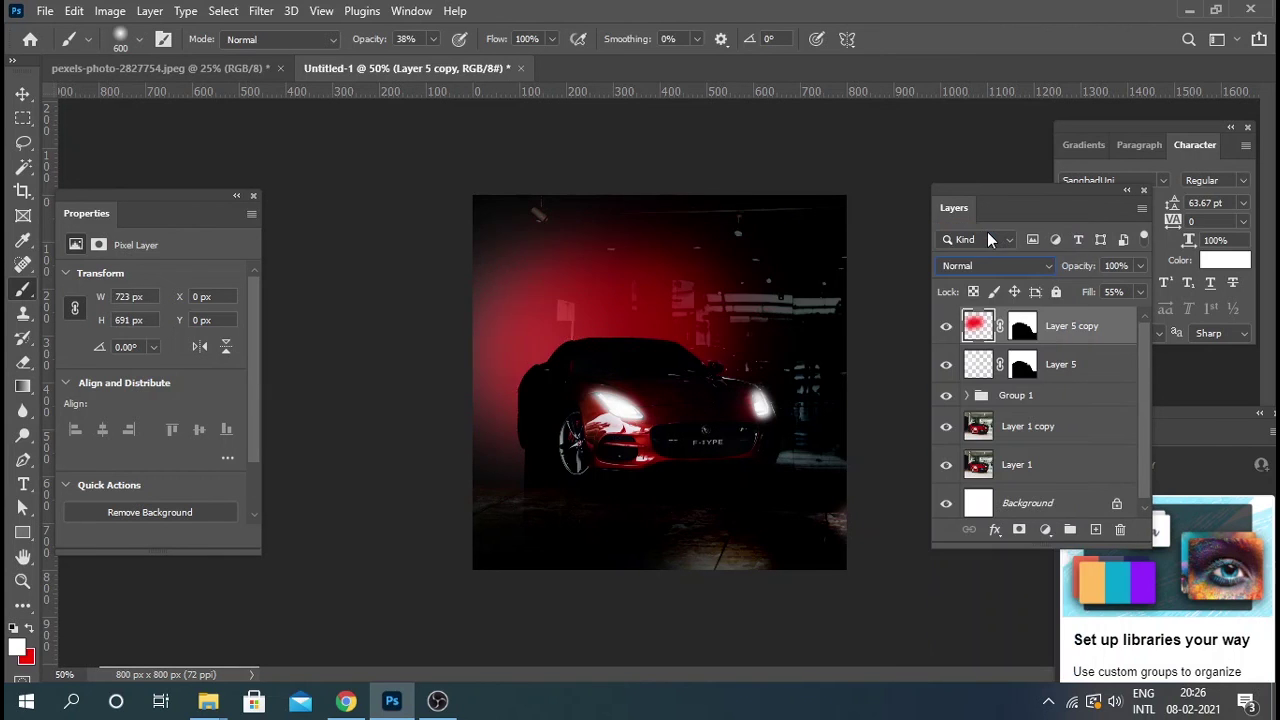
pyautogui.press('Down')
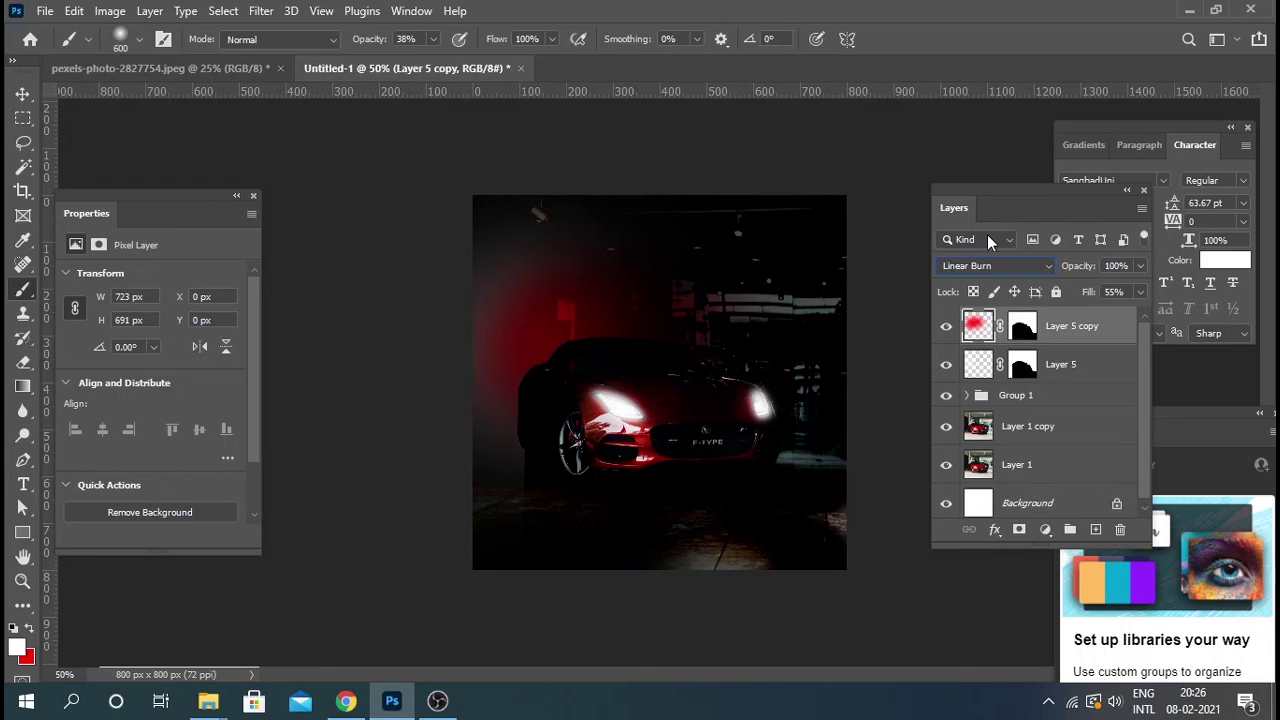
pyautogui.click(945, 366)
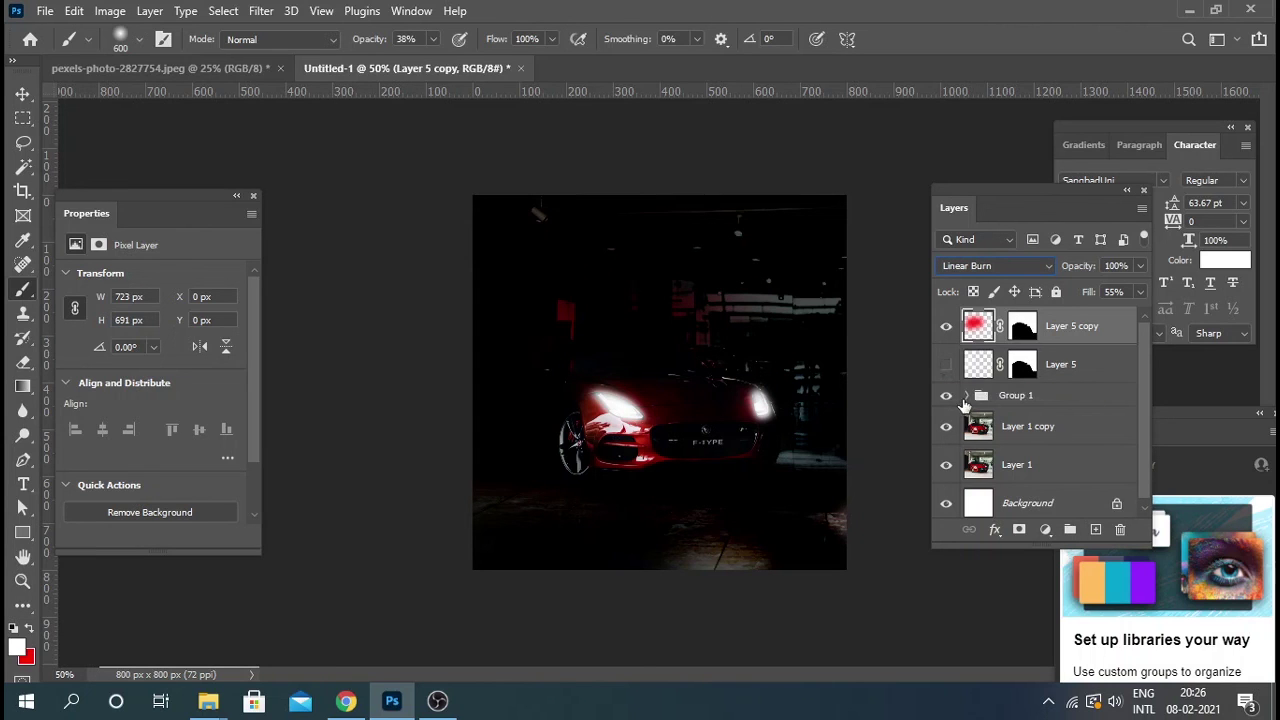
# Expand Group 1 and drag Layer 5 copy into it, between Layer 3 and Curves 1.
pyautogui.click(967, 395)
pyautogui.moveTo(1003, 543); pyautogui.dragTo(1004, 676)
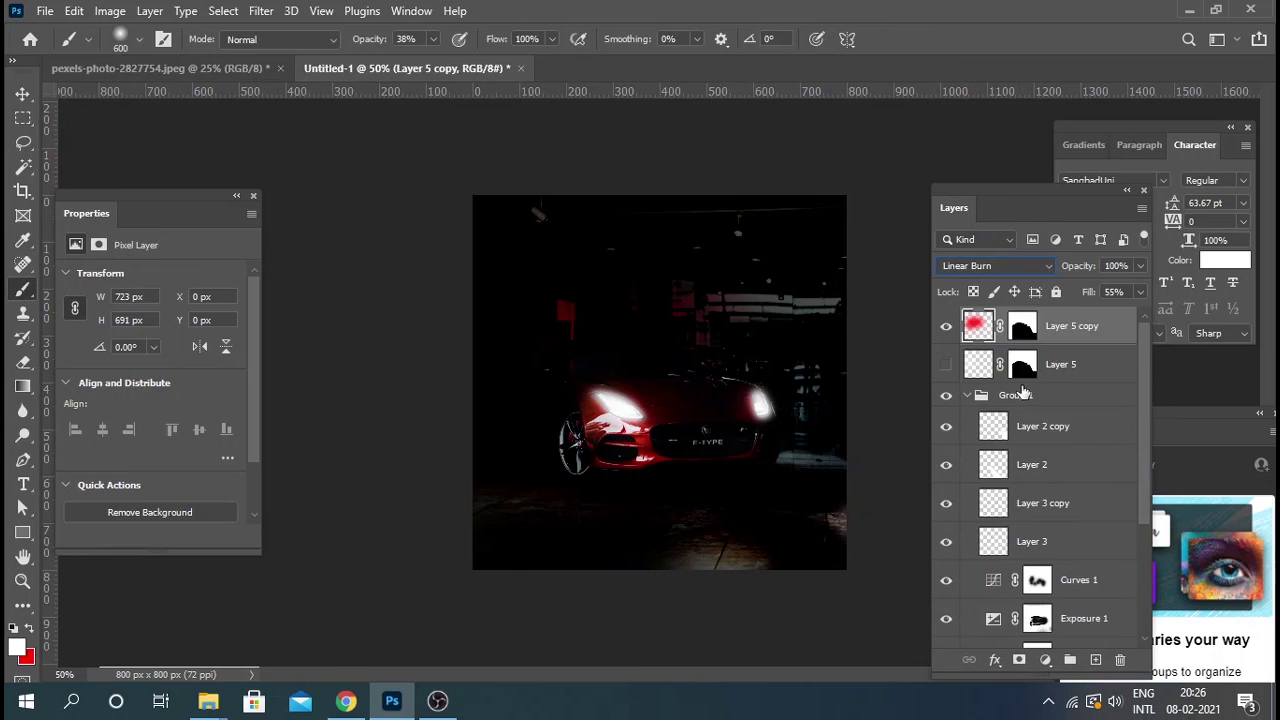
pyautogui.moveTo(1065, 326)
pyautogui.mouseDown()
pyautogui.moveTo(1065, 578)
pyautogui.moveTo(1058, 541)
pyautogui.mouseUp()
pyautogui.moveTo(1080, 477)
pyautogui.mouseDown()
pyautogui.moveTo(1080, 490)
pyautogui.moveTo(1080, 425)
pyautogui.mouseUp()
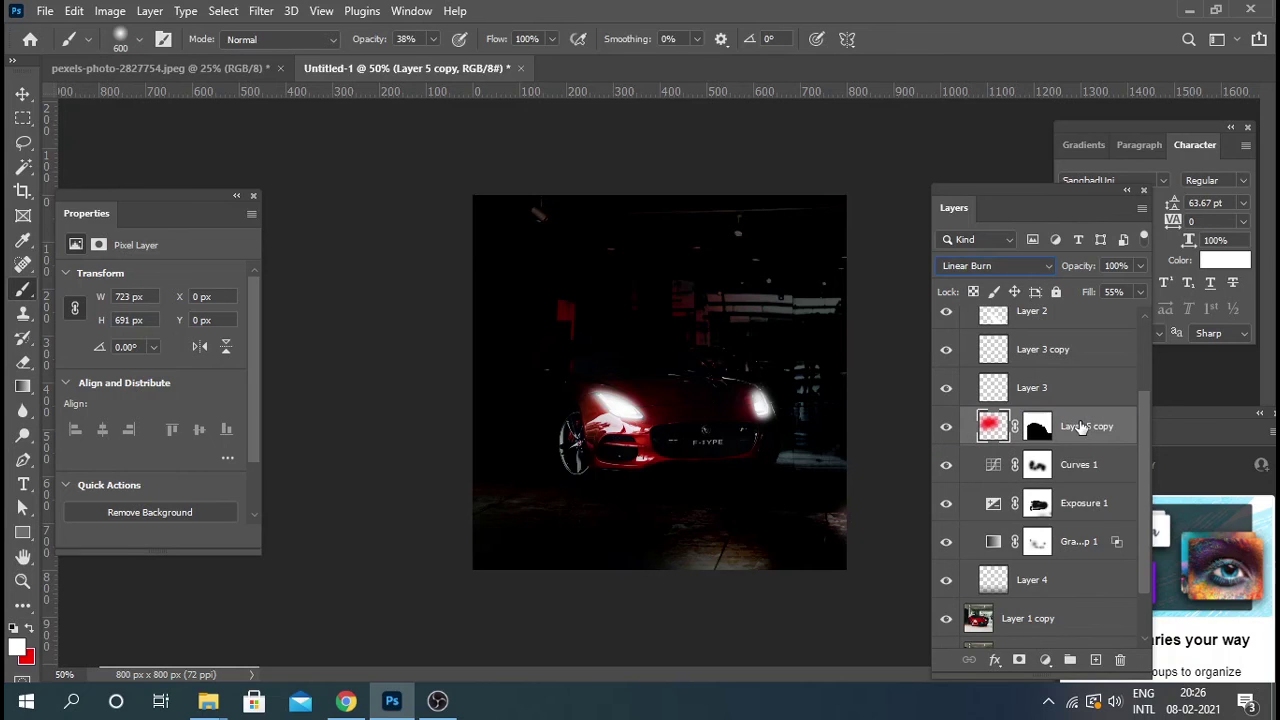